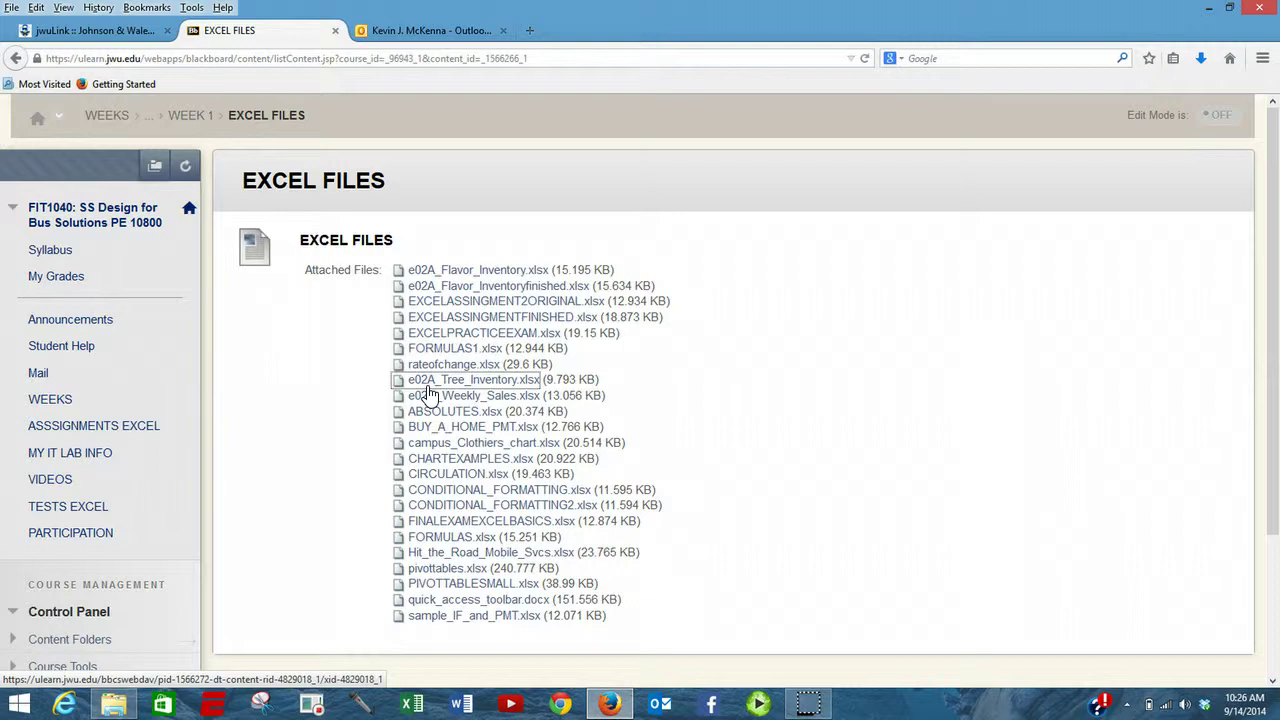
Open the attached e02A_Tree_Inventory.xlsx file in Excel and enable editing of the workbook
click(426, 385)
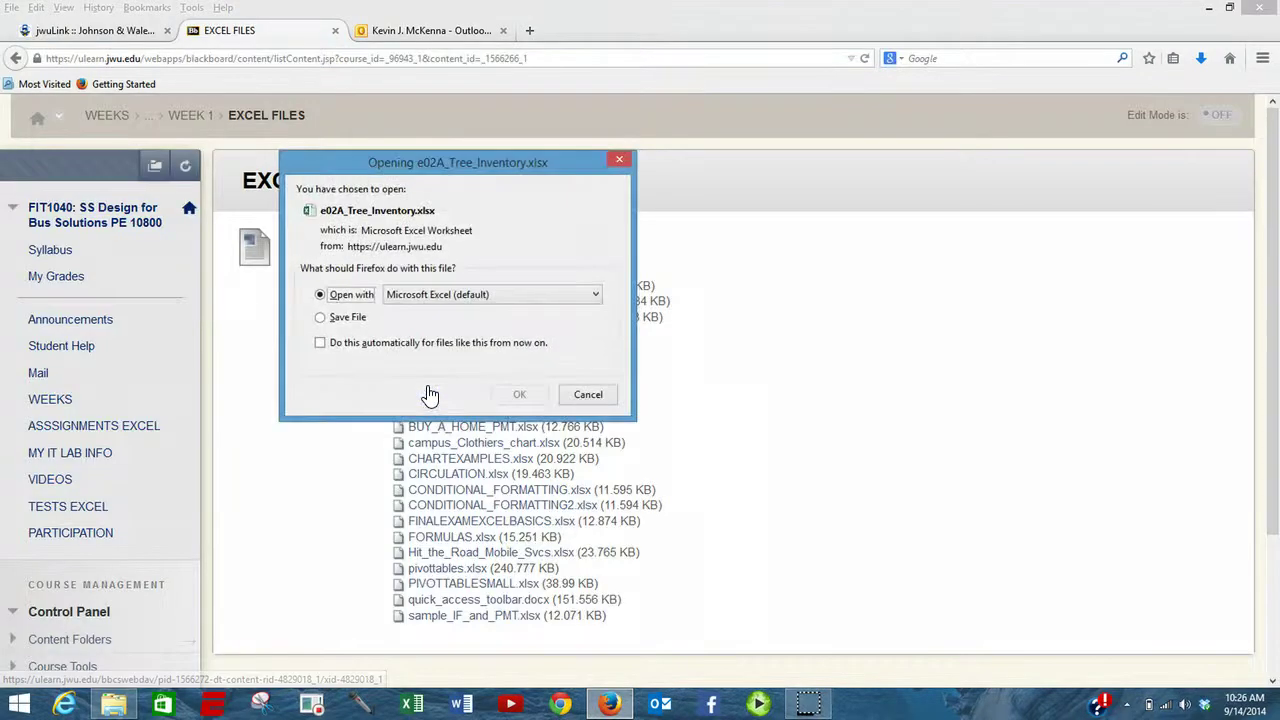
click(519, 396)
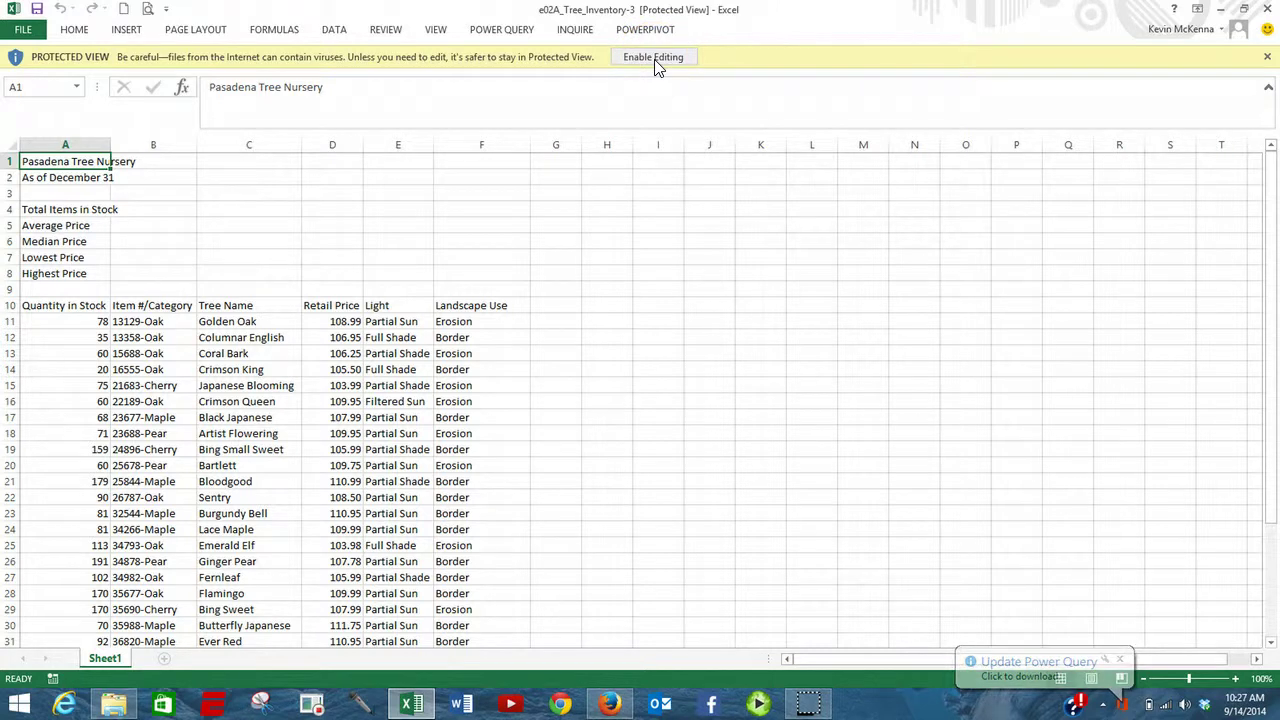
click(654, 58)
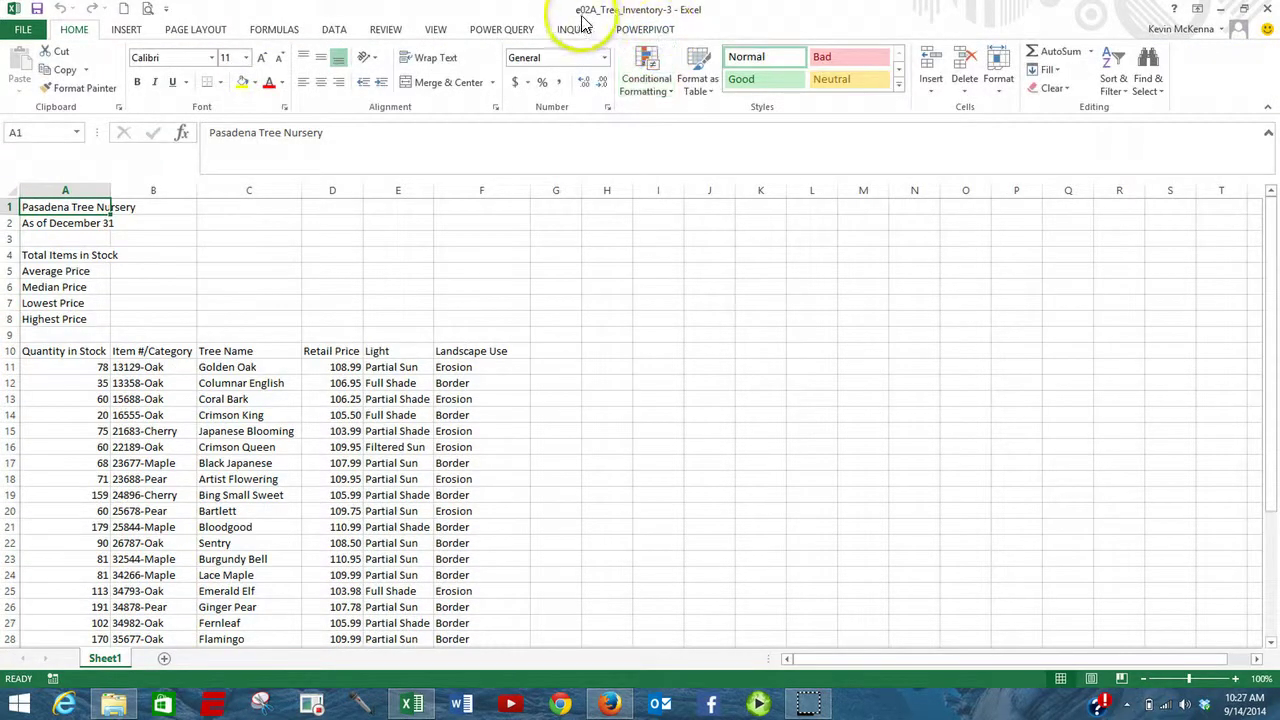
Rename the Sheet1 worksheet as chap 2 tree
double_click(104, 658)
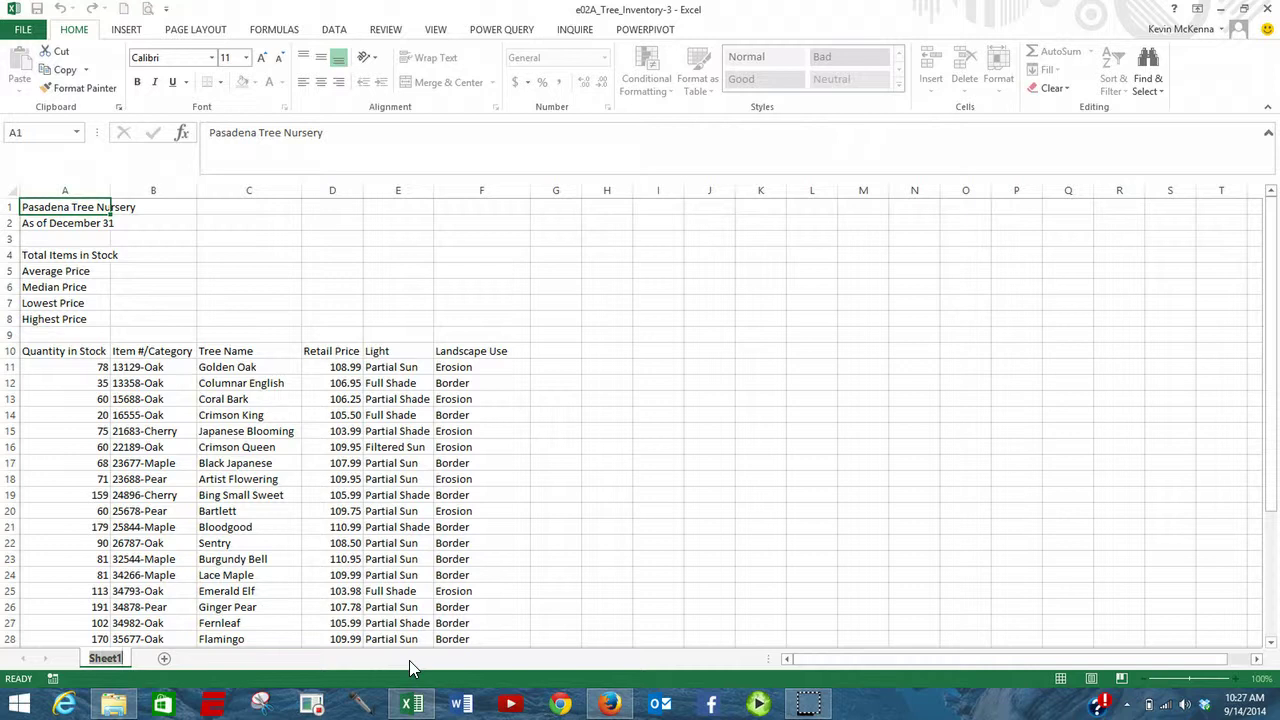
text(ch)
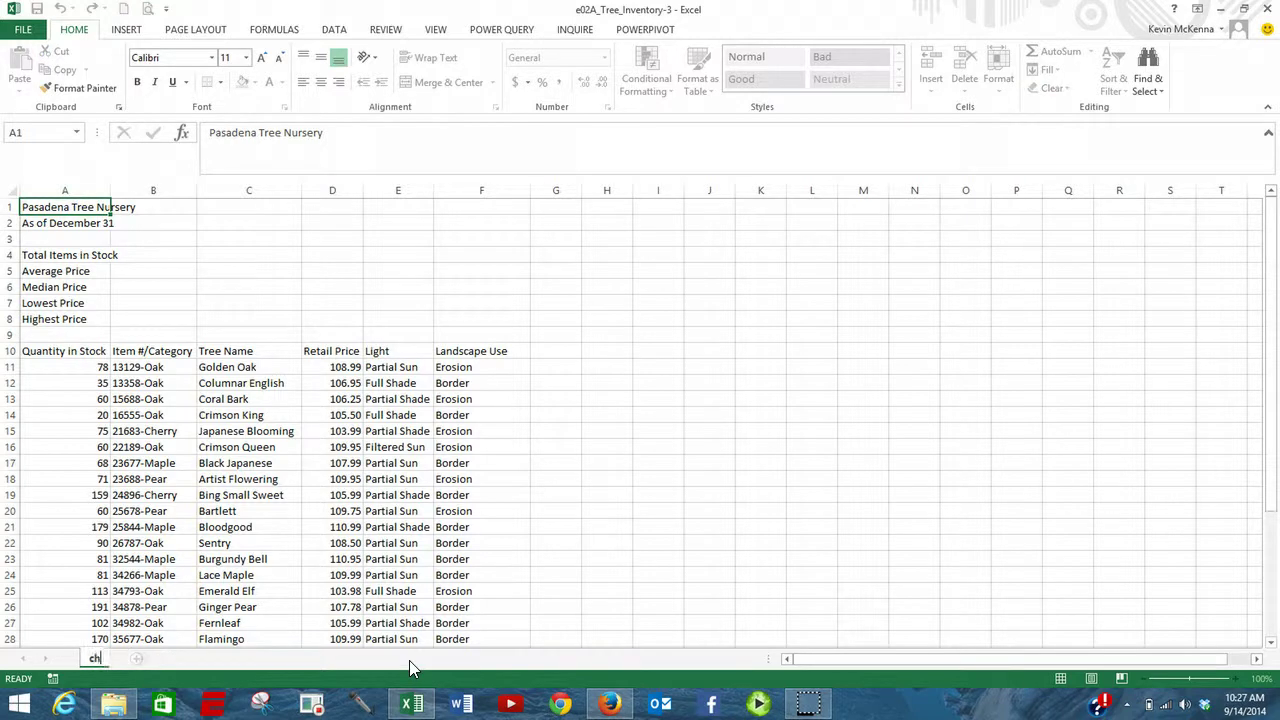
text(ap 2)
key(Return)
text(tree)
Insert two blank columns before the Tree Name column and head them Item # and Category in row 10
click(180, 395)
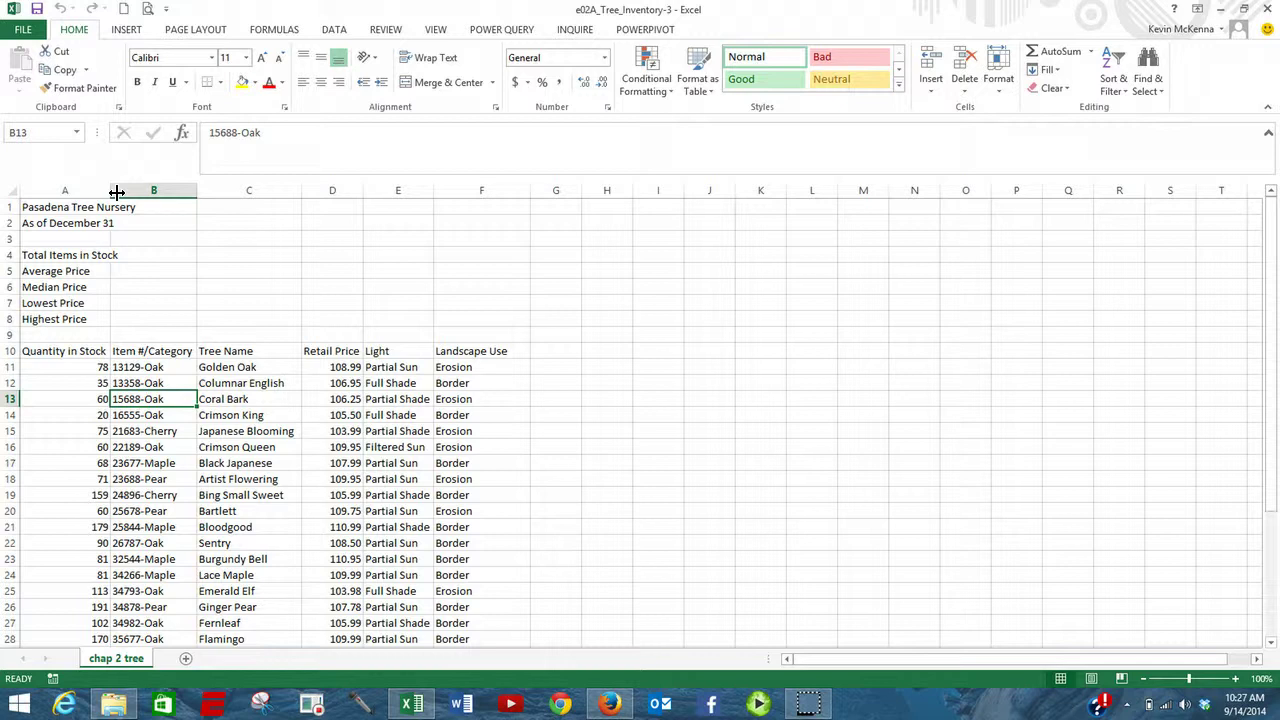
drag(143, 195, 260, 190)
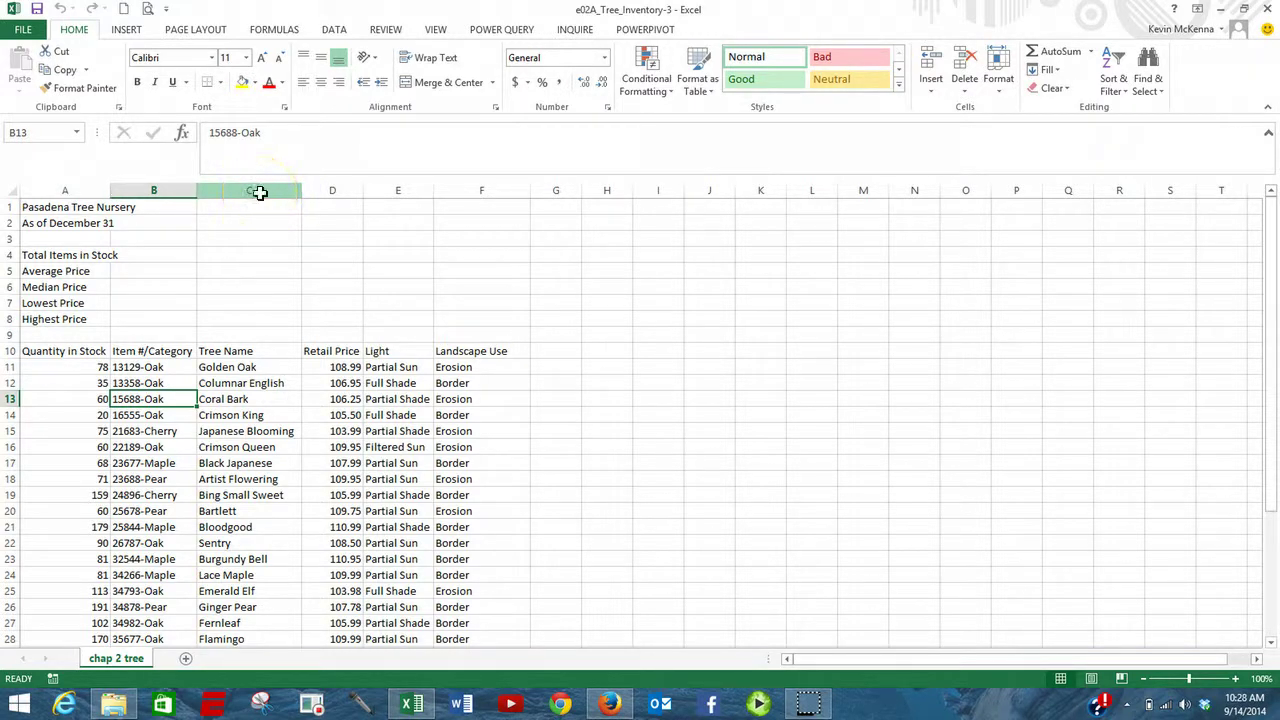
click(260, 190)
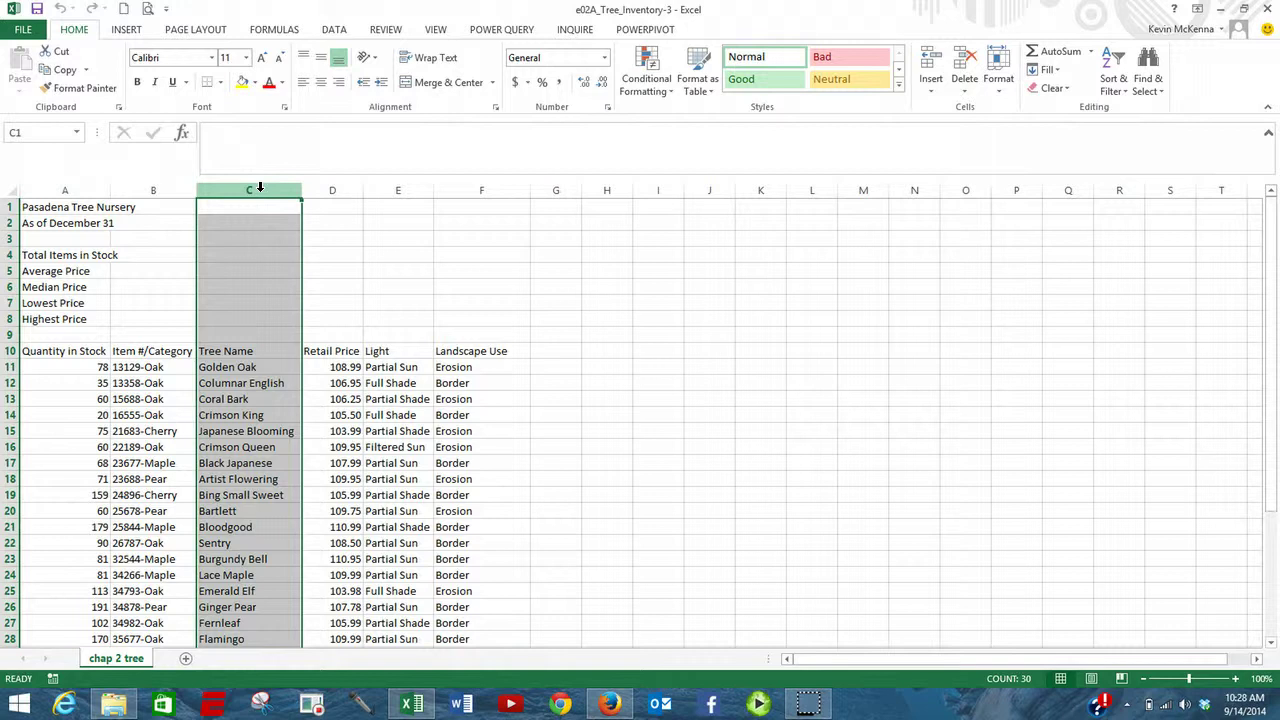
click(245, 187)
right_click(260, 194)
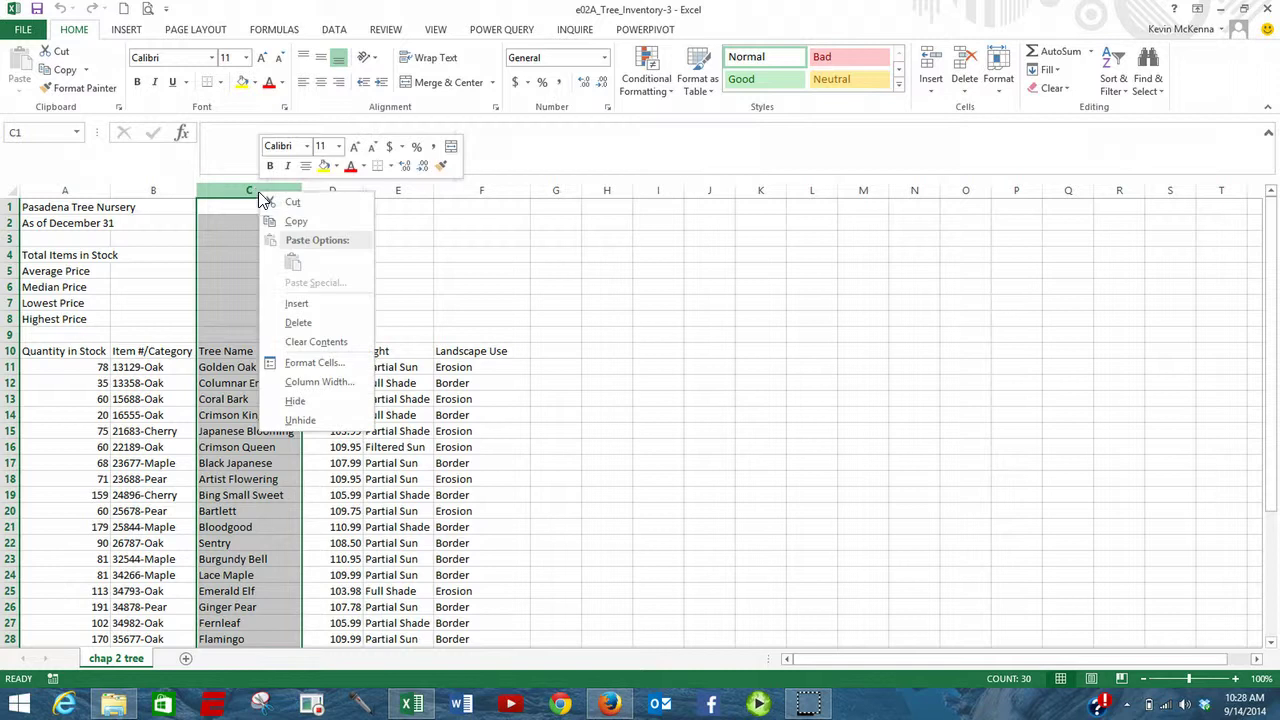
click(296, 303)
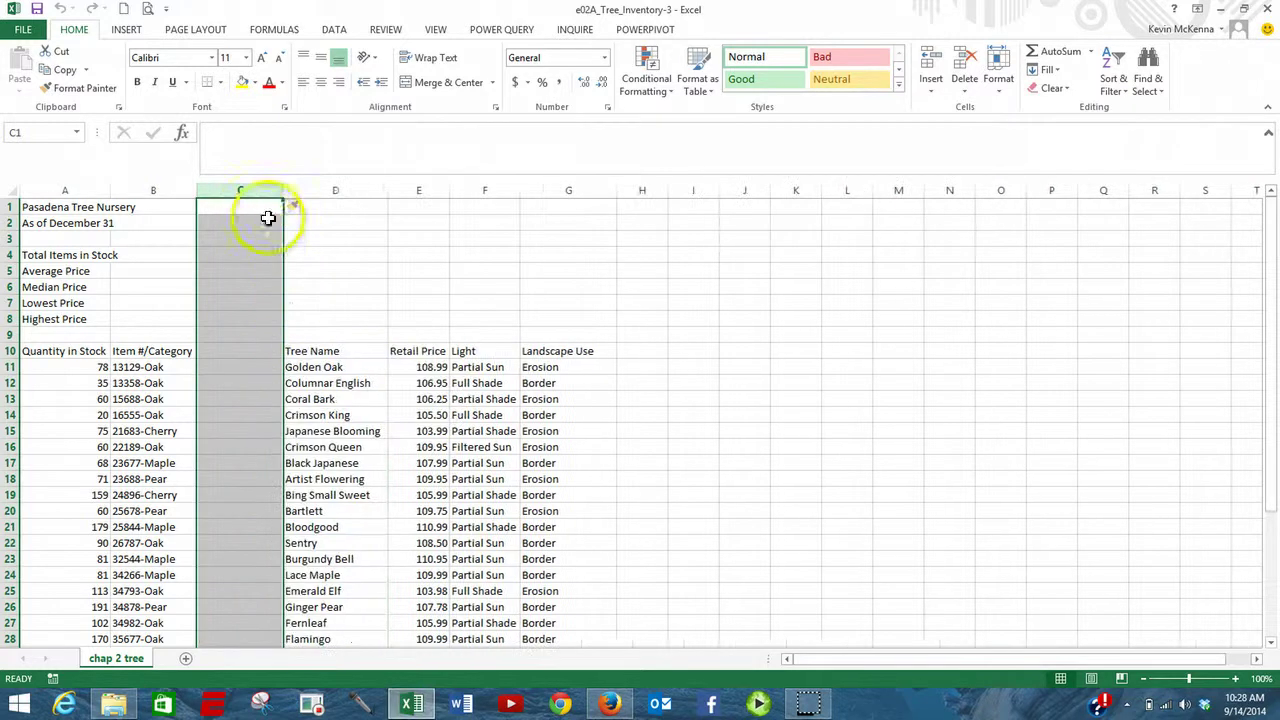
right_click(252, 192)
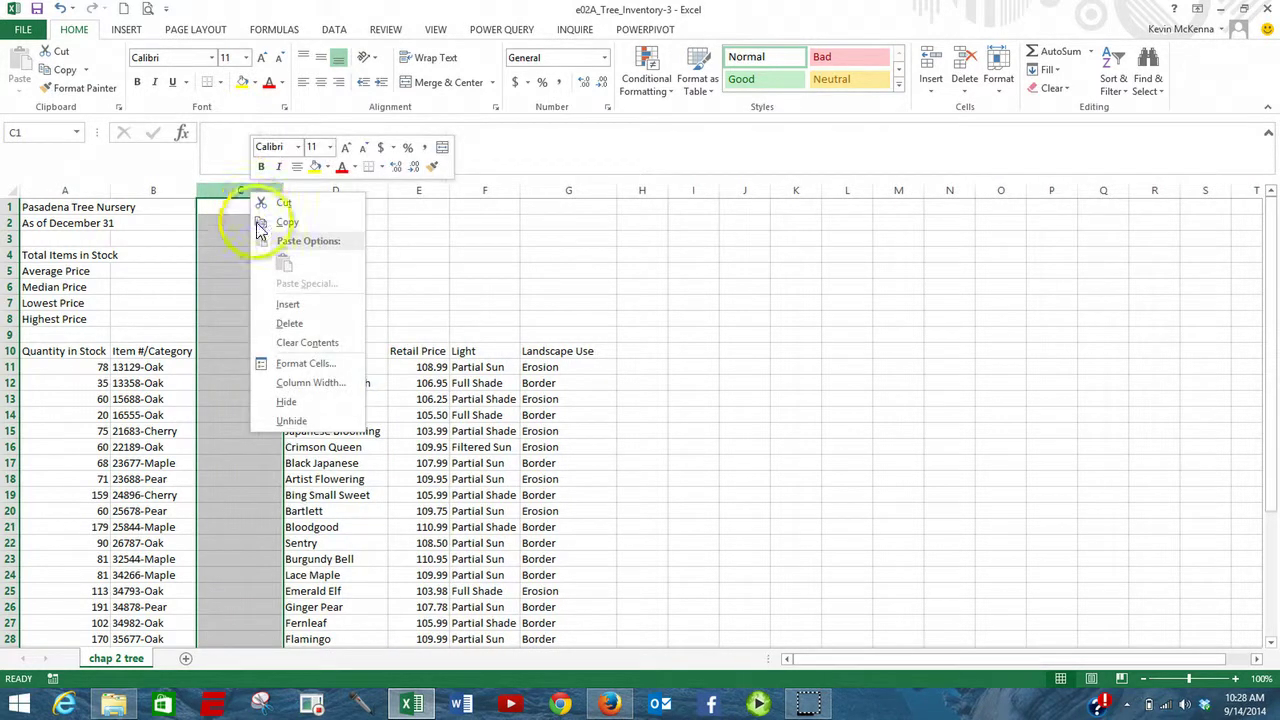
click(288, 304)
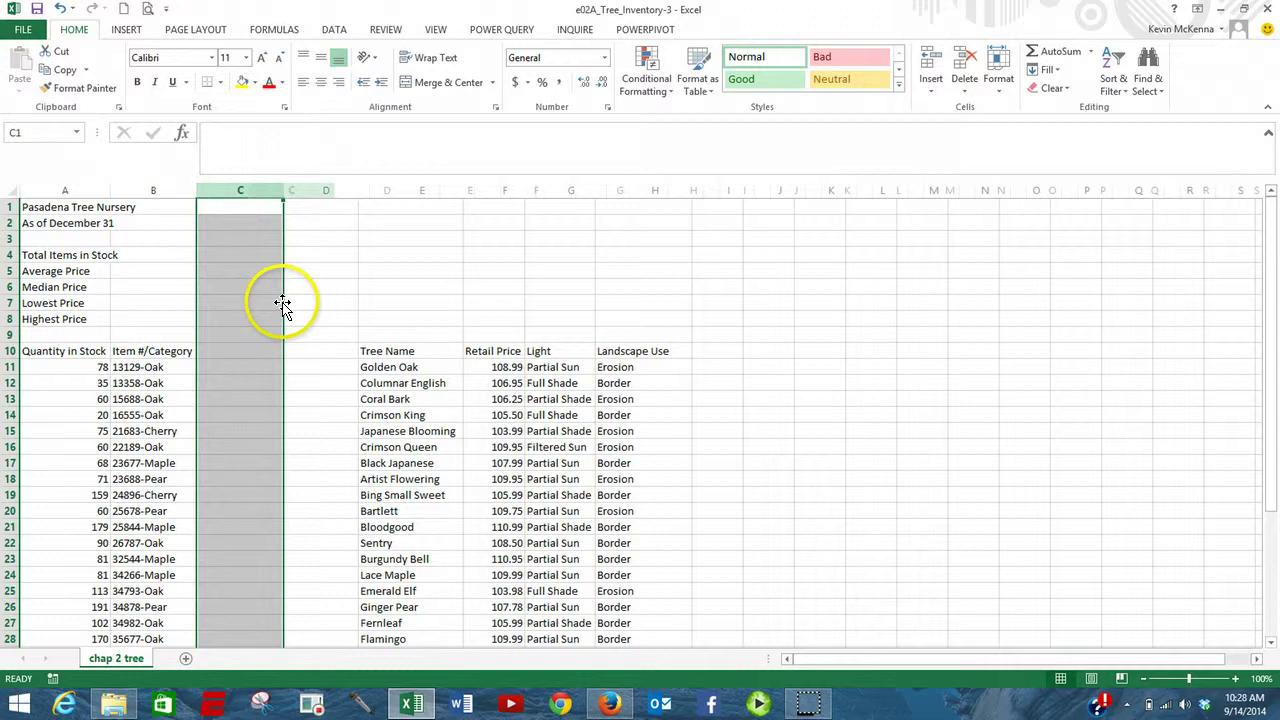
click(236, 355)
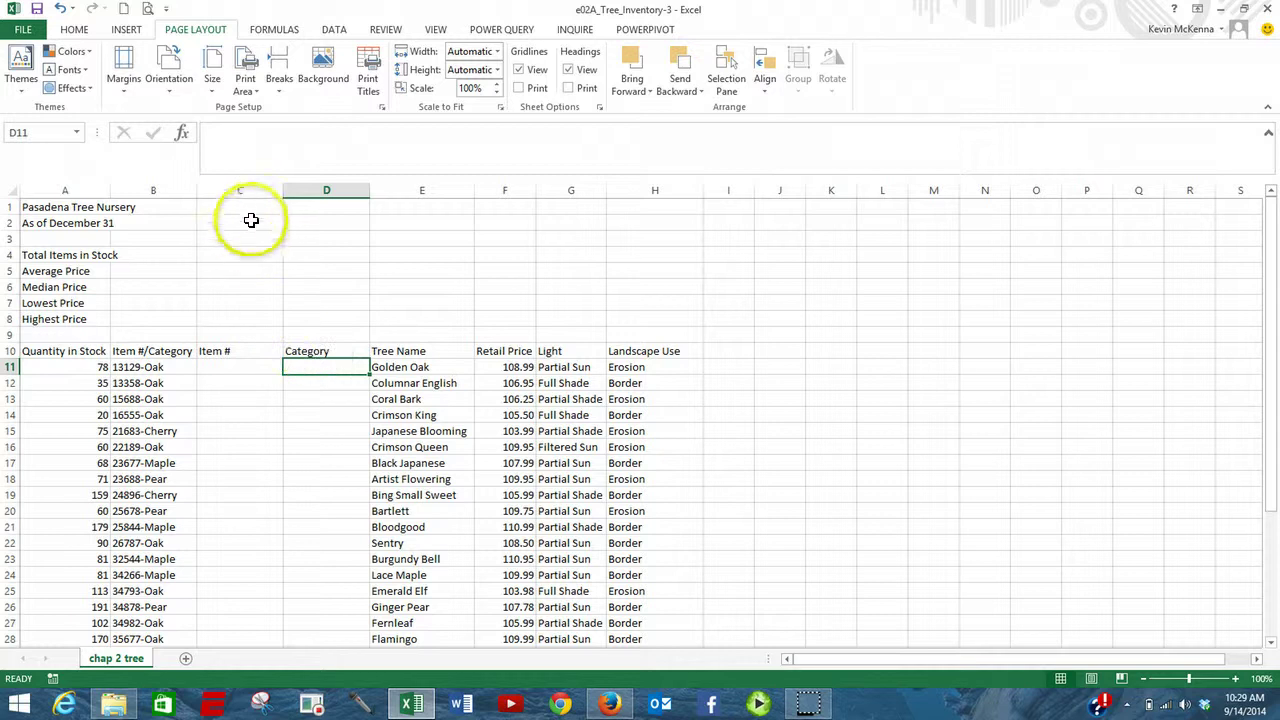
Examine how far the inventory data extends by jumping down the Item # column from C11 and returning to the first rows
click(220, 368)
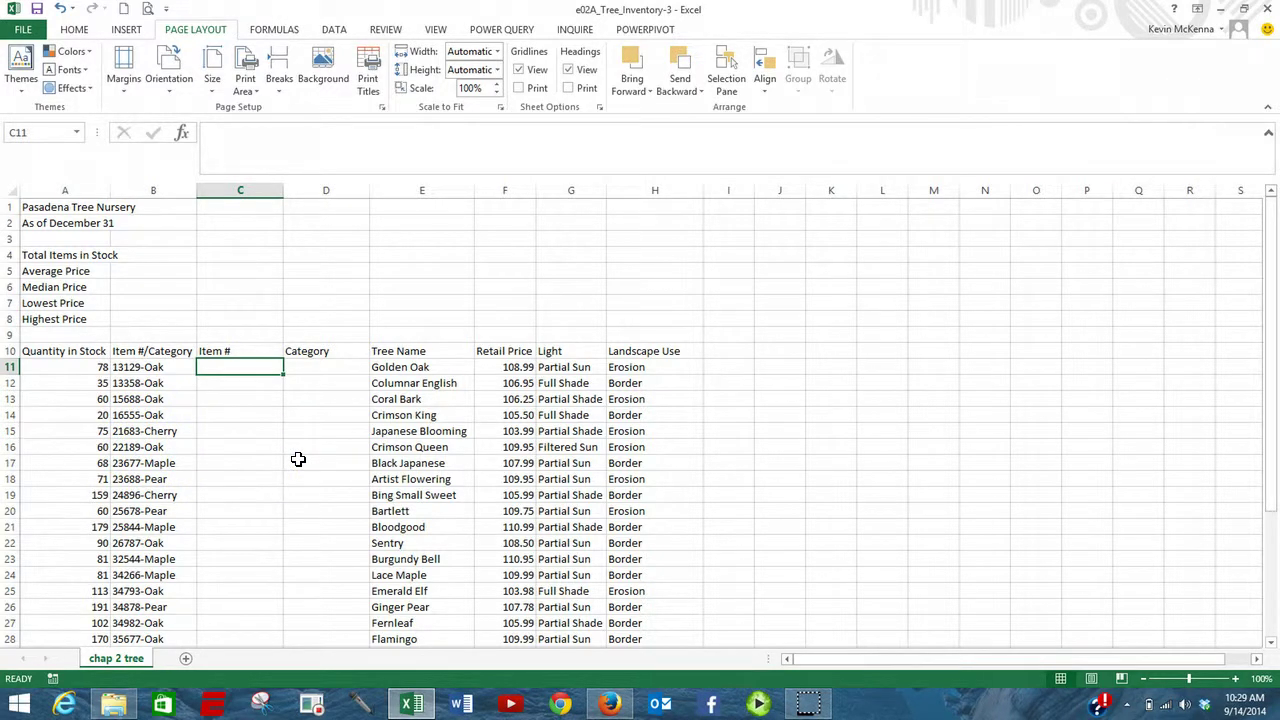
key(End)
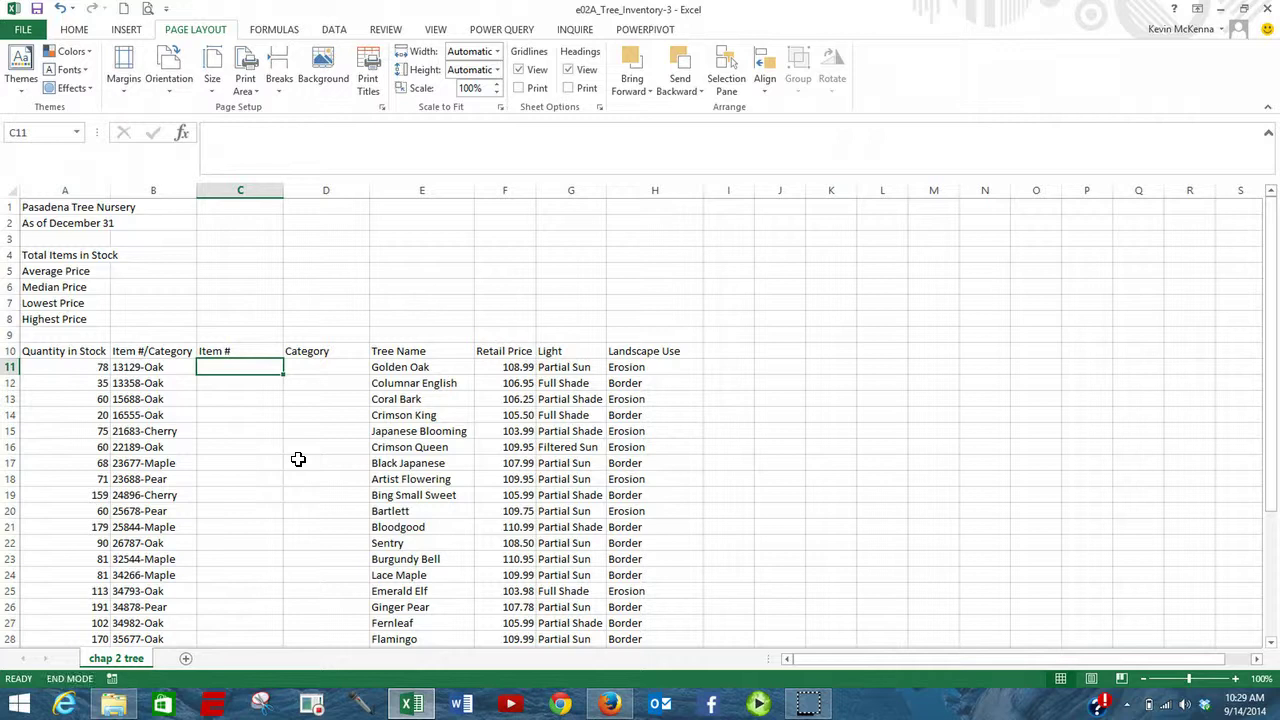
double_click(228, 366)
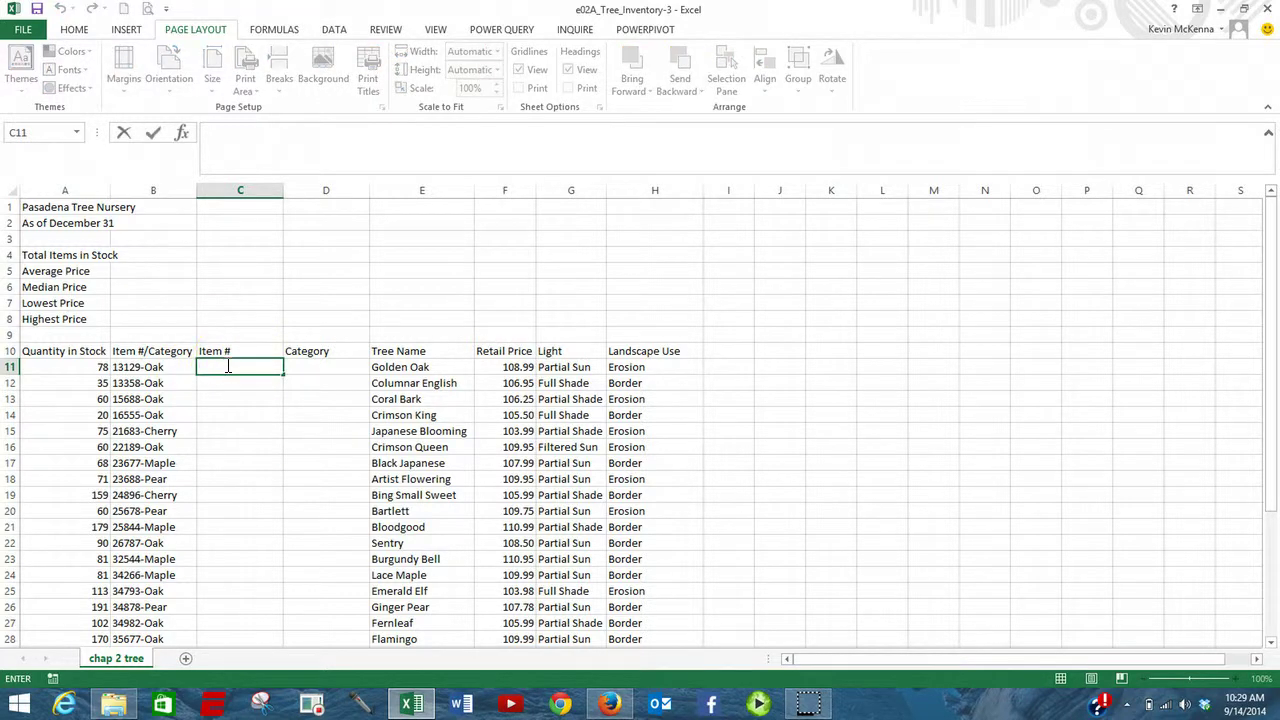
key(Escape)
key(End)
key(Down)
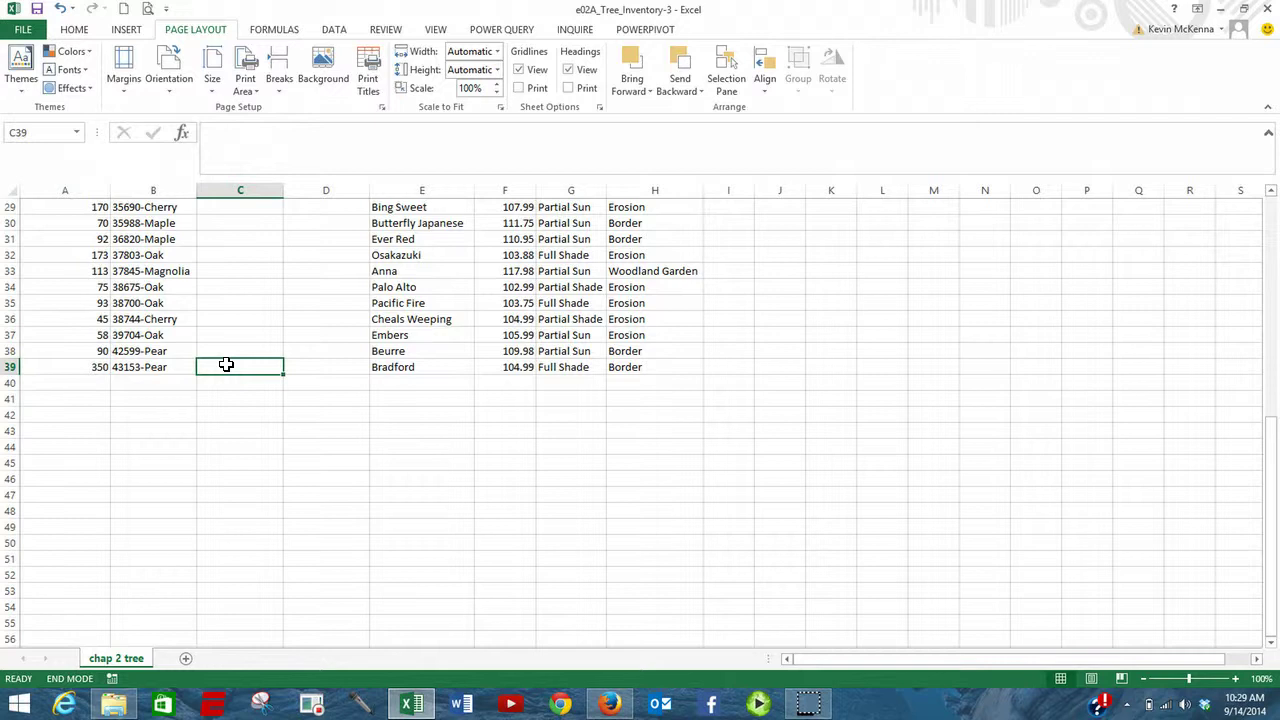
key(alt+p)
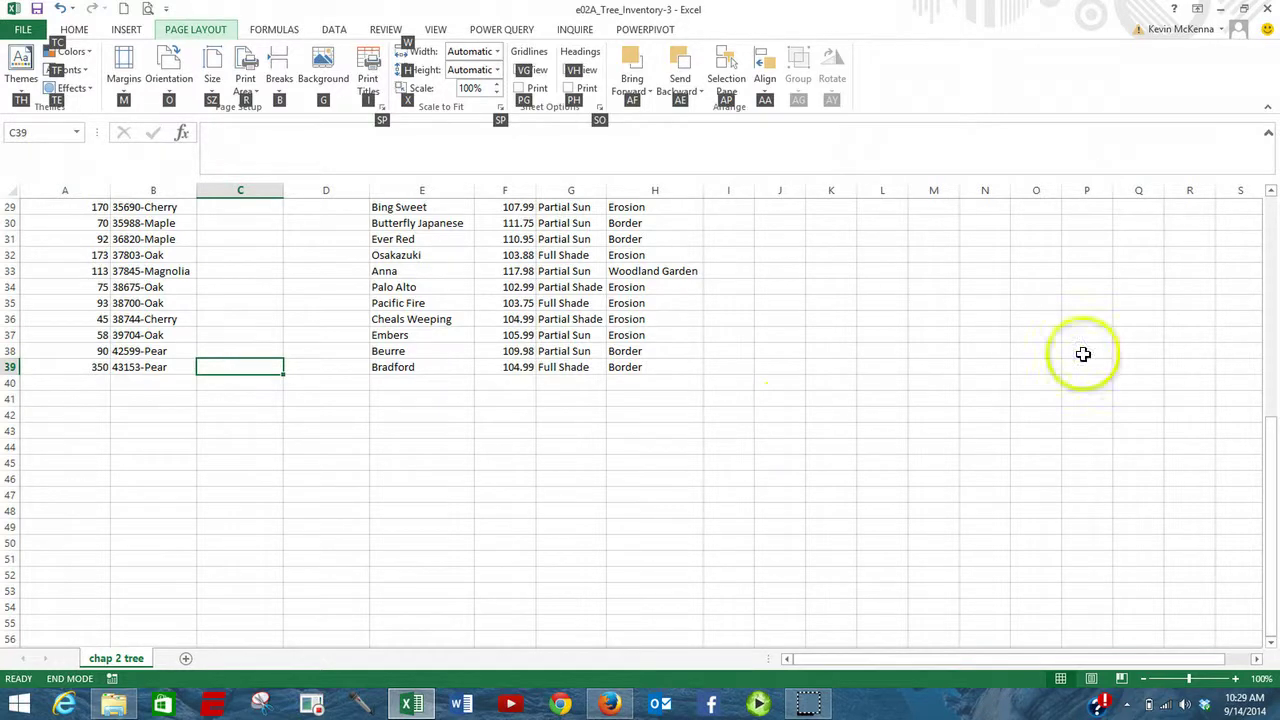
click(1271, 195)
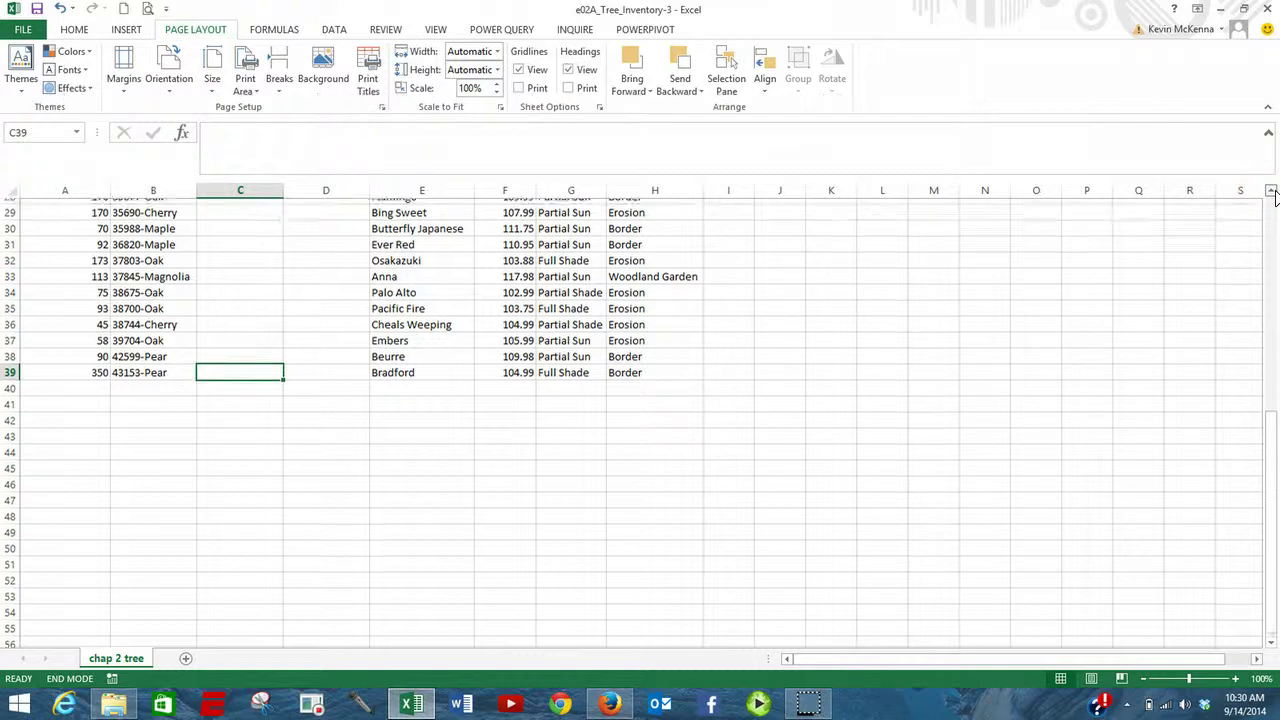
drag(1271, 195, 1271, 195)
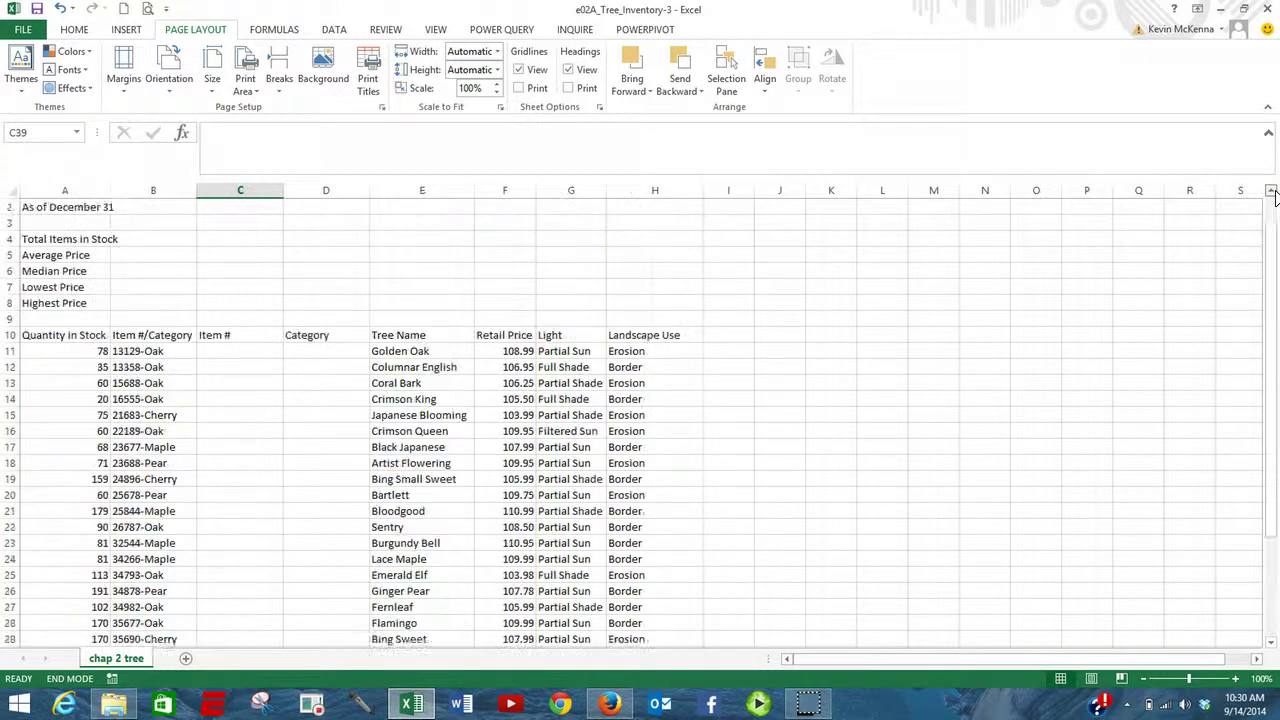
Enter 13129 in C11 and Flash Fill the rest of the Item # column from that example
double_click(211, 368)
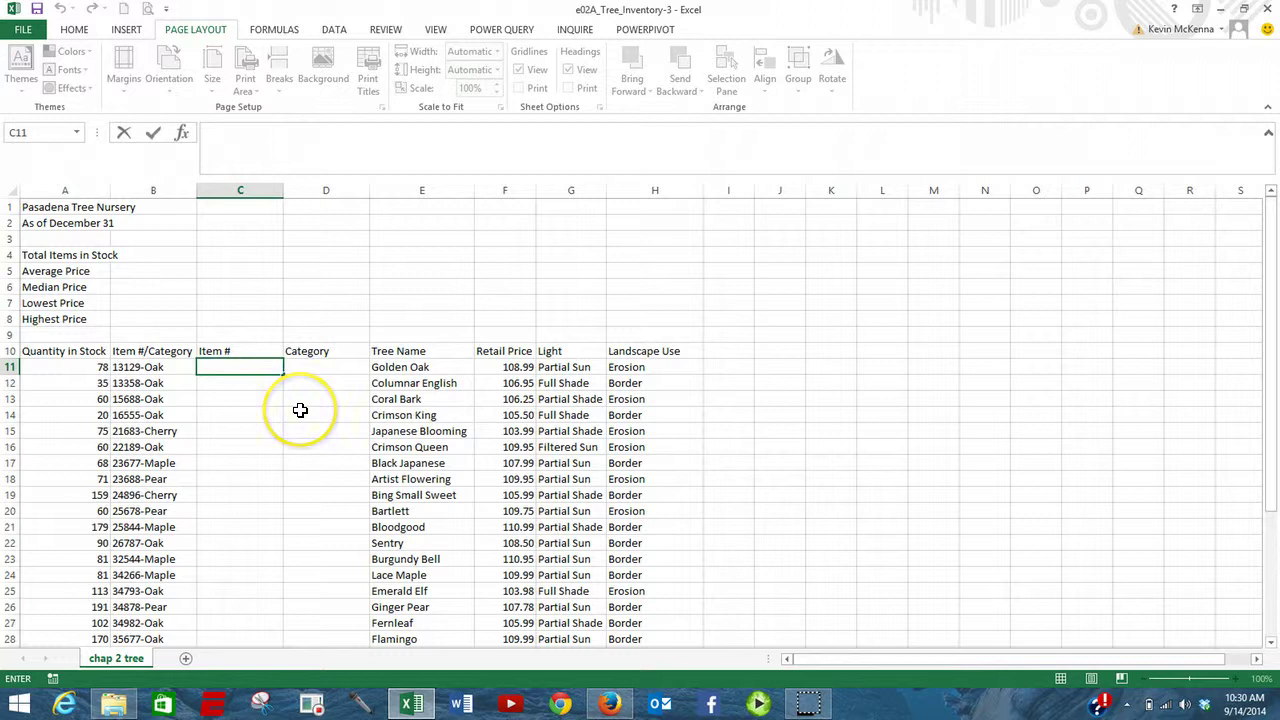
key(Escape)
key(End)
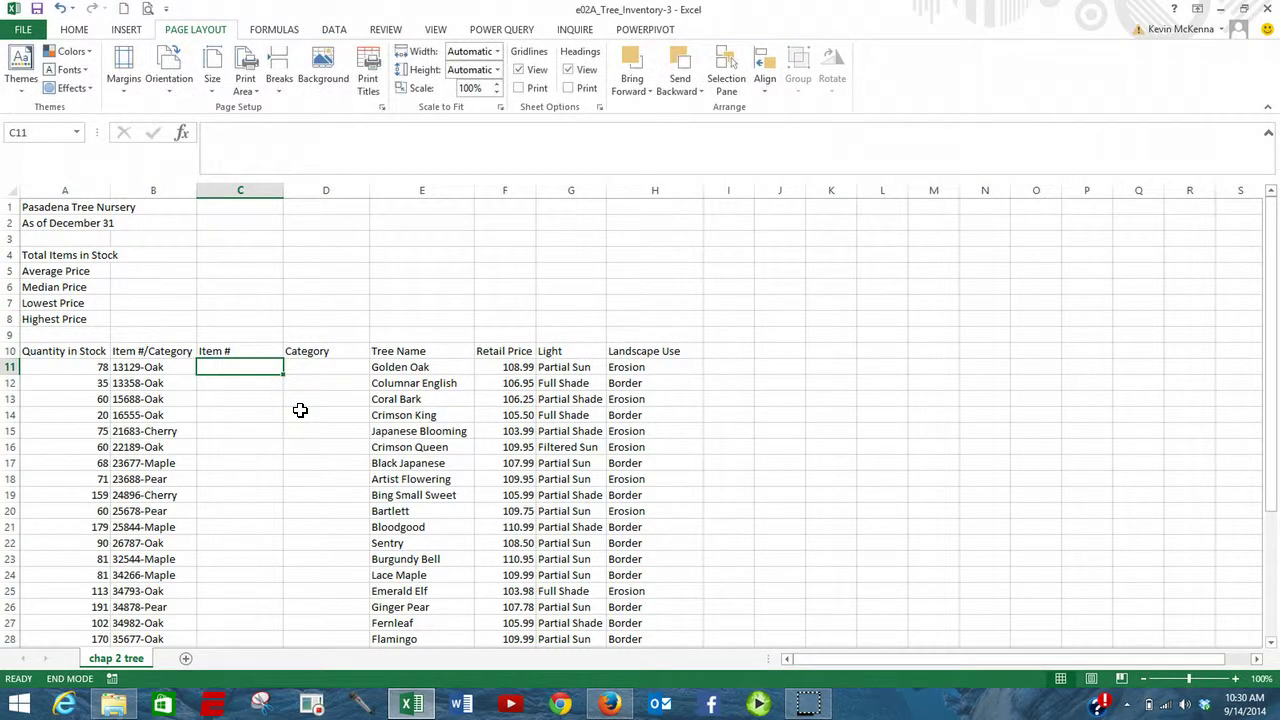
text(1)
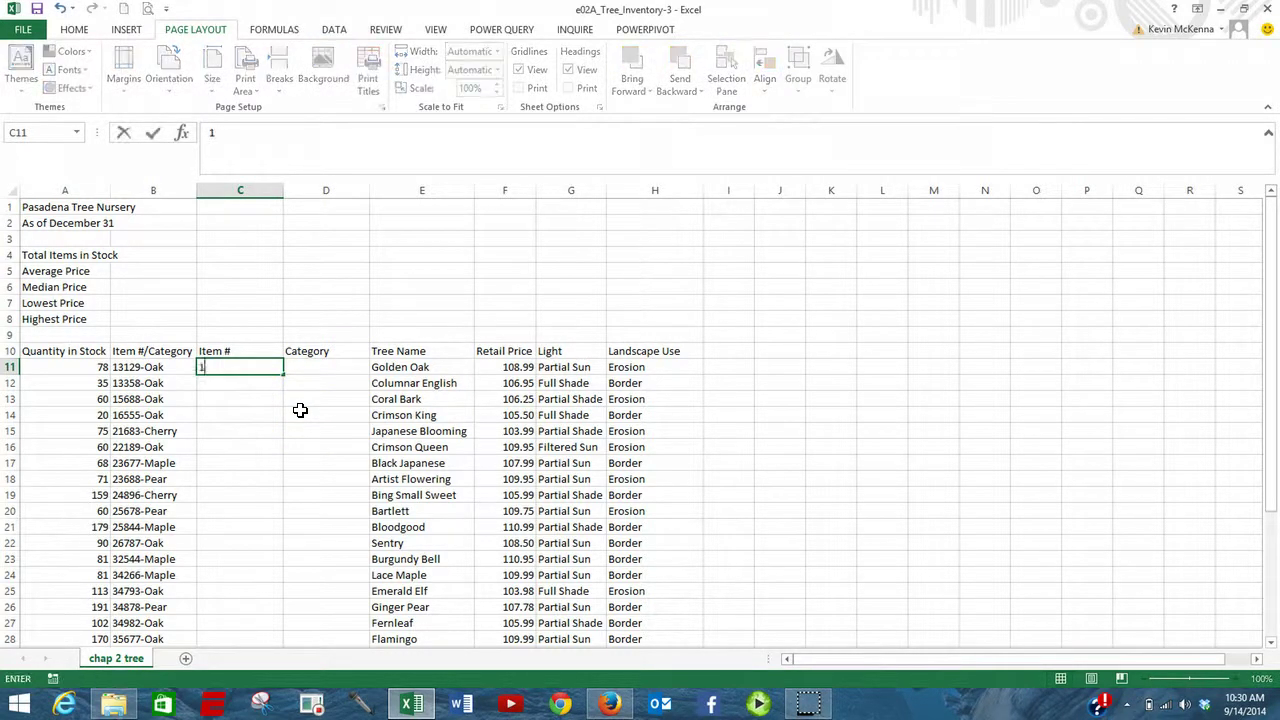
text(3129)
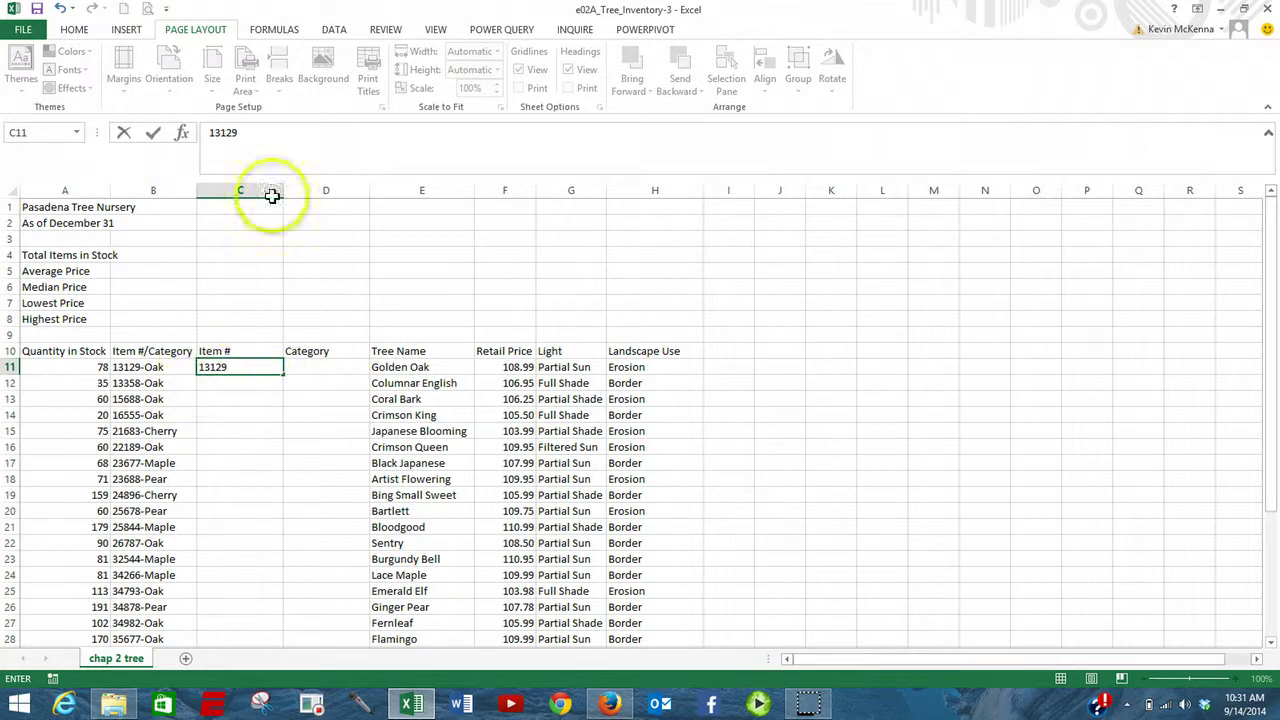
click(155, 137)
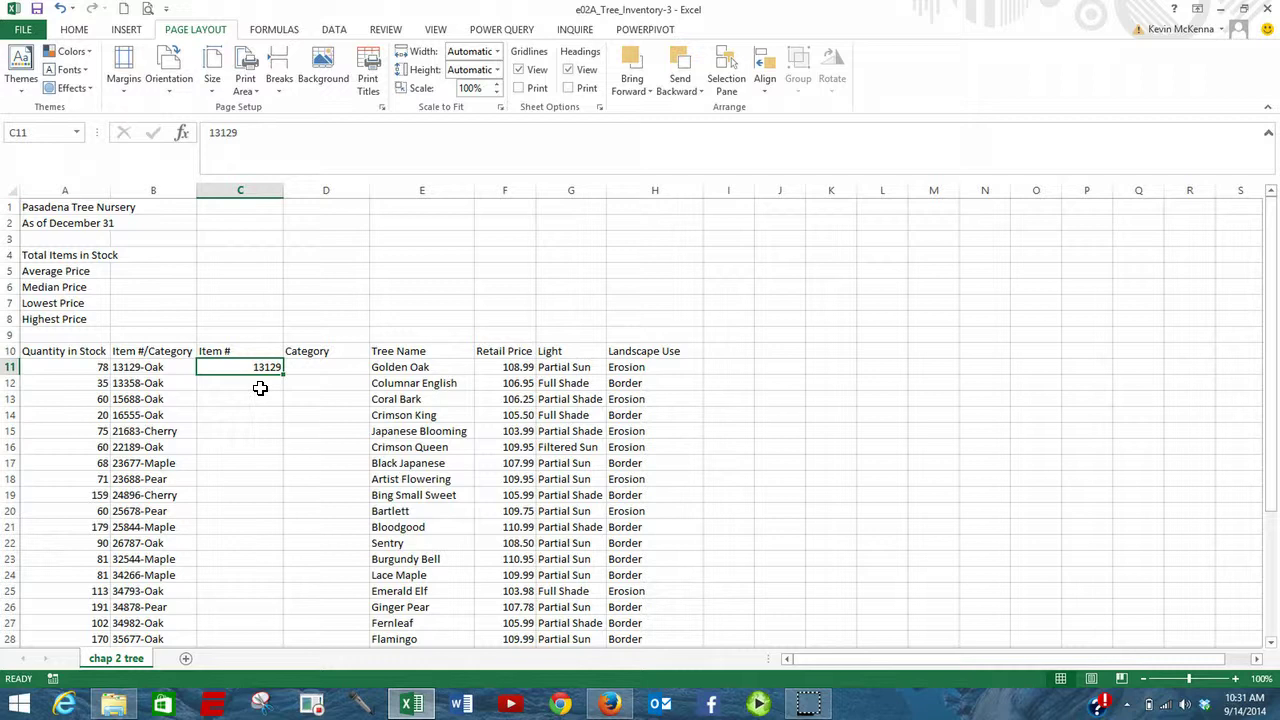
key(ctrl+e)
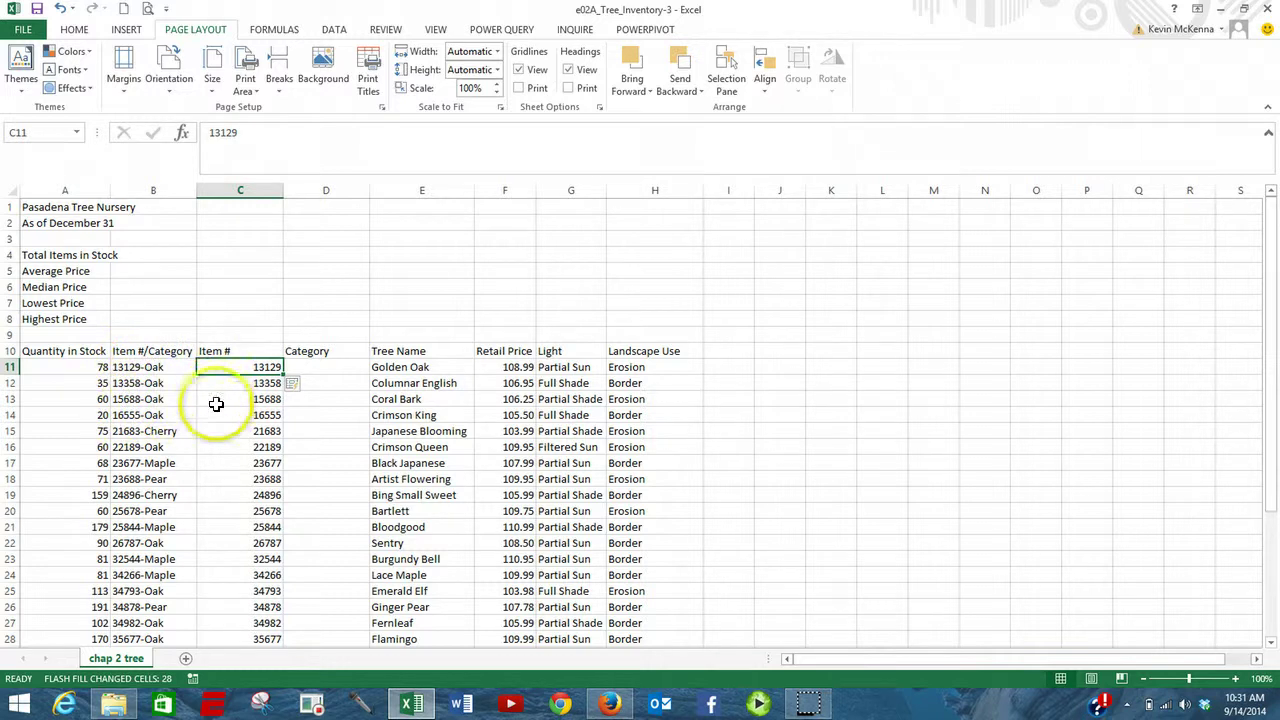
Enter Oak in D11 and Flash Fill the rest of the Category column from that example
click(326, 365)
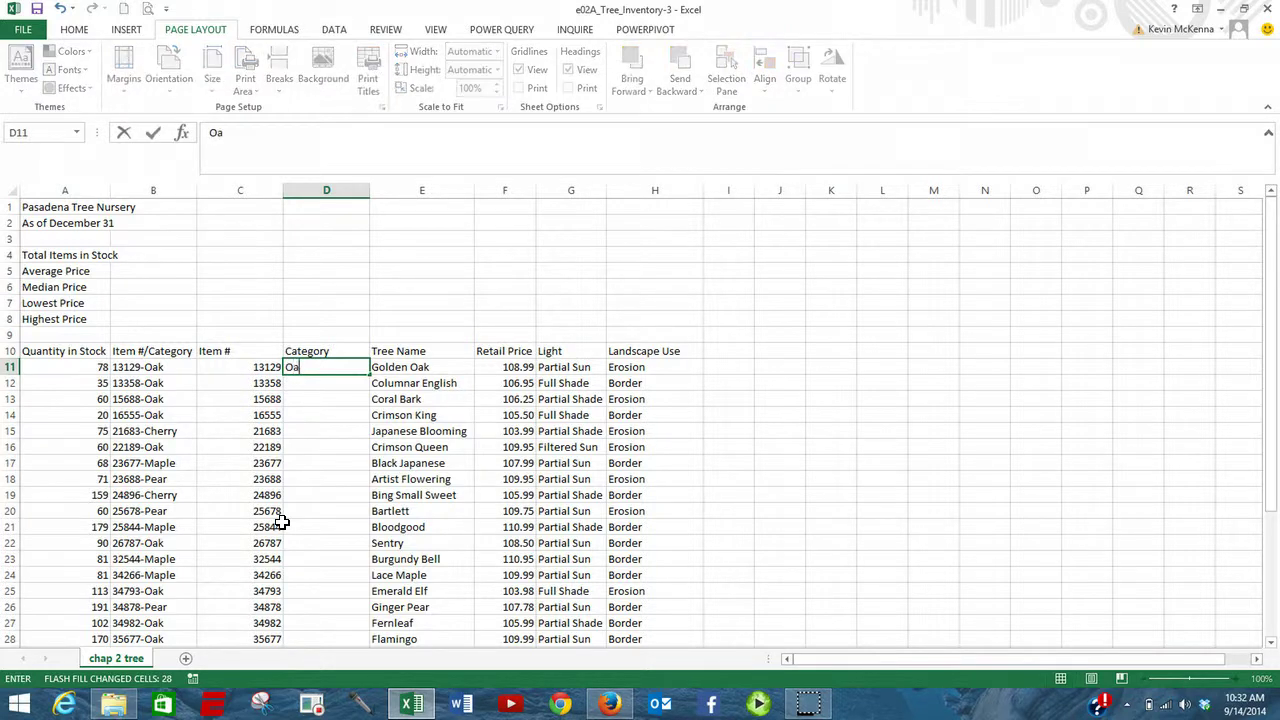
click(152, 136)
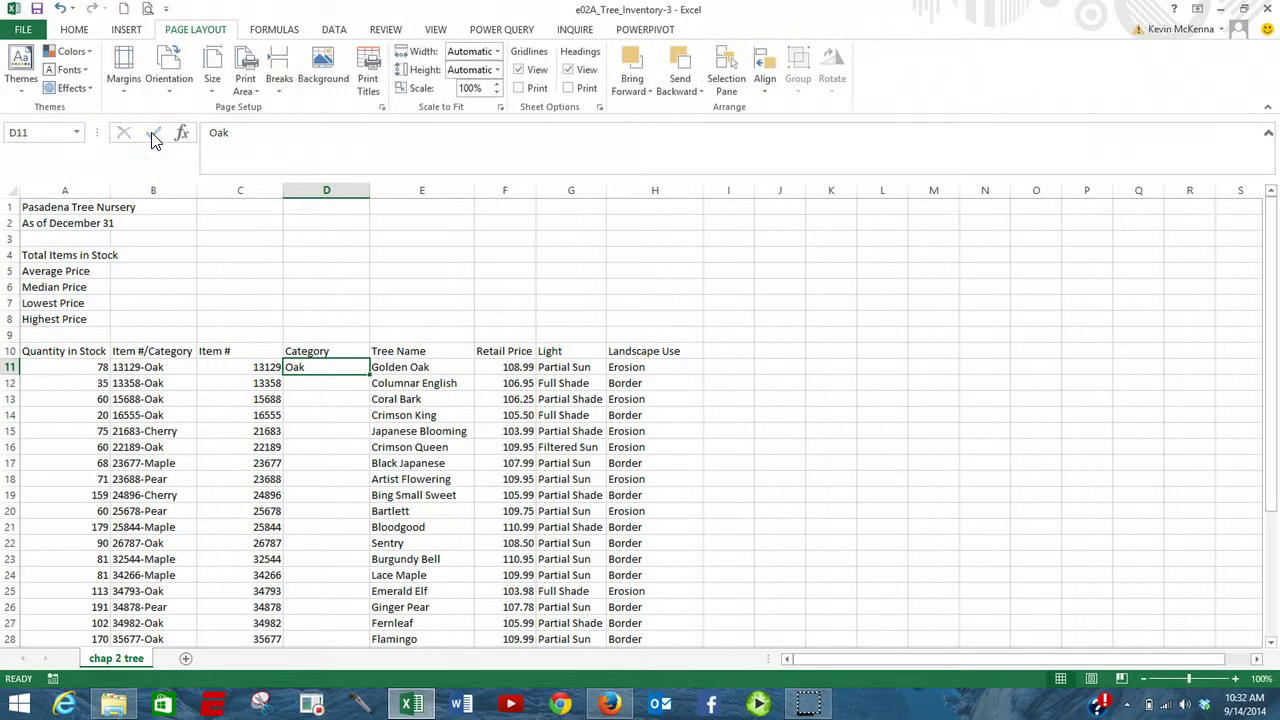
click(150, 190)
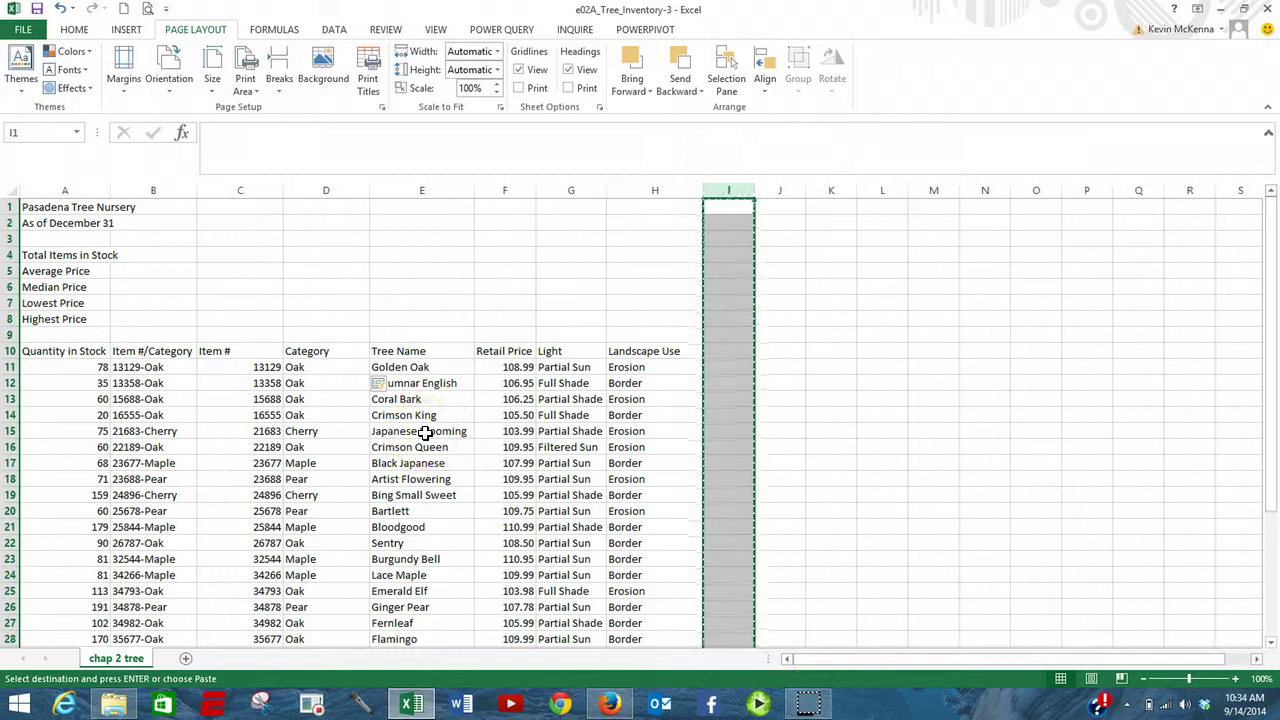
Move the whole Category column from column D to column I by cutting it and pasting it at I1
key(alt)
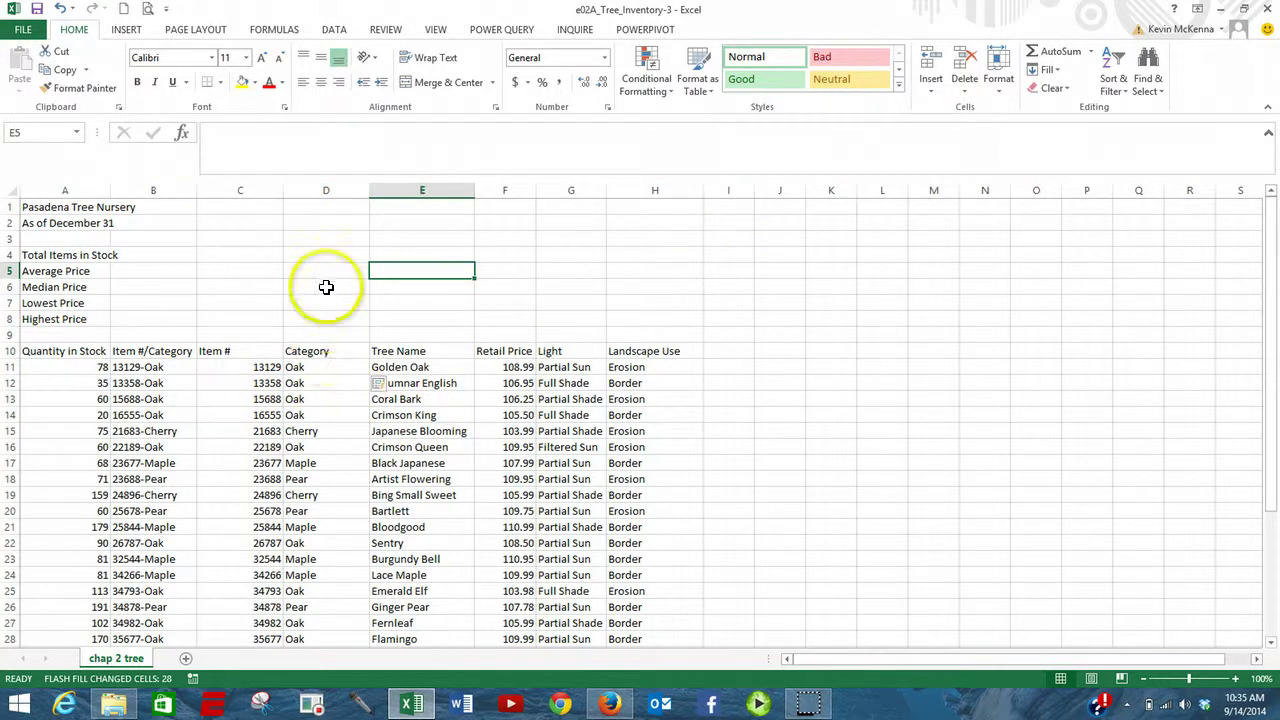
click(323, 189)
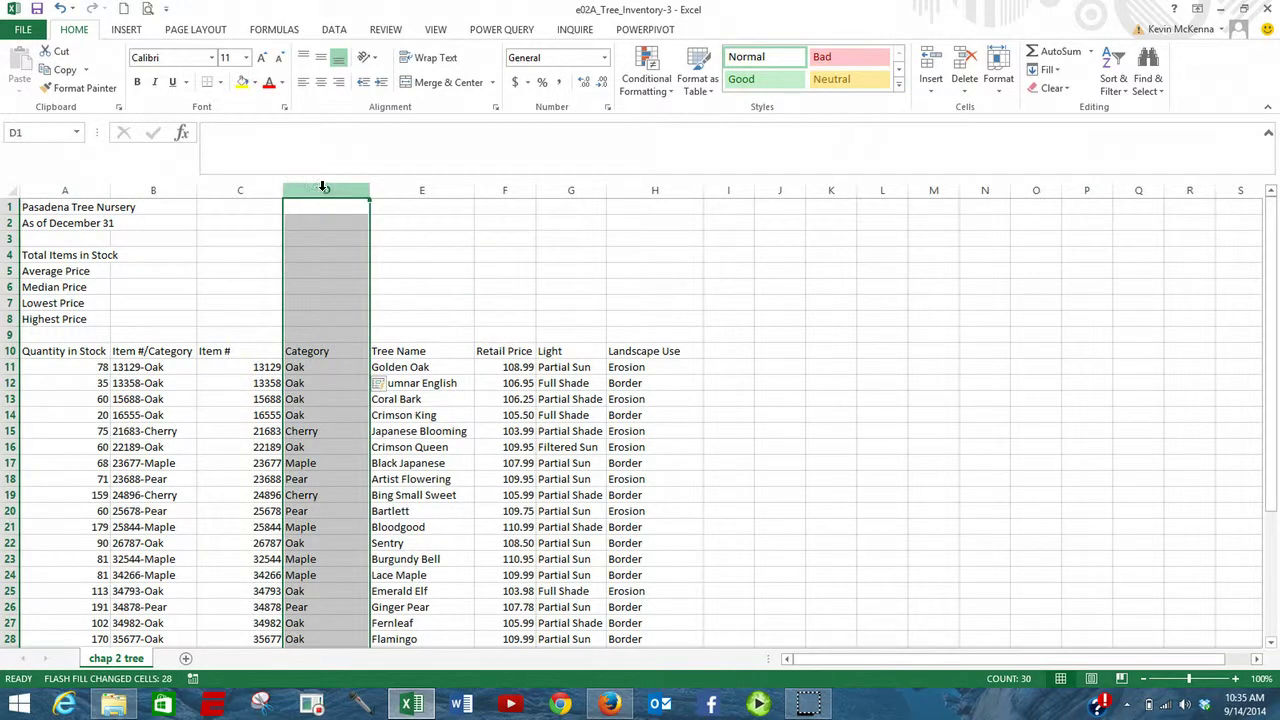
click(61, 55)
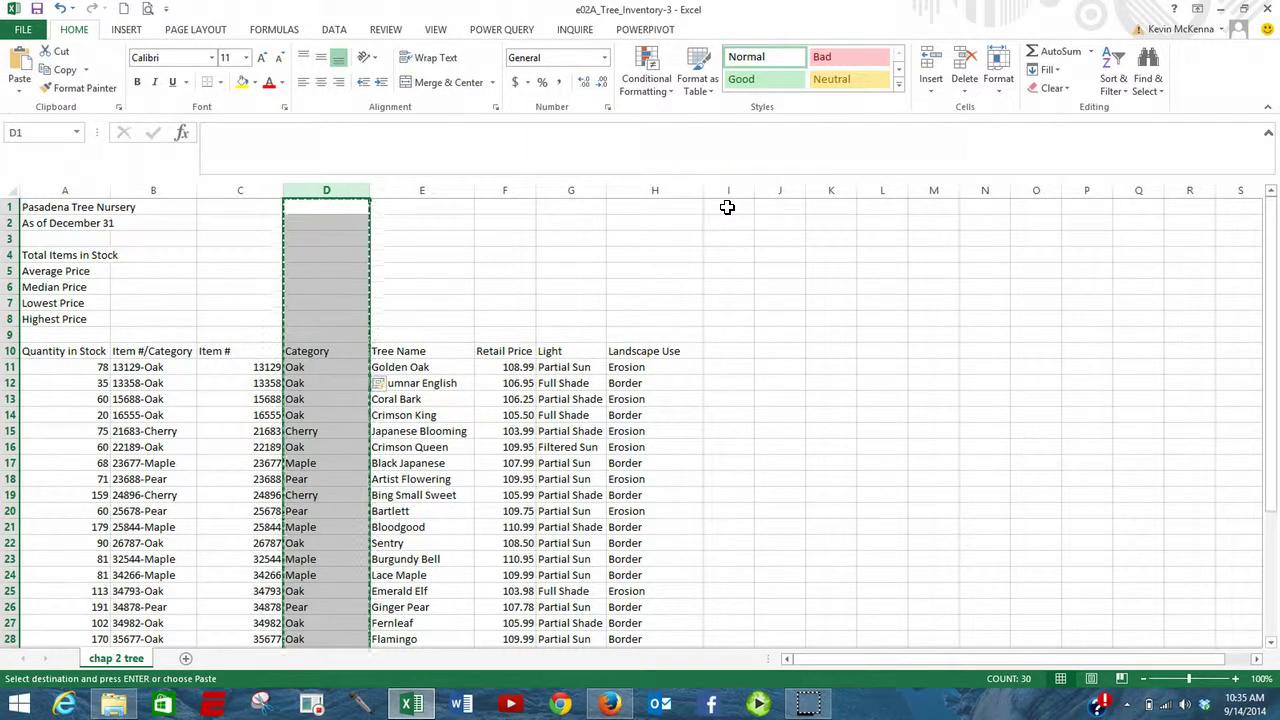
click(727, 205)
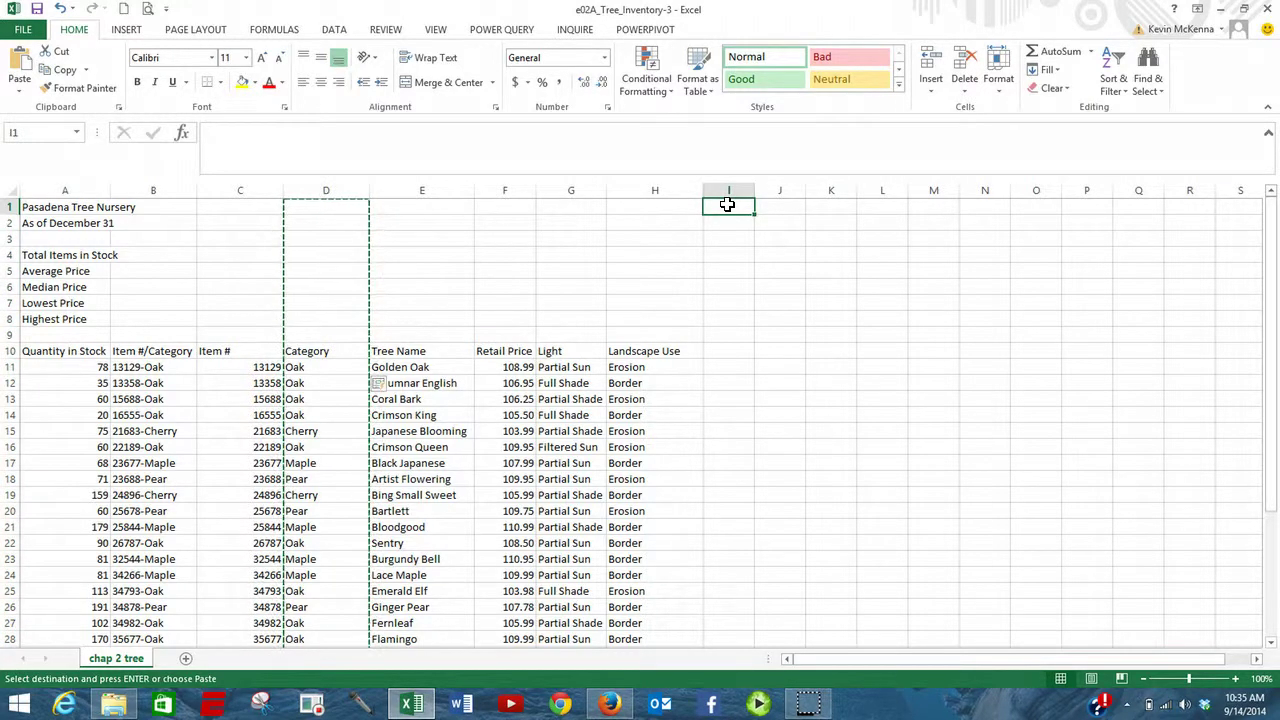
right_click(727, 205)
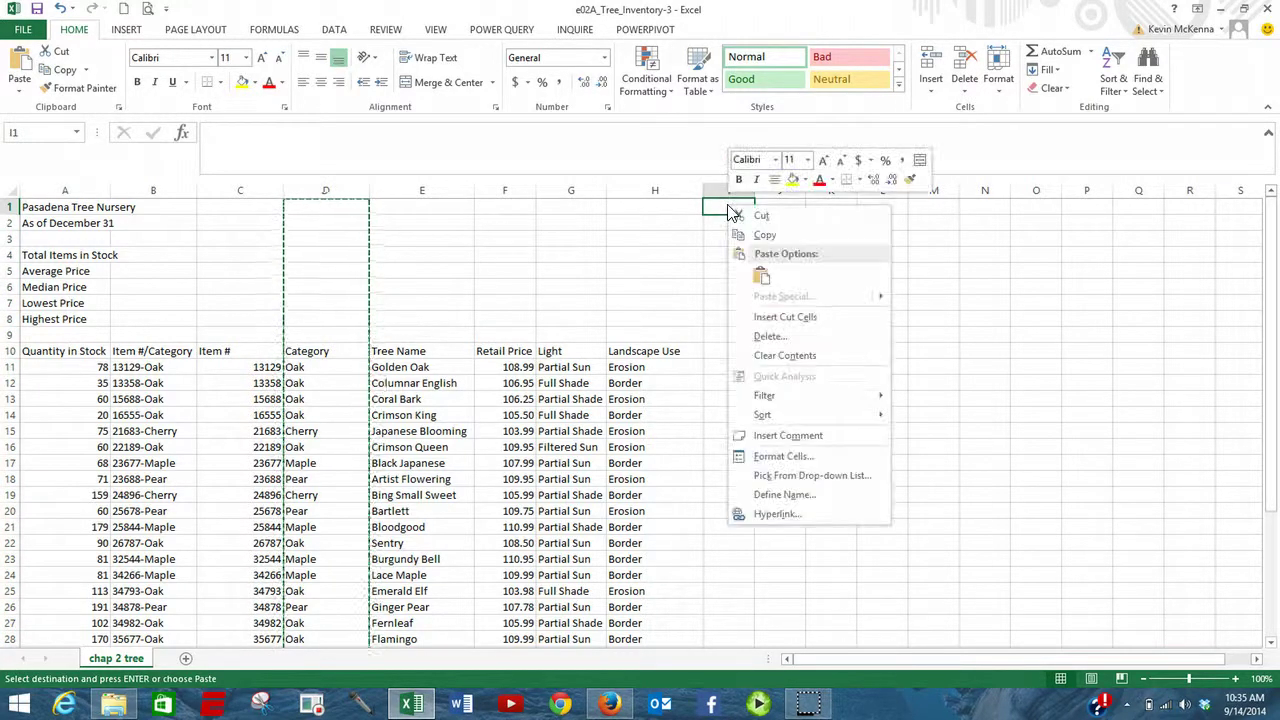
click(764, 278)
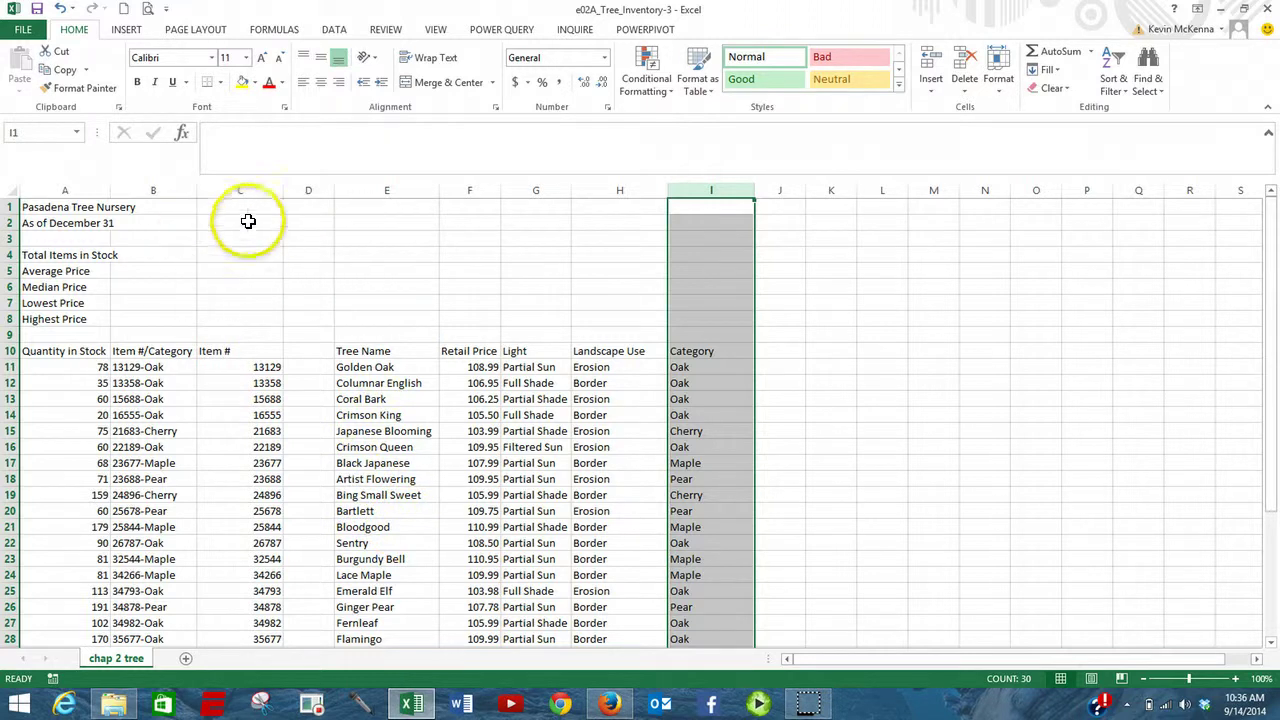
Delete the combined Item #/Category column B and the empty column left between Item # and Tree Name
click(159, 188)
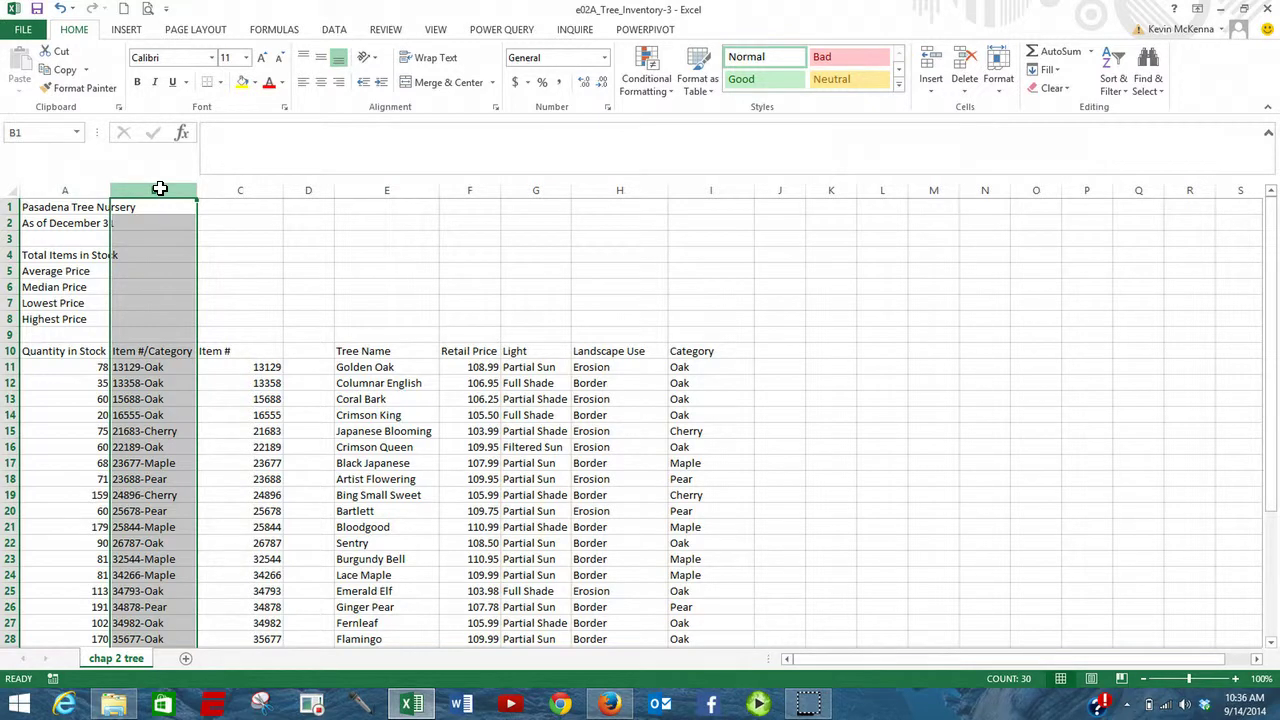
right_click(160, 190)
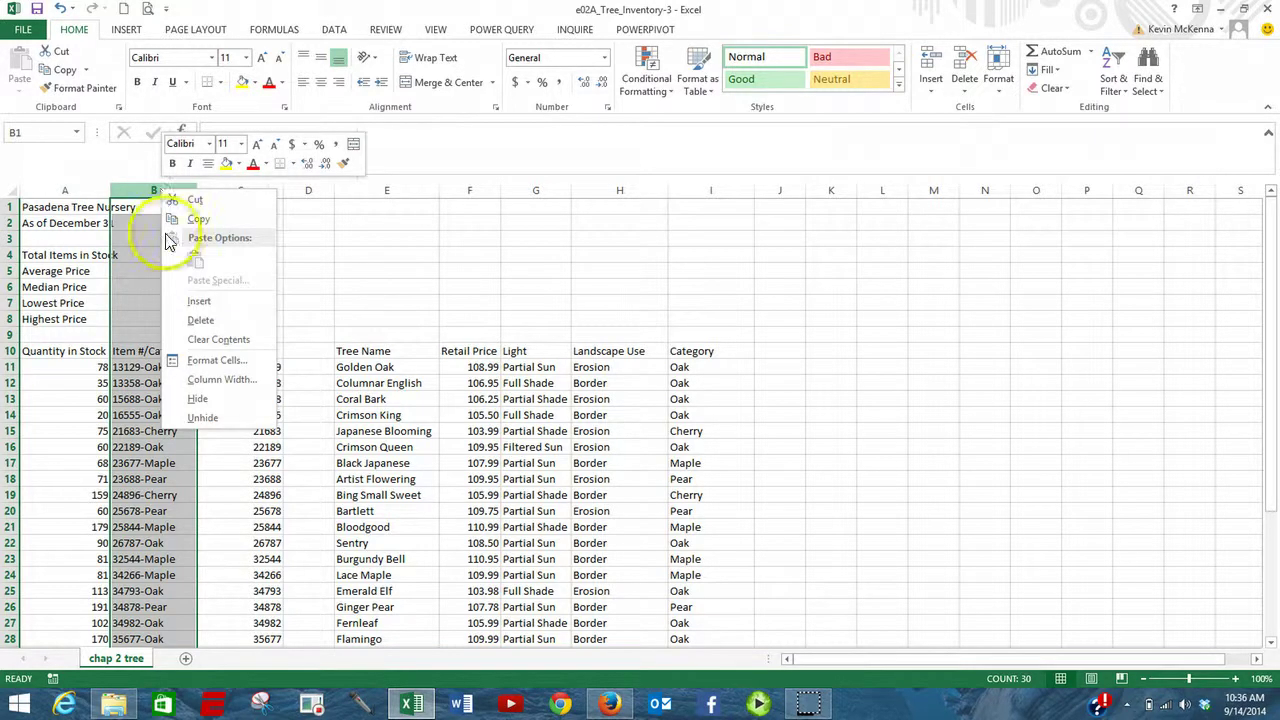
click(200, 320)
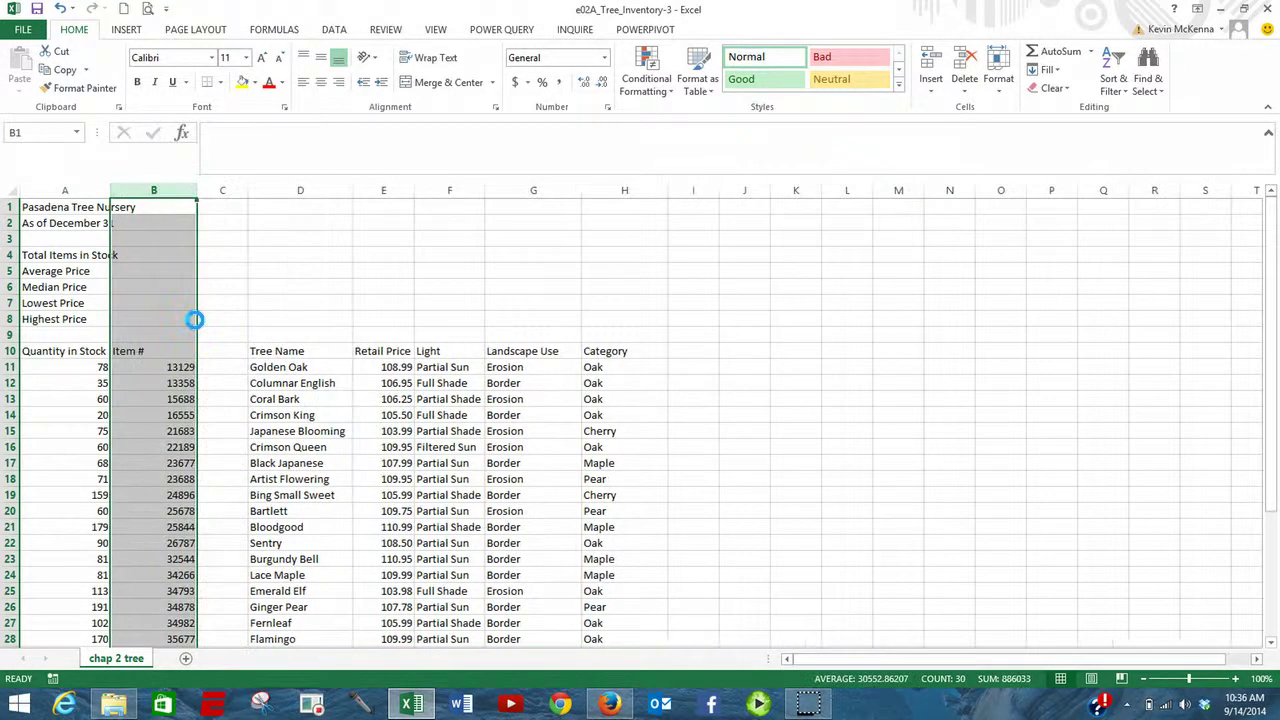
click(234, 190)
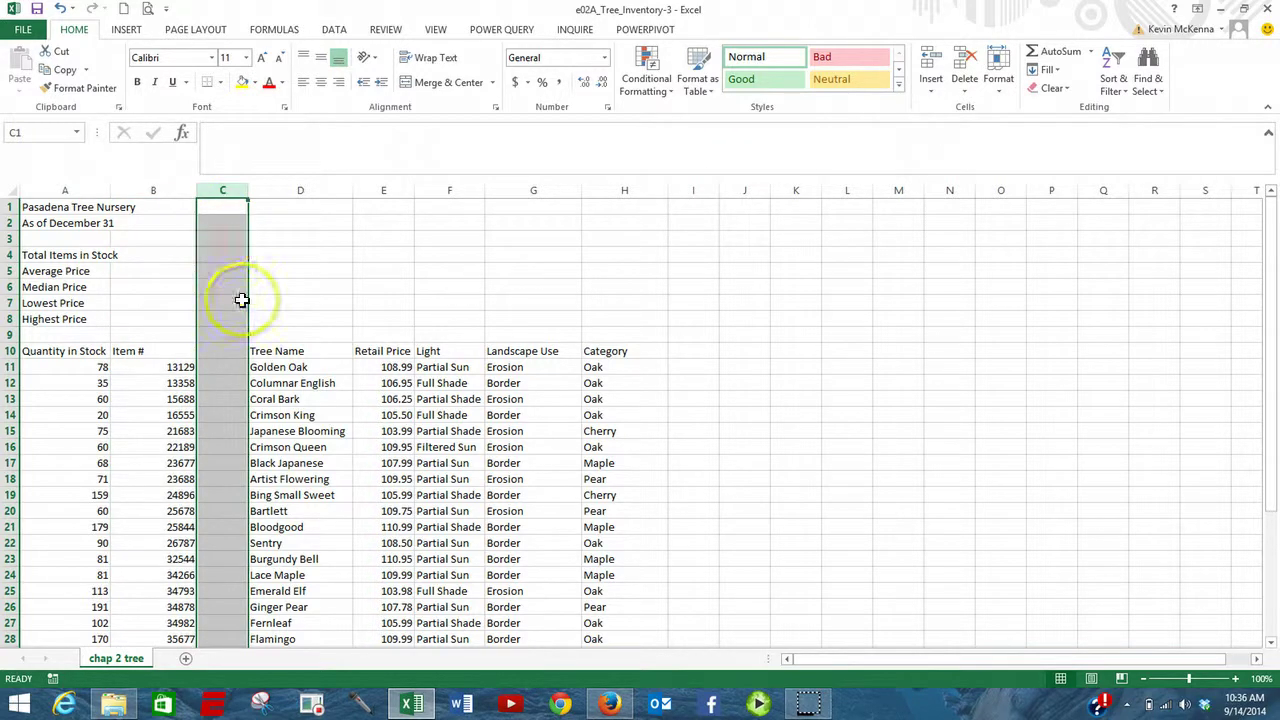
right_click(227, 190)
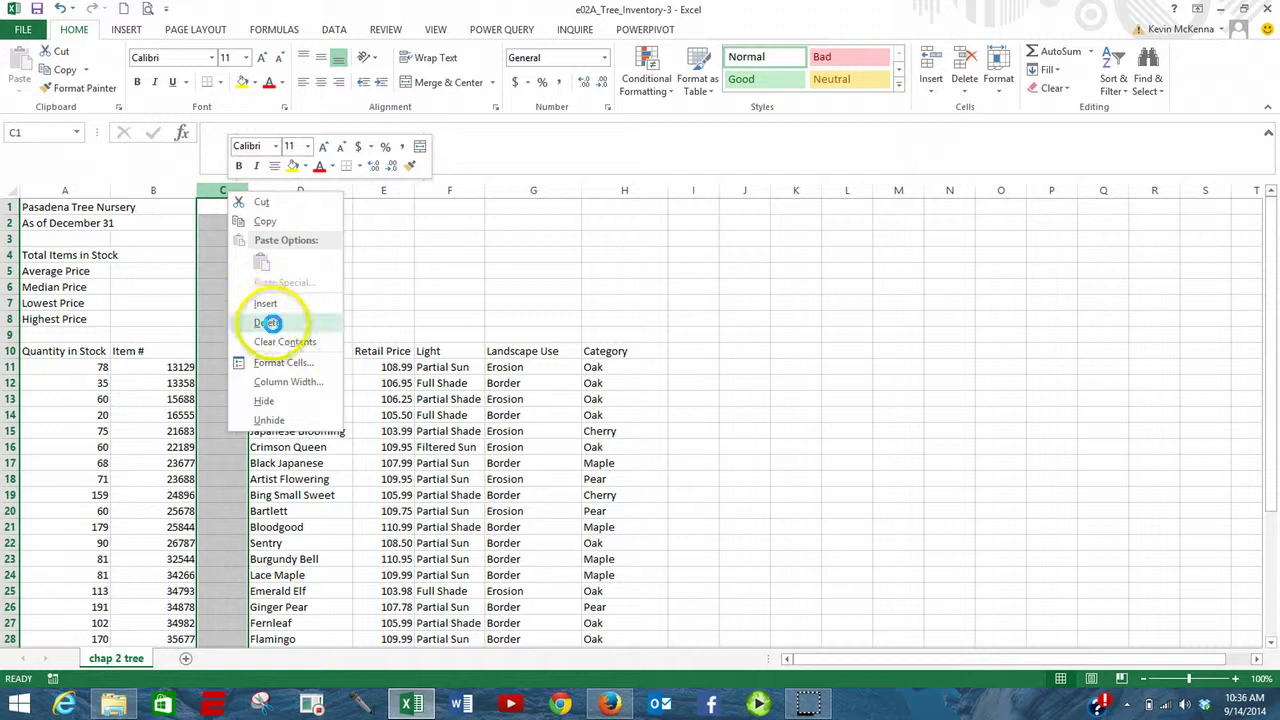
click(270, 323)
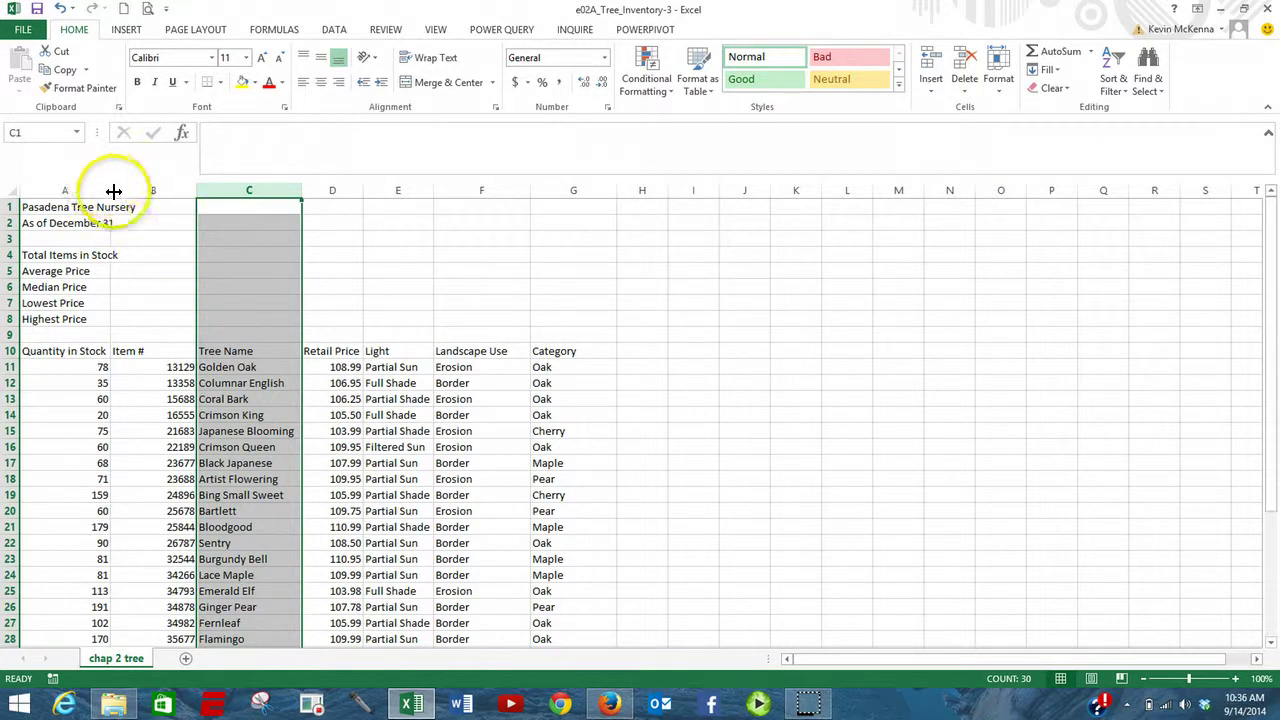
Calculate Total Items in Stock in B4 with a SUM of quantities A11:A39, and reopen the formula to check its range
click(136, 257)
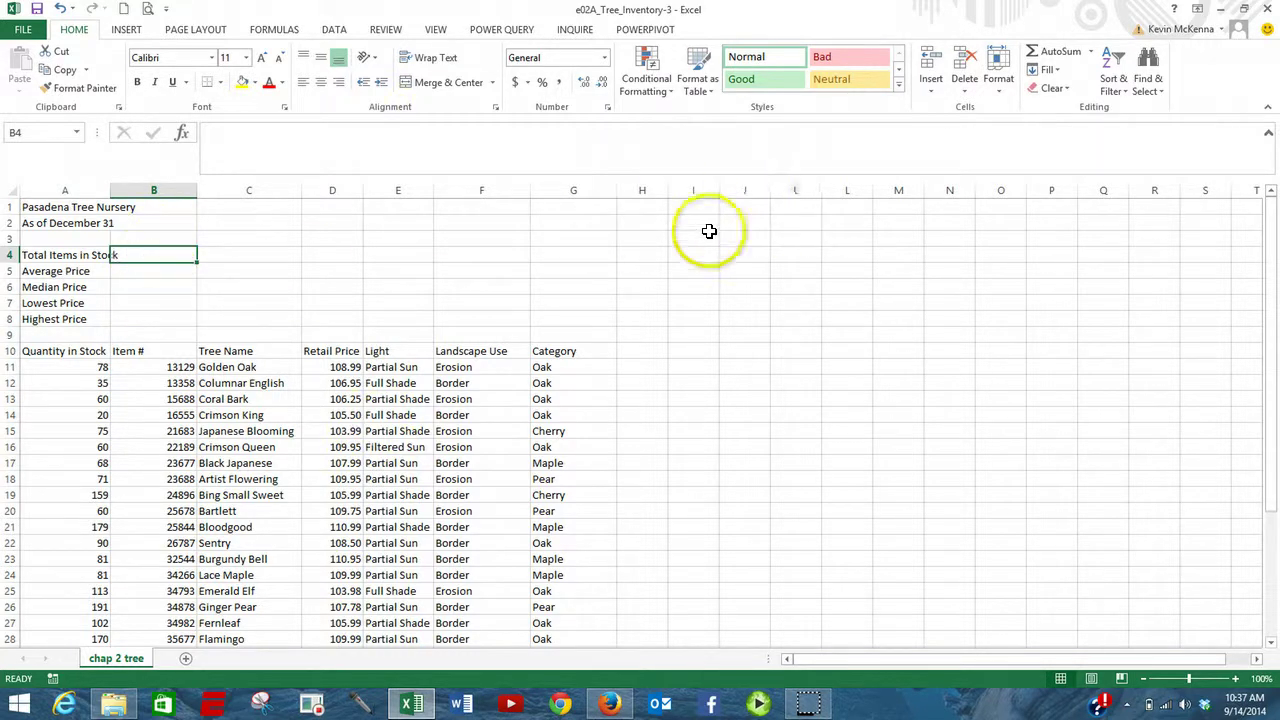
click(1051, 54)
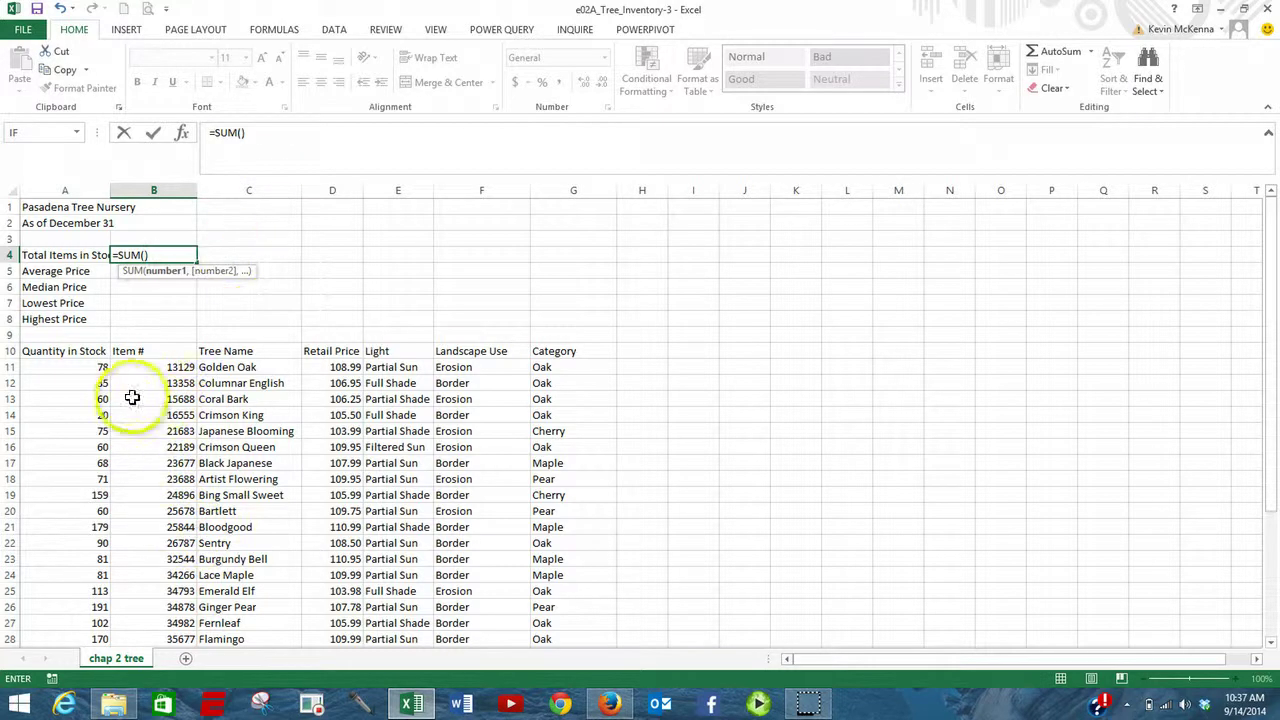
click(88, 366)
drag(88, 366, 72, 610)
click(240, 133)
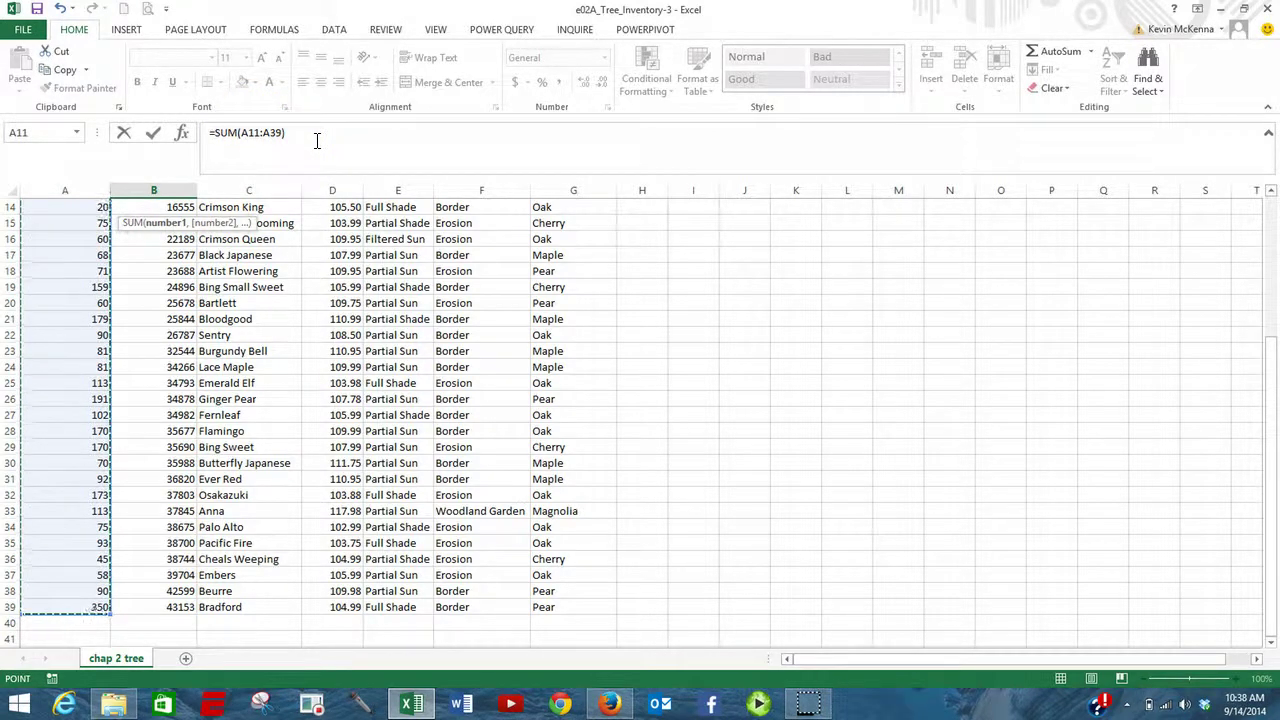
scroll(317, 140, up, 1)
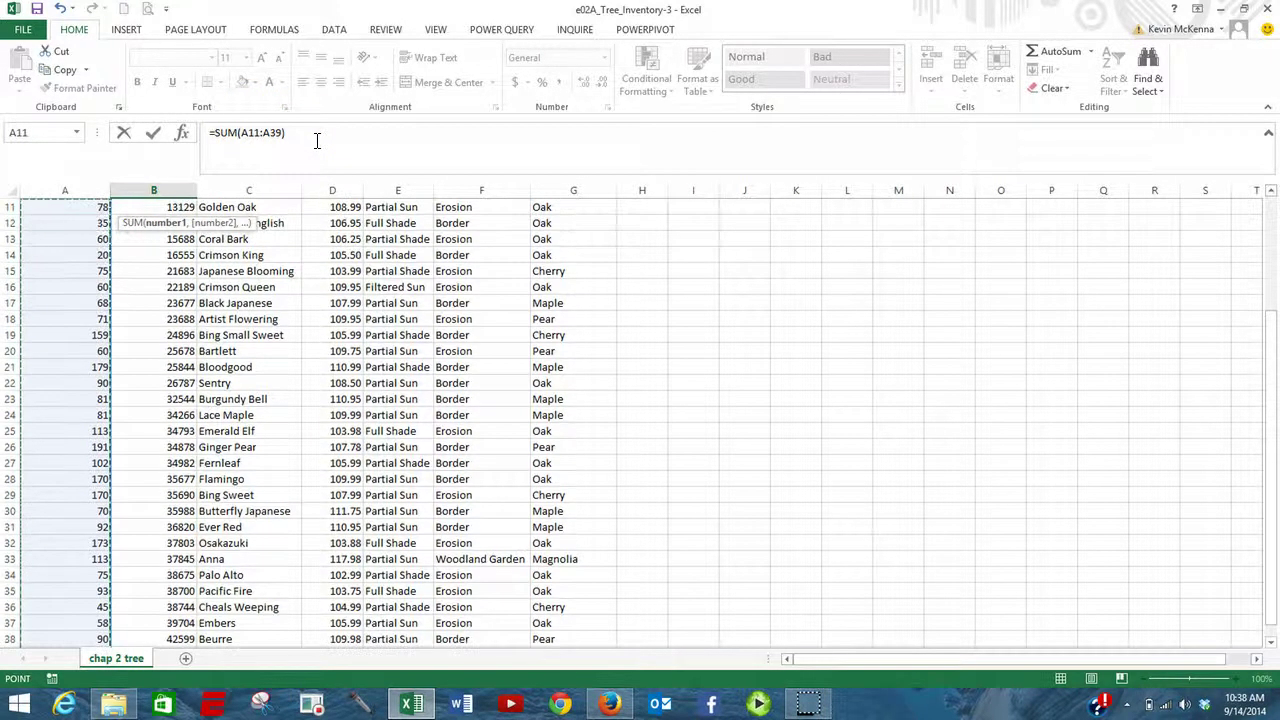
click(153, 134)
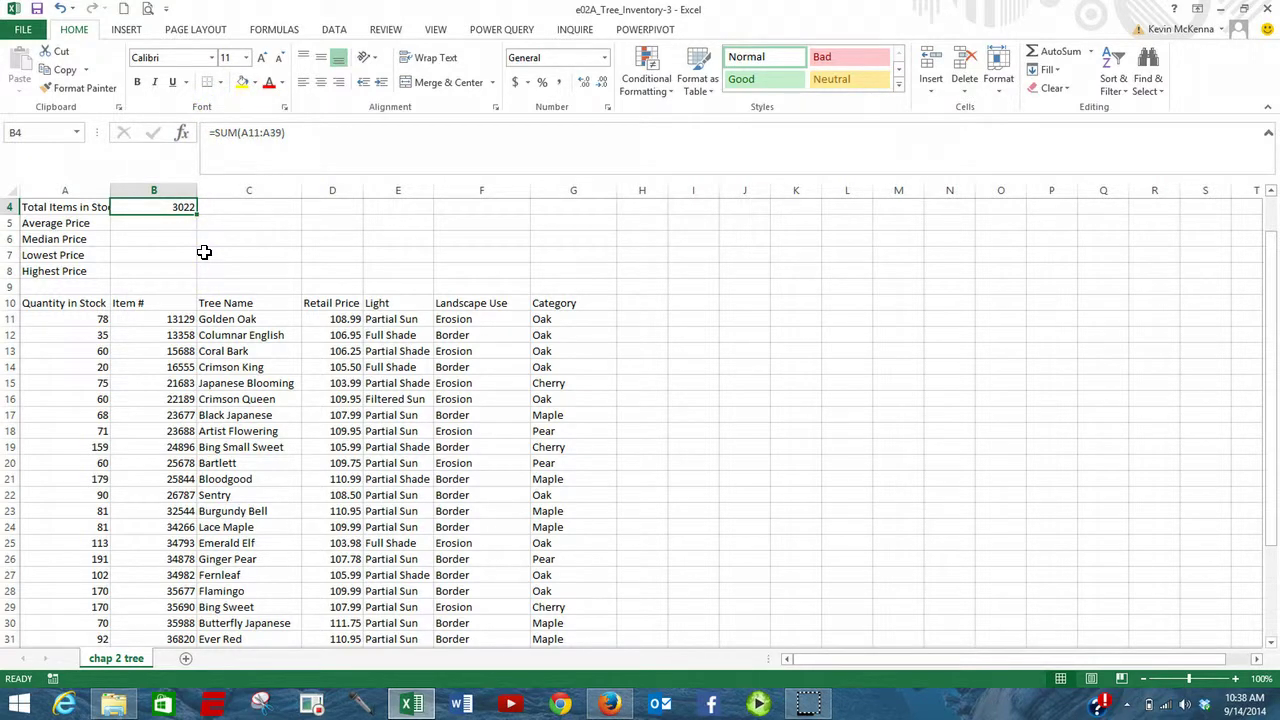
click(183, 205)
double_click(183, 205)
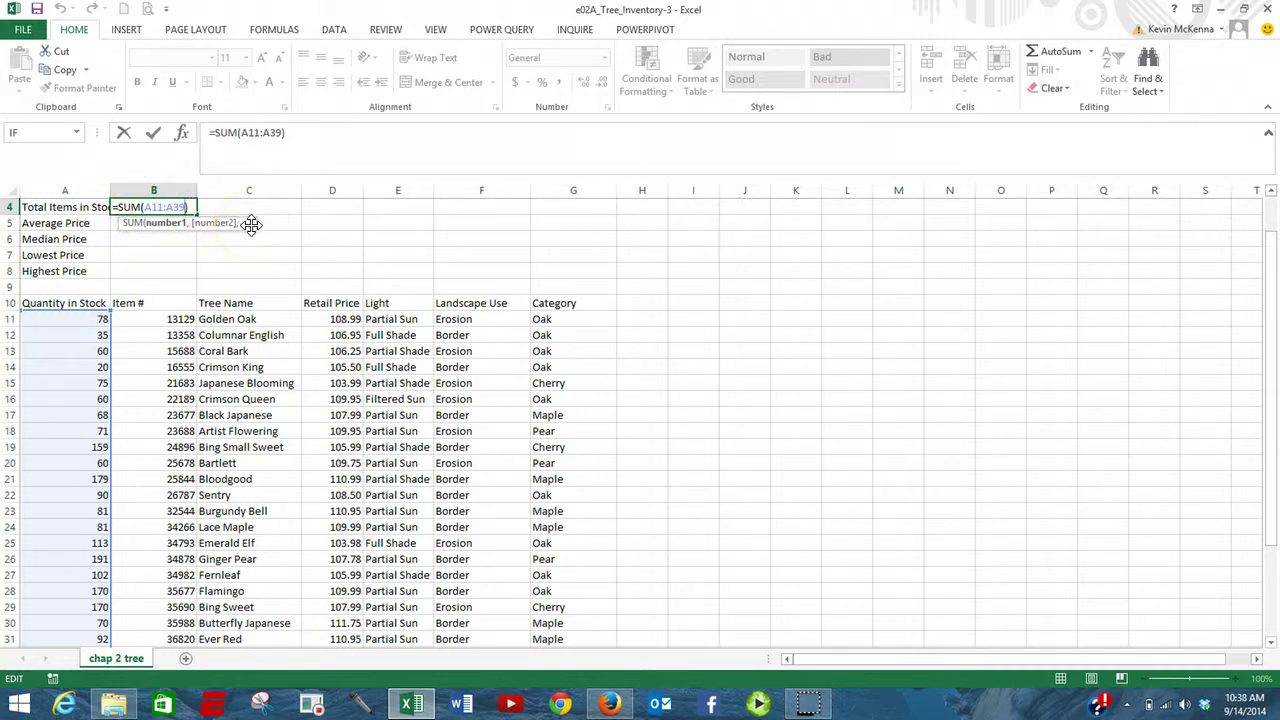
Calculate the Average Price in B5 with AVERAGE over retail prices D11:D39, and check the range the formula references
click(171, 226)
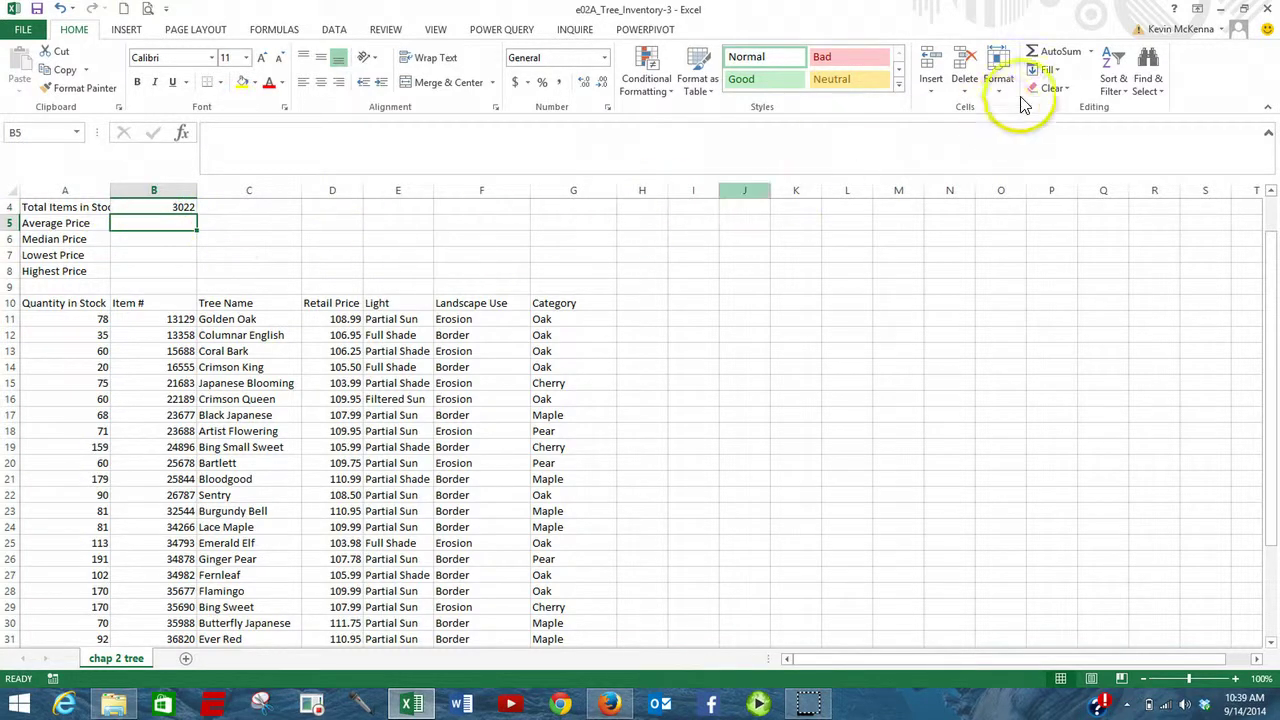
click(1092, 52)
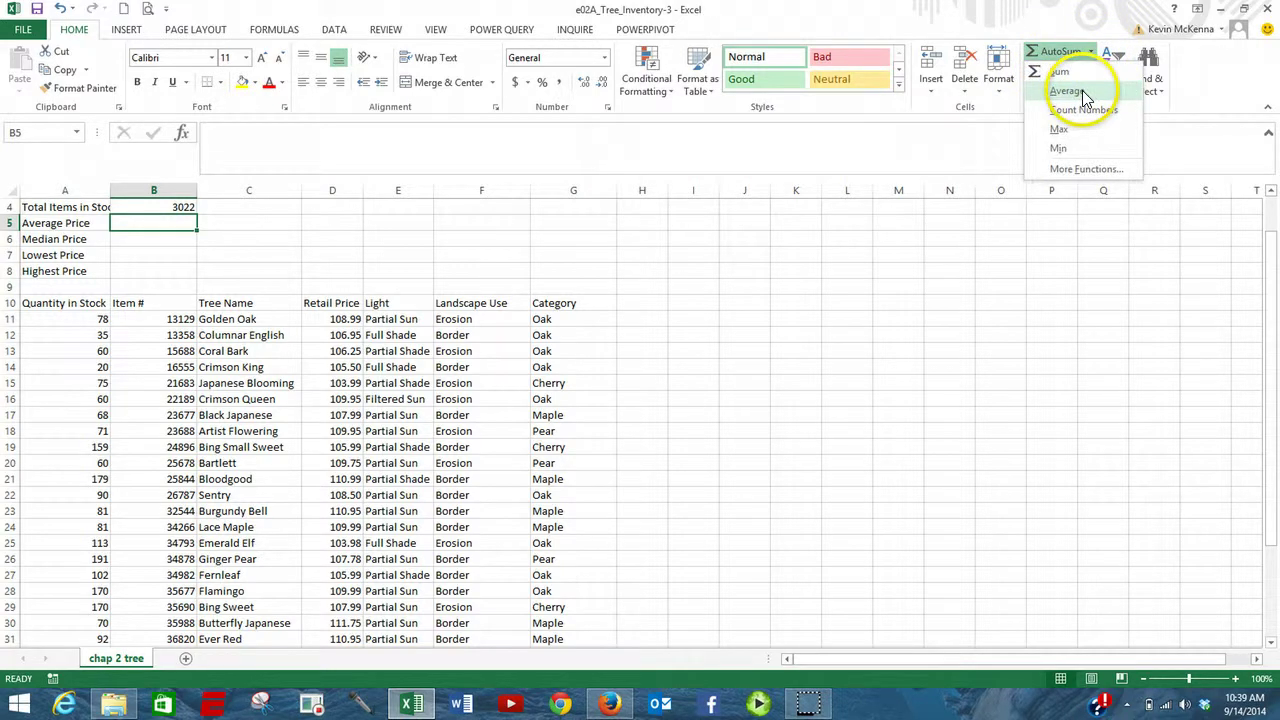
click(1066, 91)
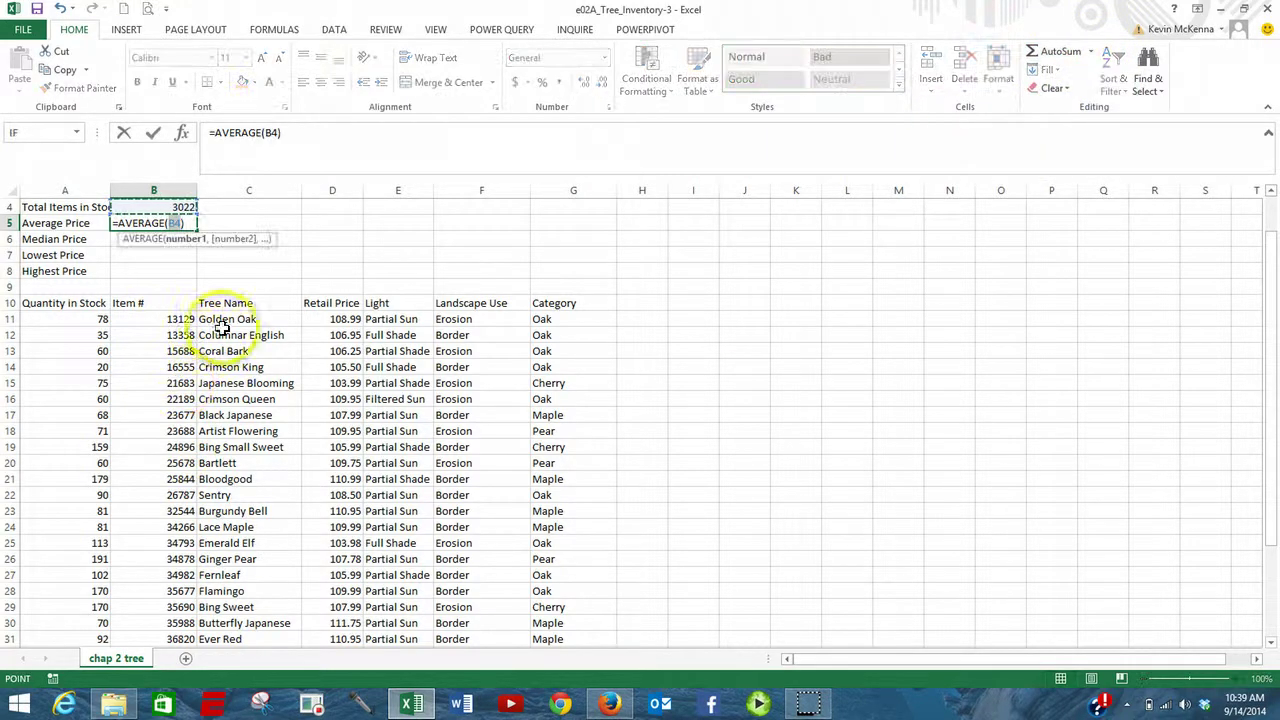
click(338, 318)
drag(338, 318, 329, 590)
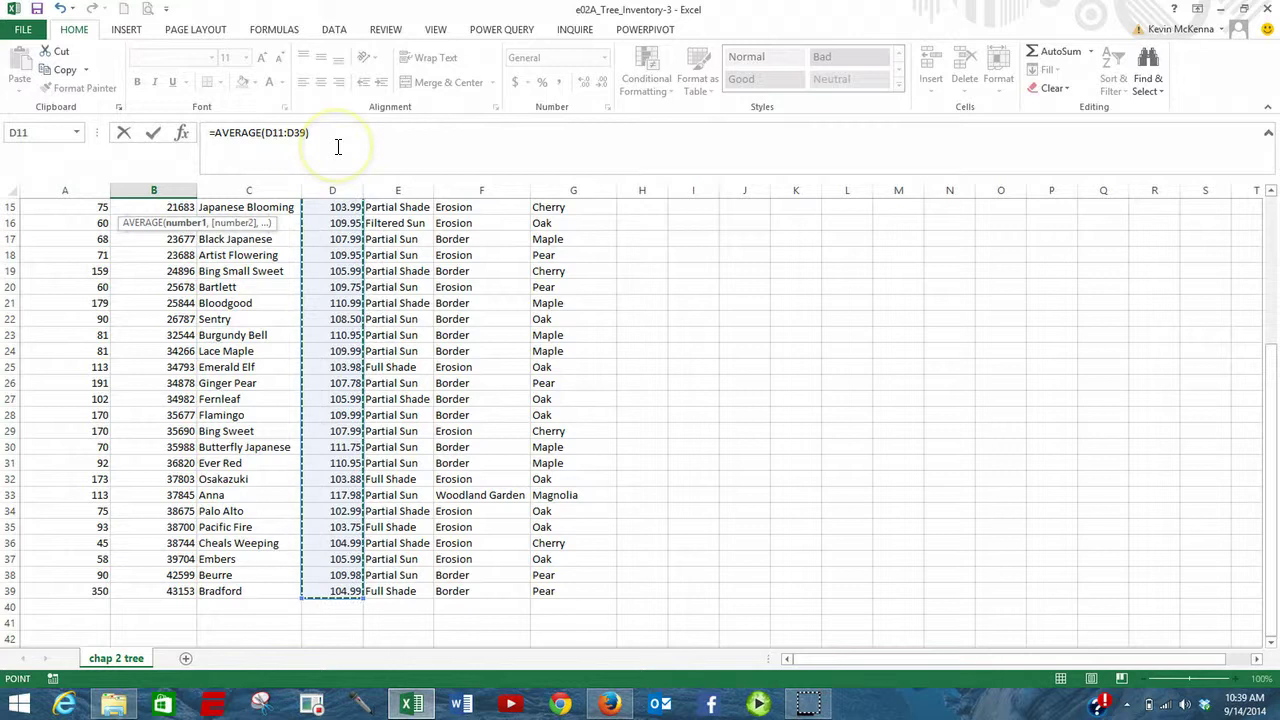
click(155, 134)
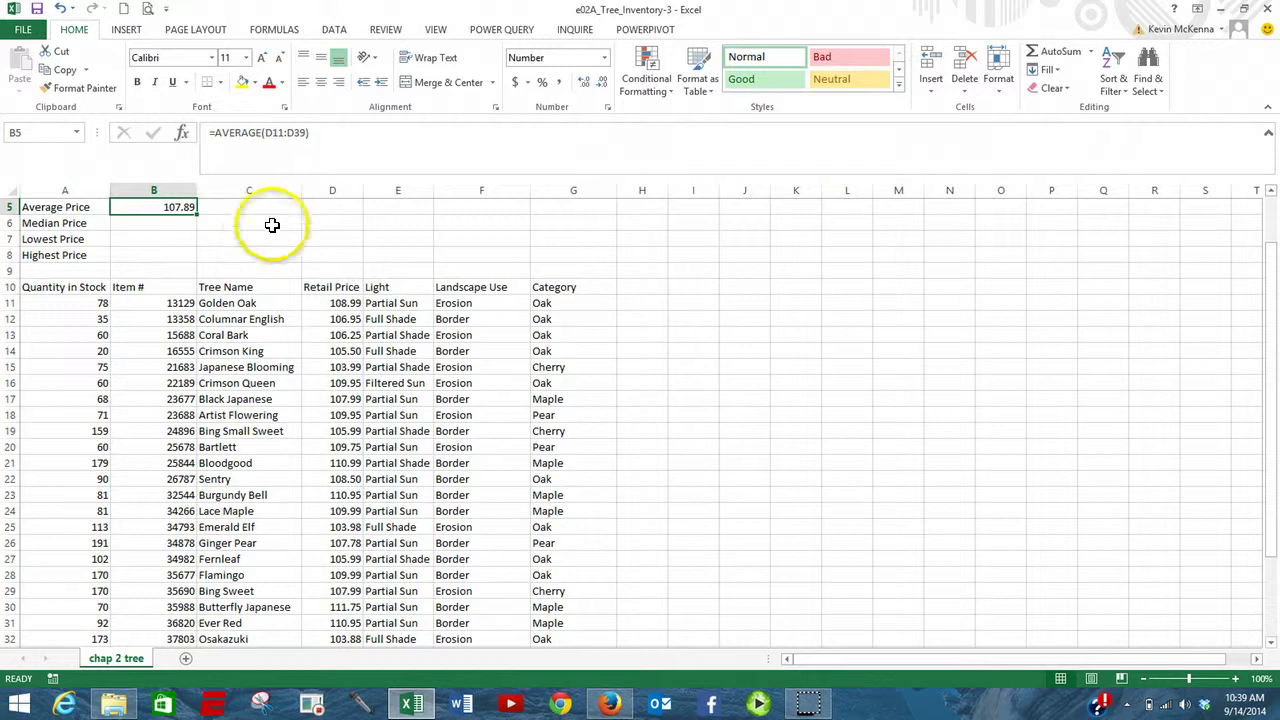
scroll(280, 230, up, 1)
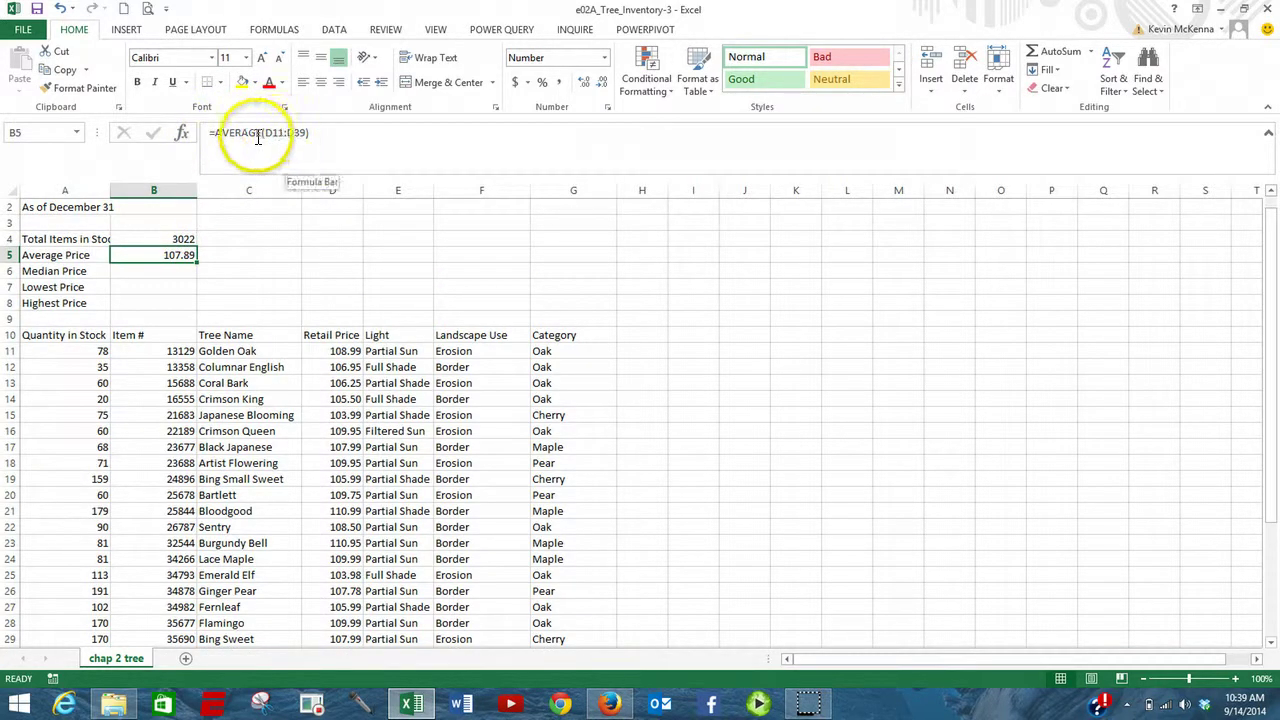
double_click(170, 256)
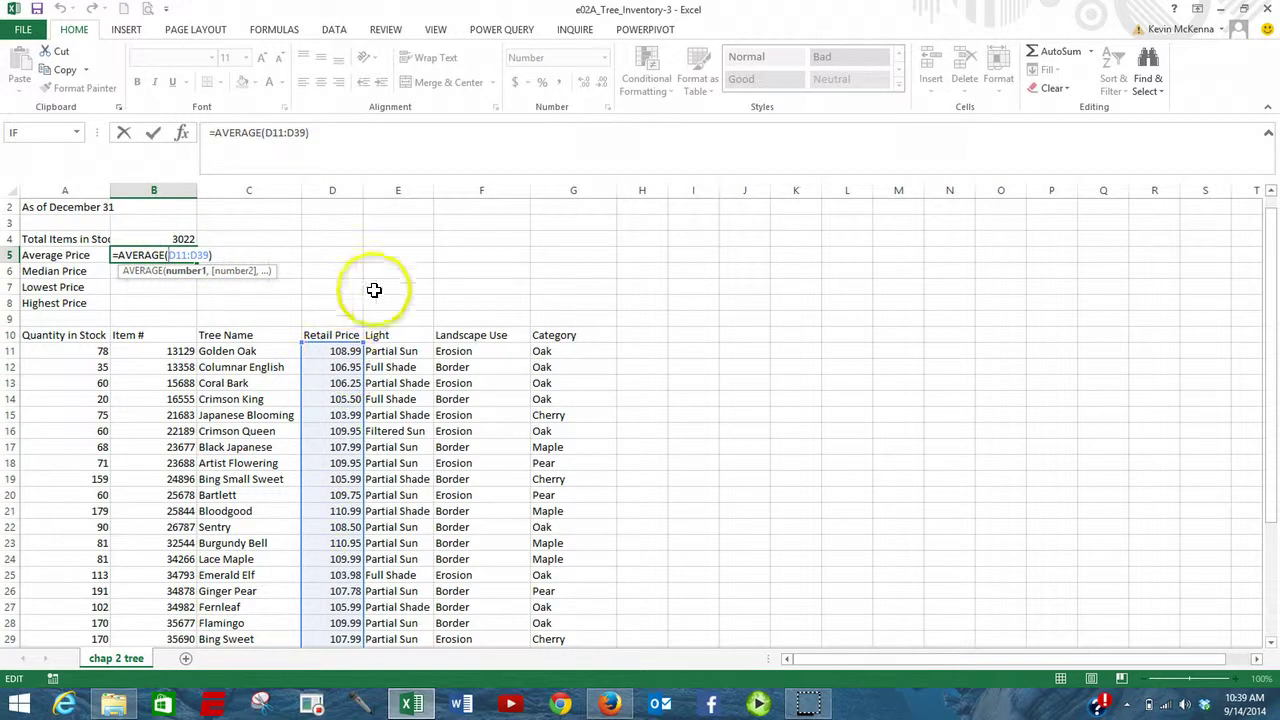
key(ctrl+Return)
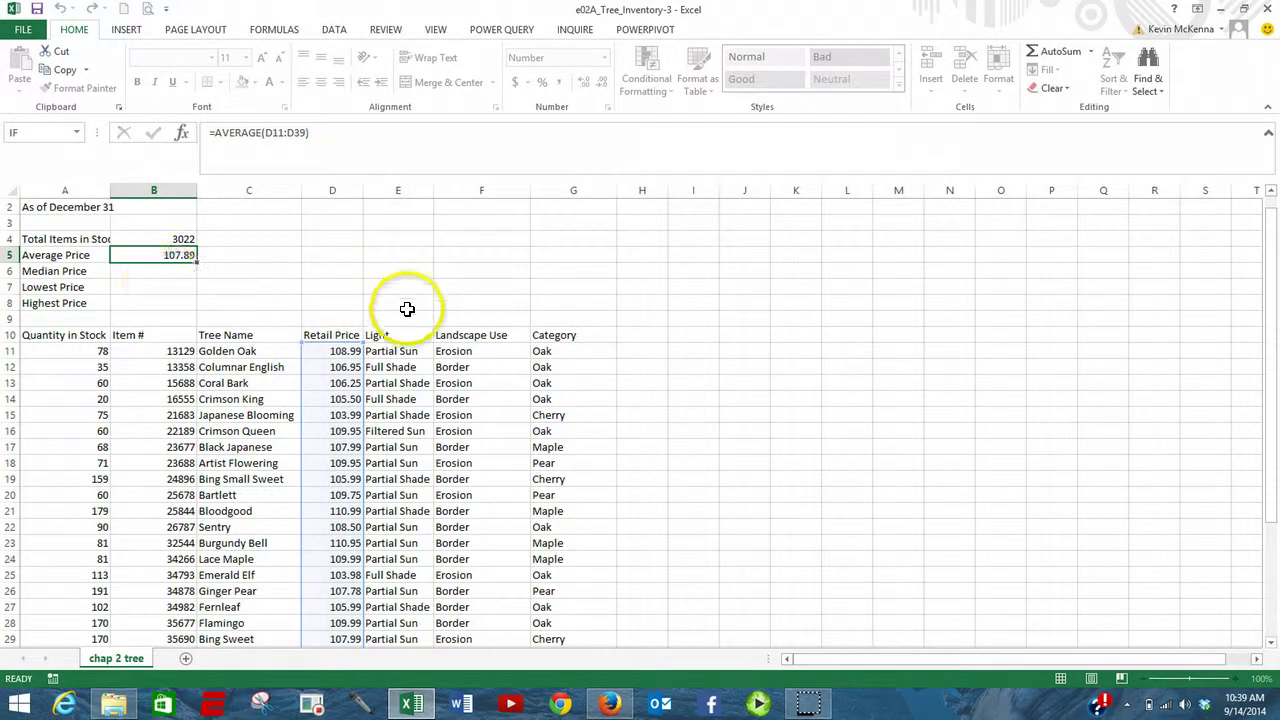
Search the function library for median and insert the MEDIAN function in B6 for the Median Price
click(163, 271)
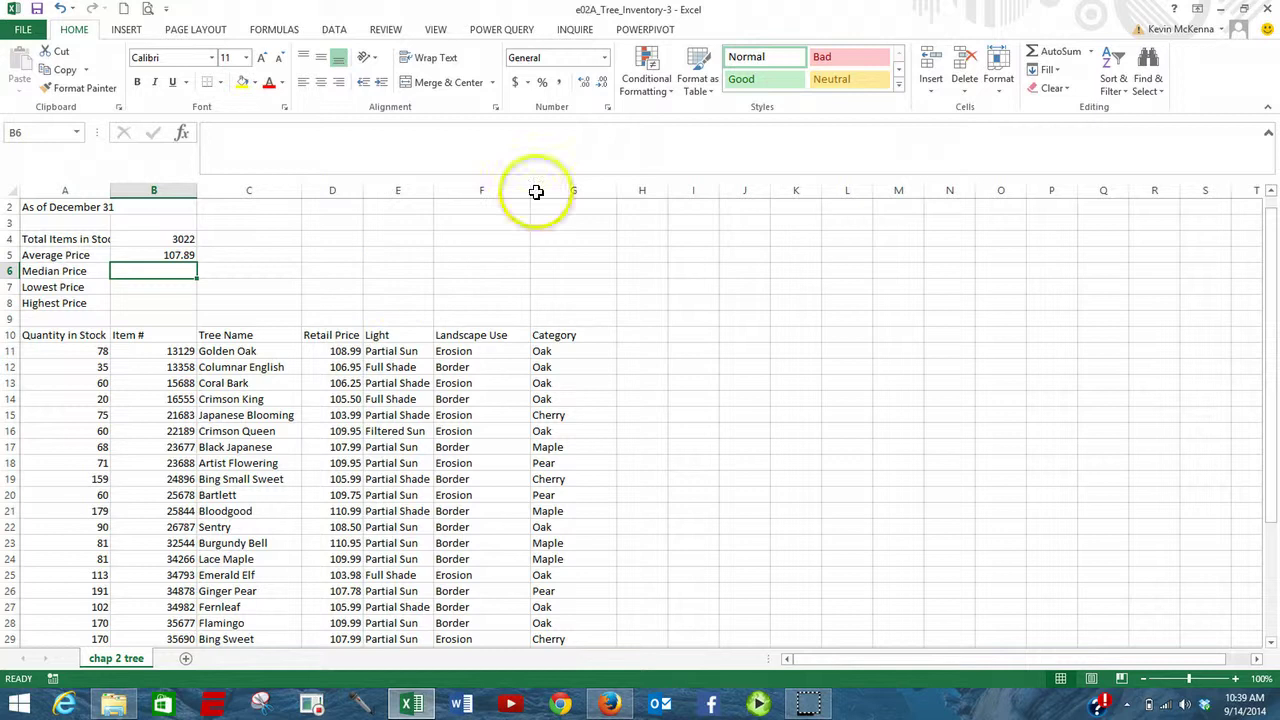
click(1093, 52)
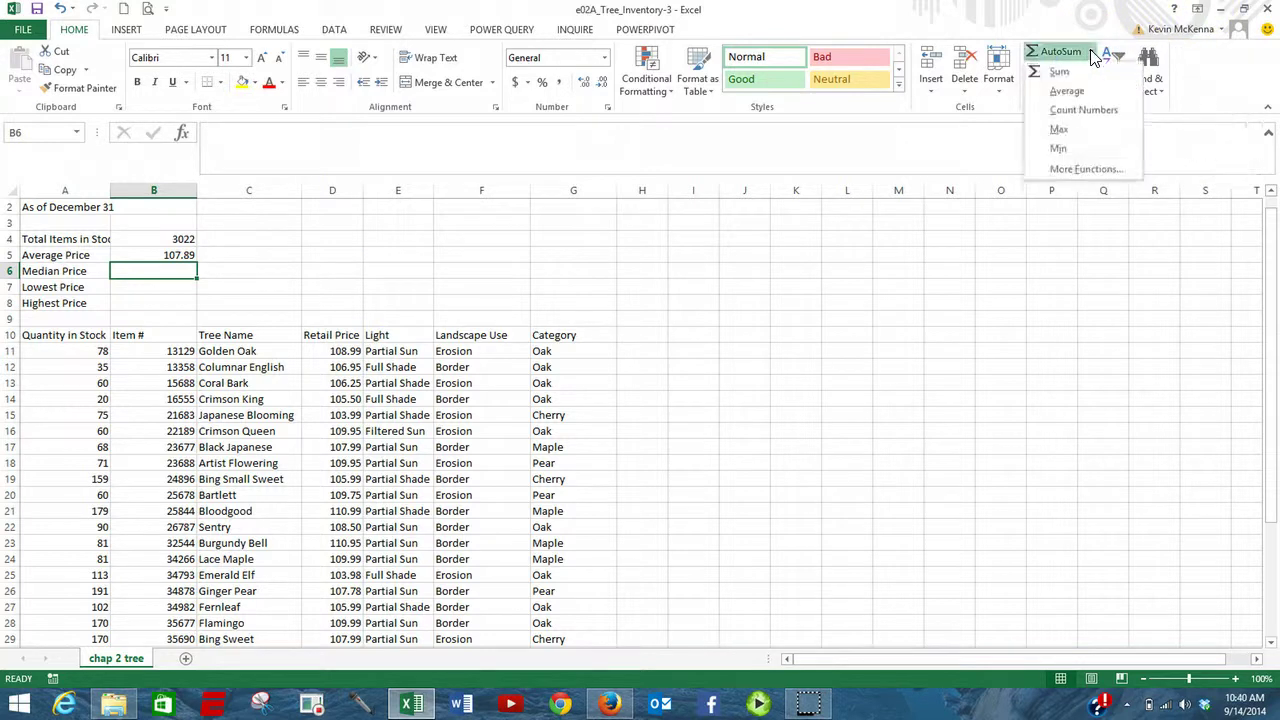
click(1105, 175)
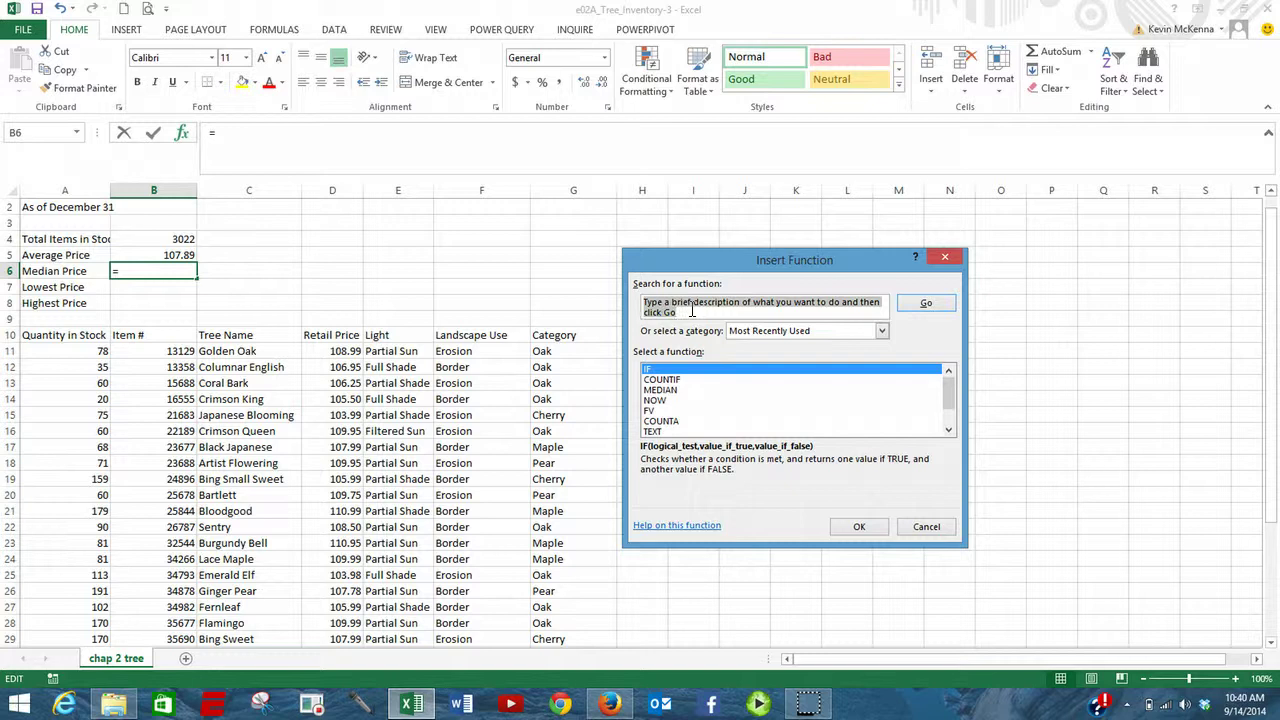
text(median)
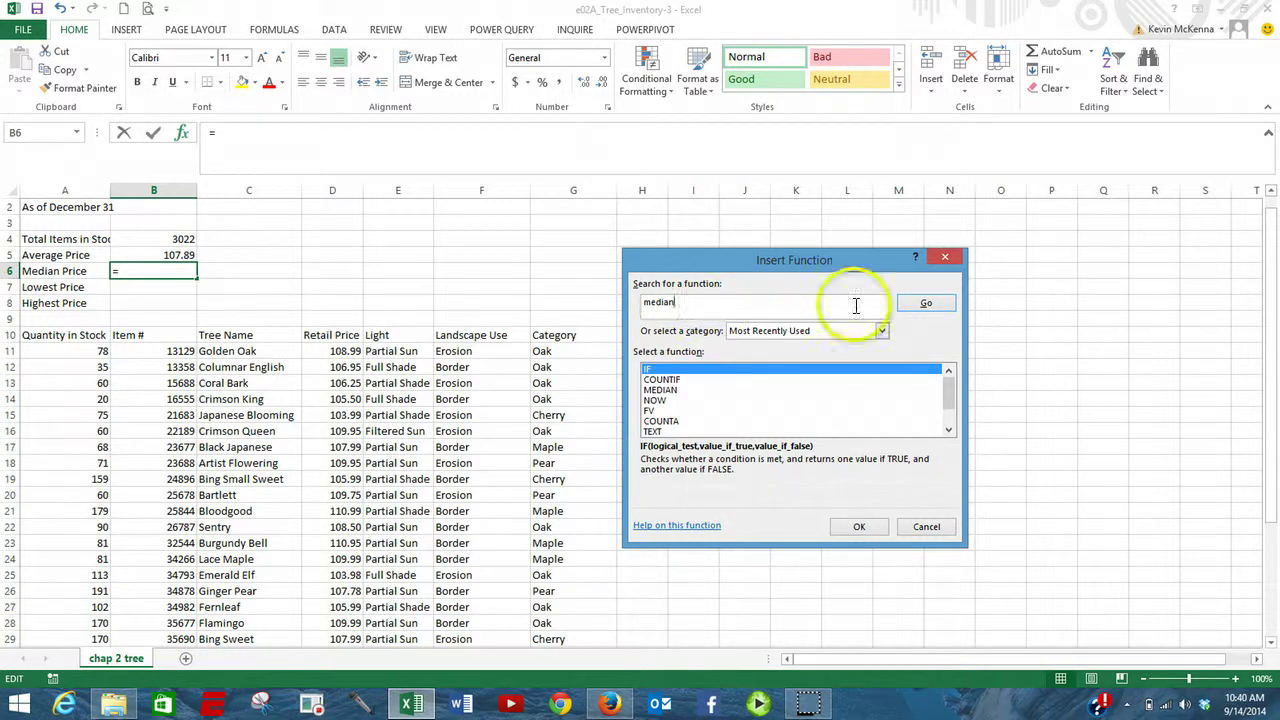
click(926, 303)
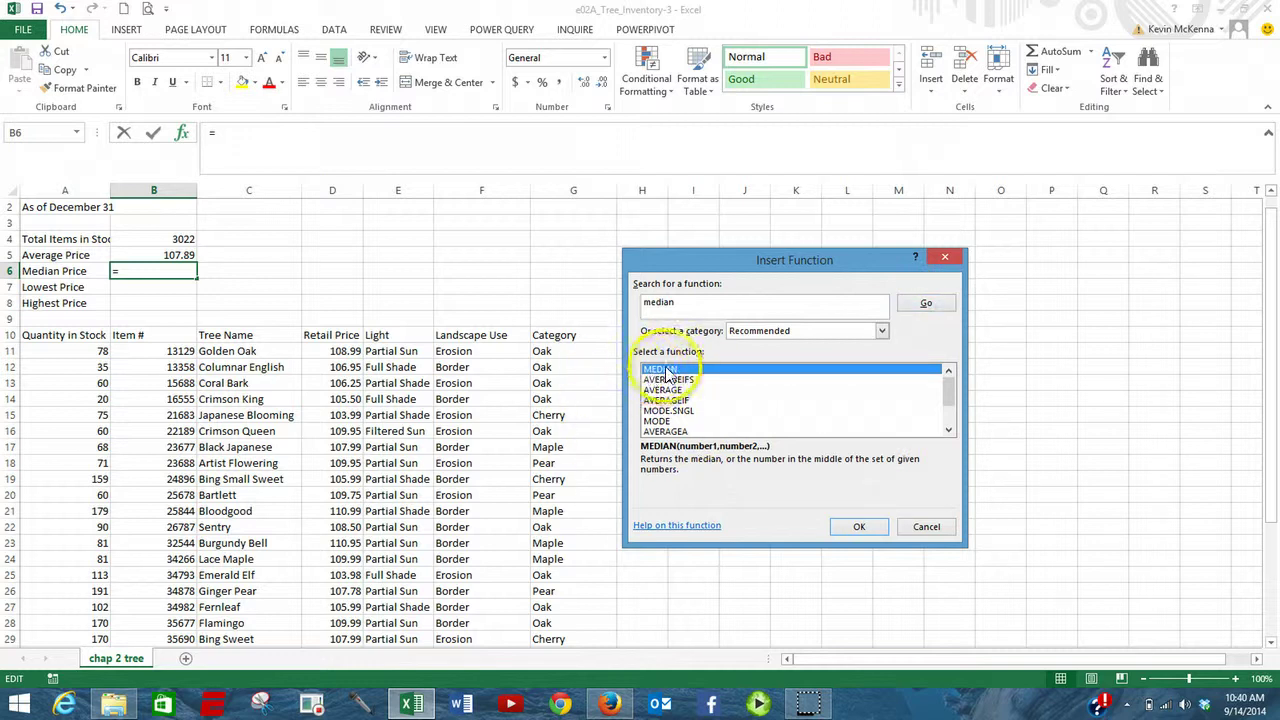
click(862, 527)
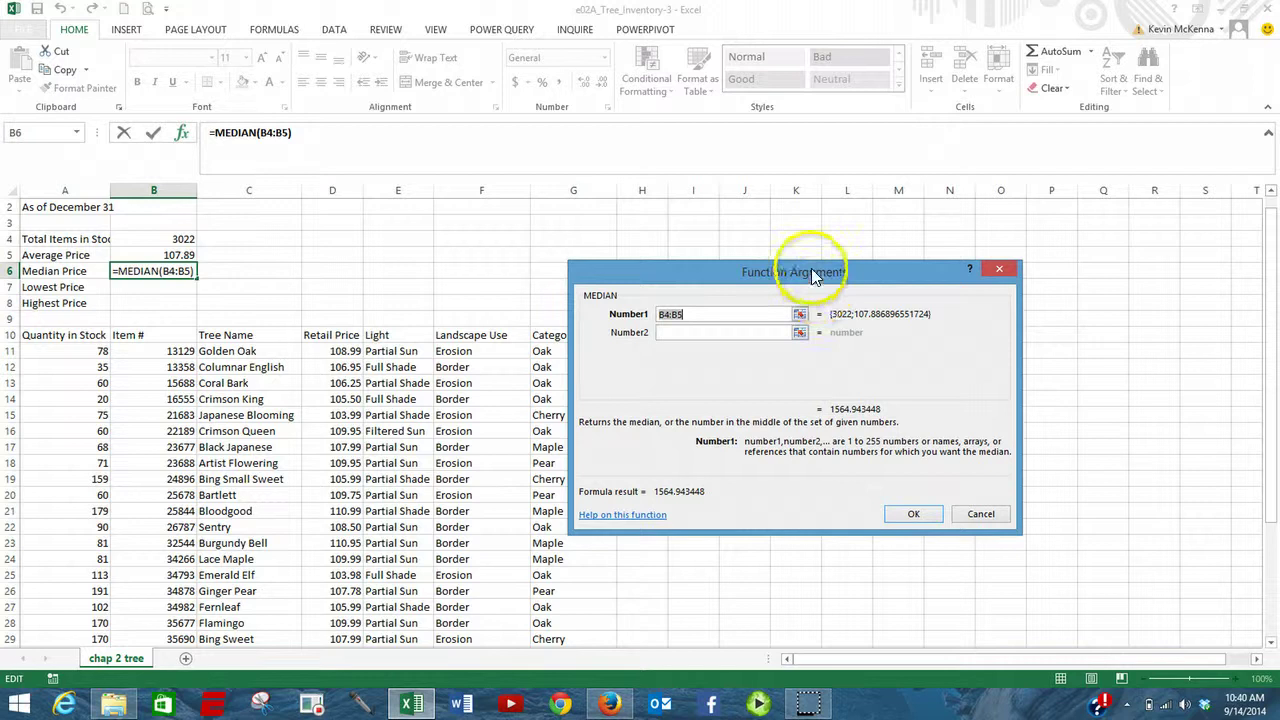
Set the MEDIAN function's Number1 argument to retail prices D11:D39 and enter the formula
drag(811, 268, 981, 223)
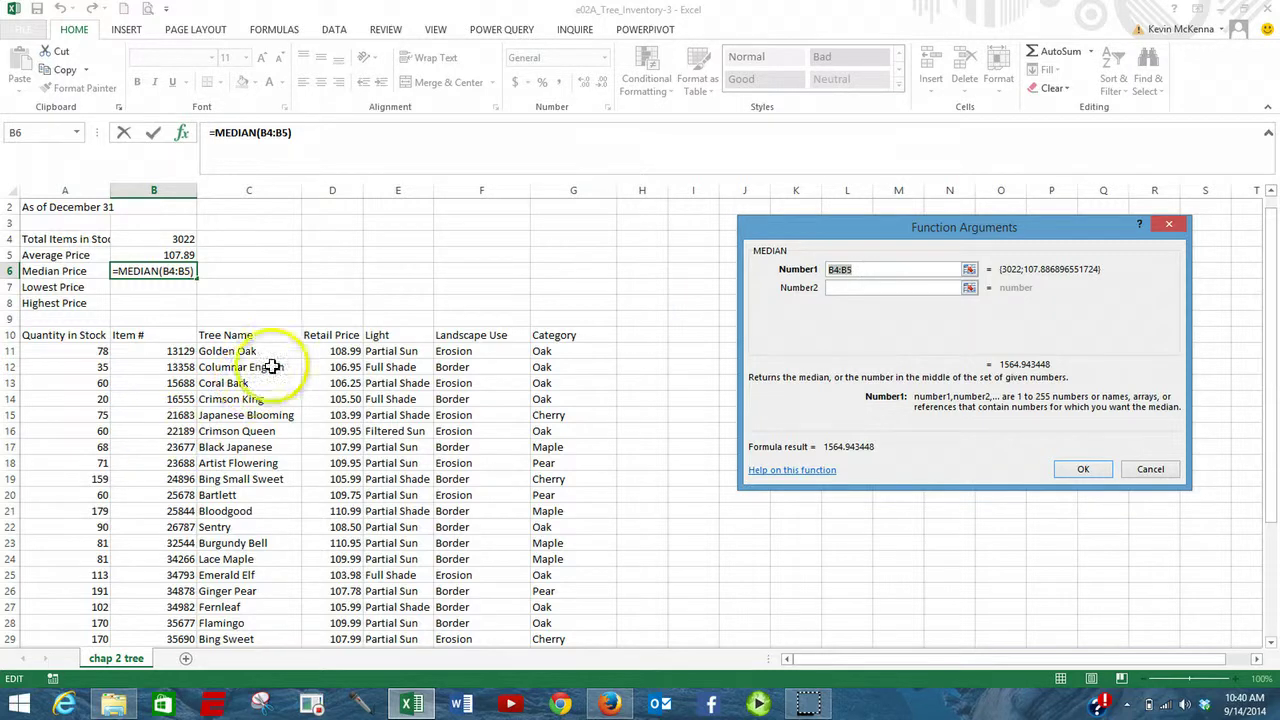
click(332, 350)
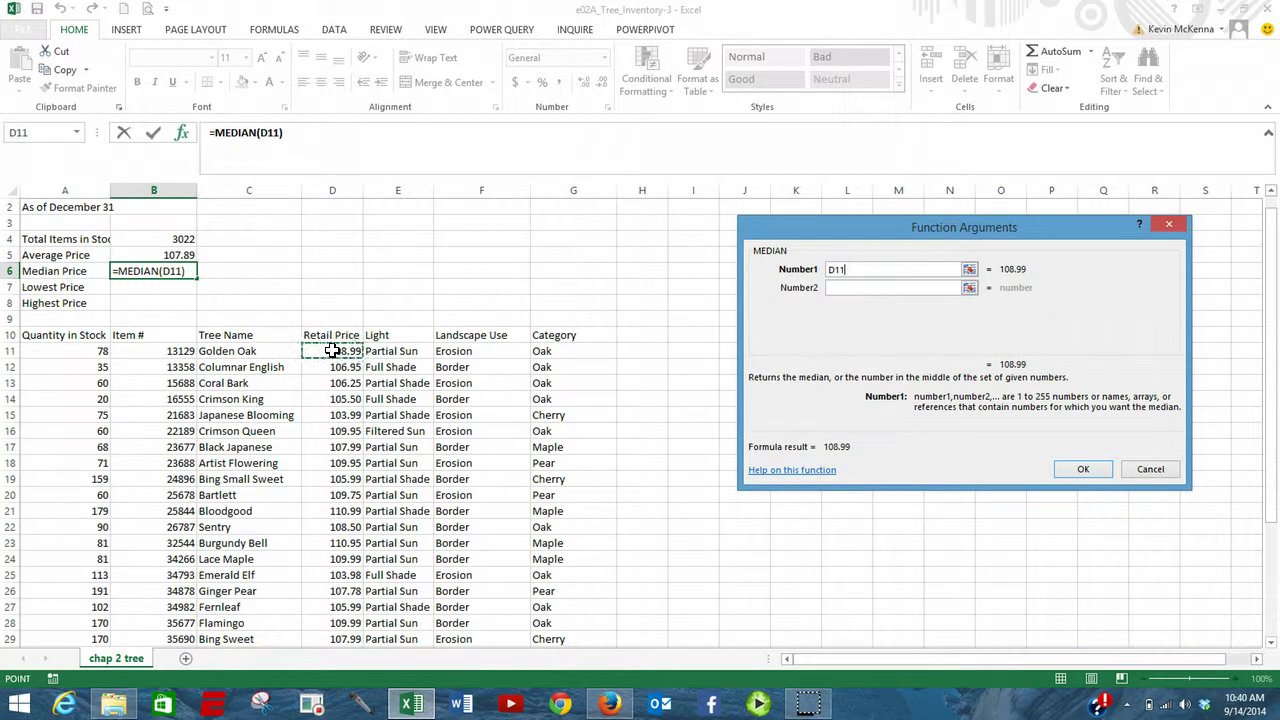
drag(332, 350, 311, 666)
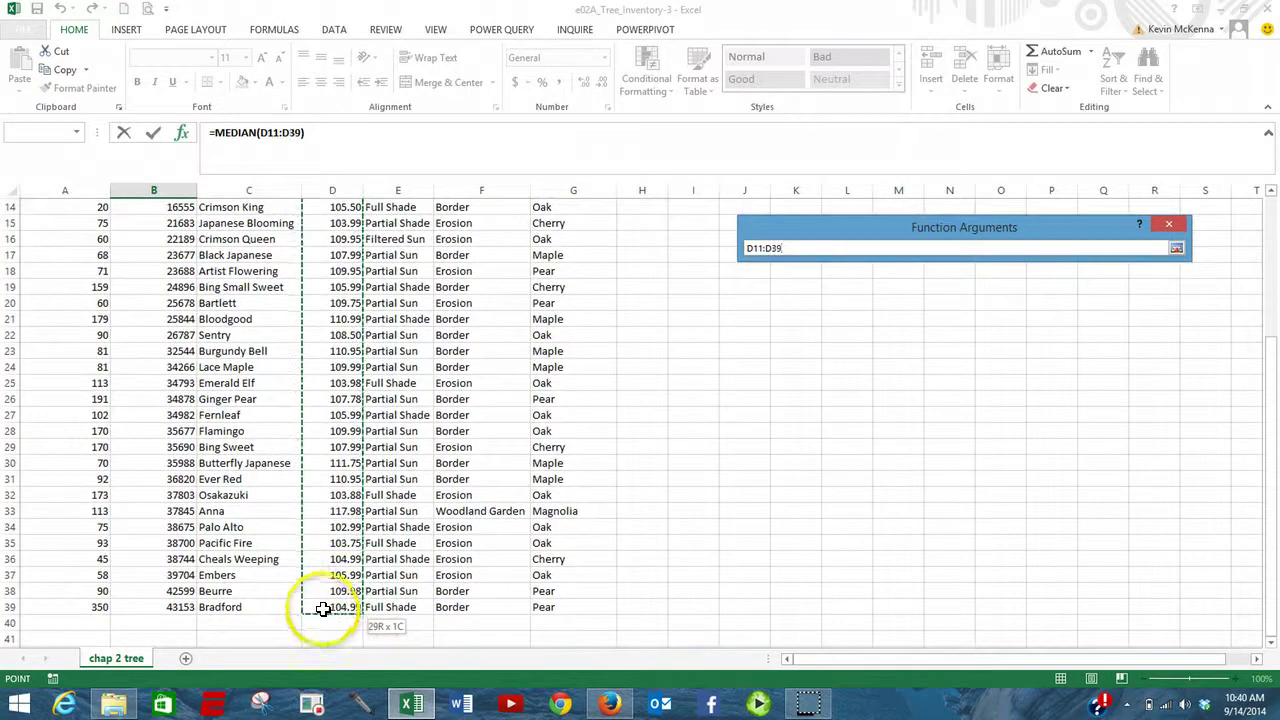
drag(322, 609, 322, 609)
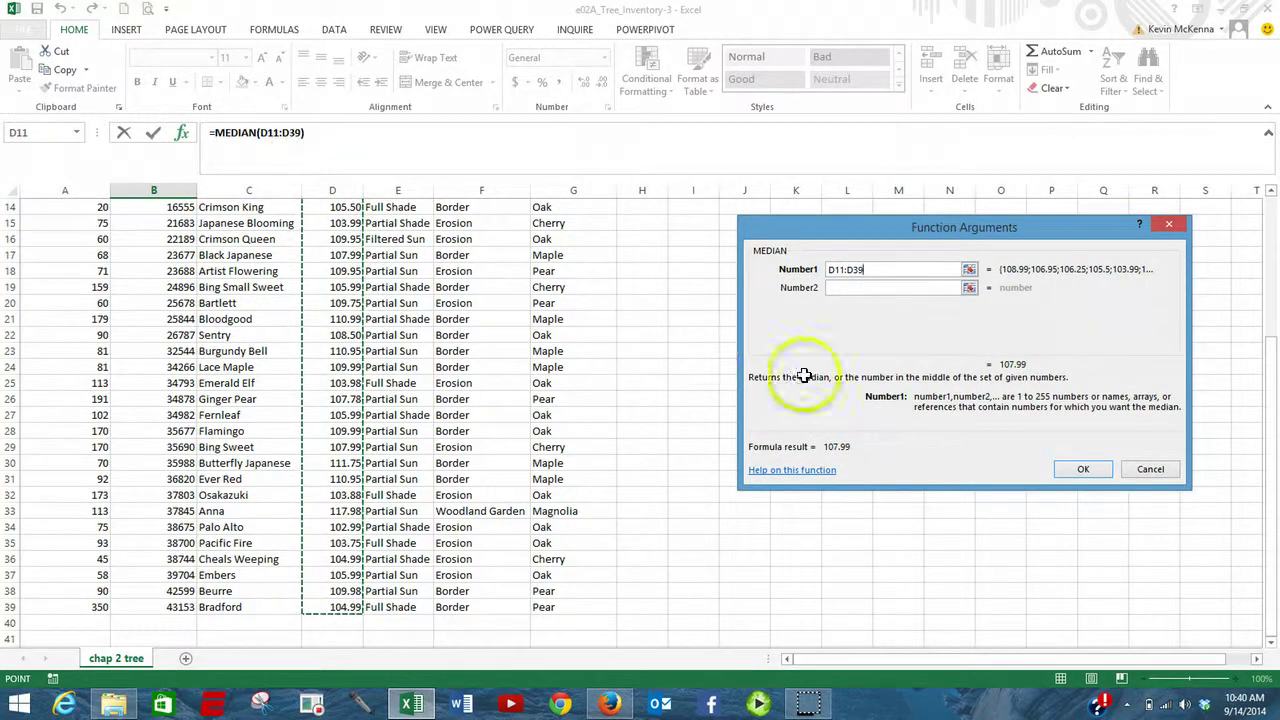
click(1083, 469)
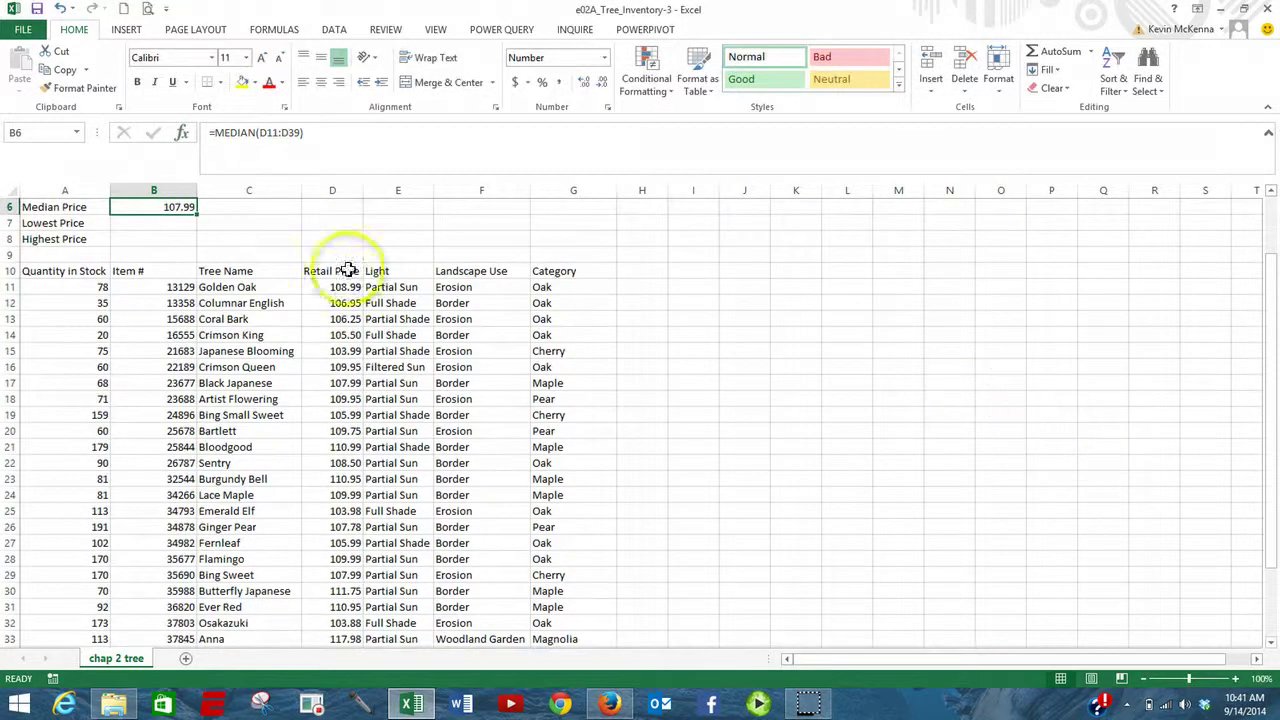
Calculate the Lowest Price in B7 with MIN over retail prices D11:D39, and reopen the formula to check its range
click(180, 225)
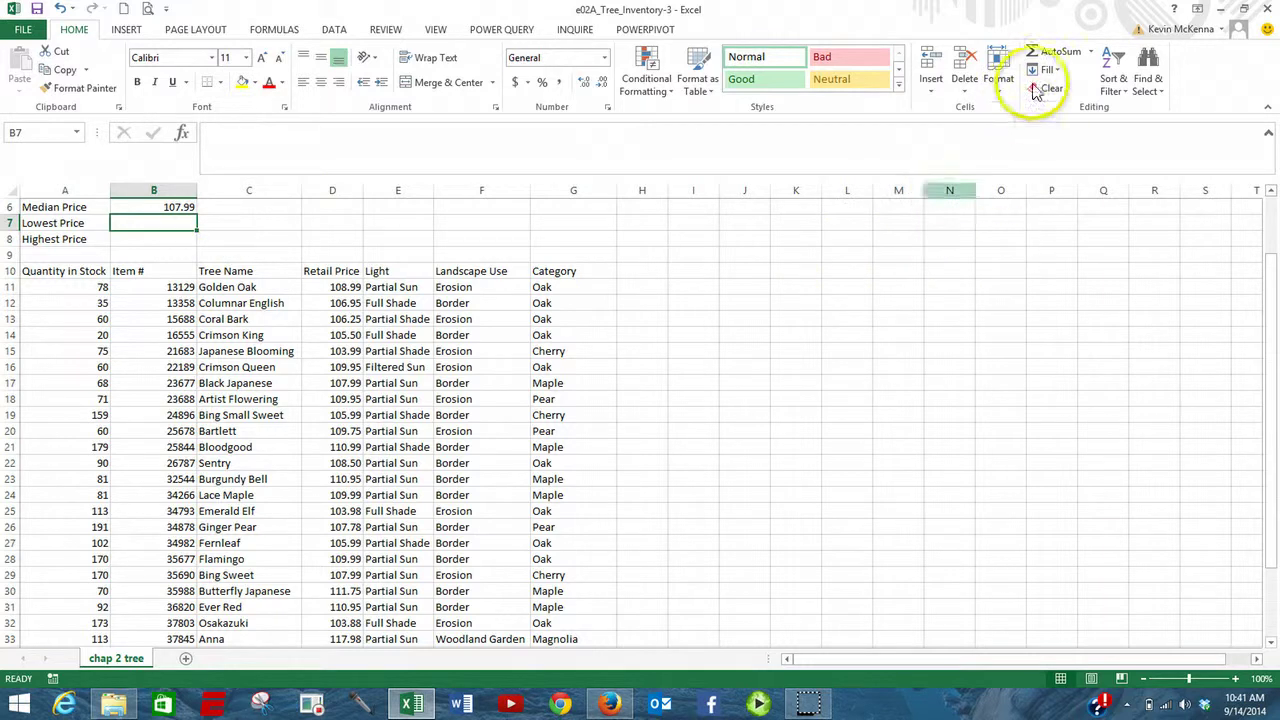
click(1093, 52)
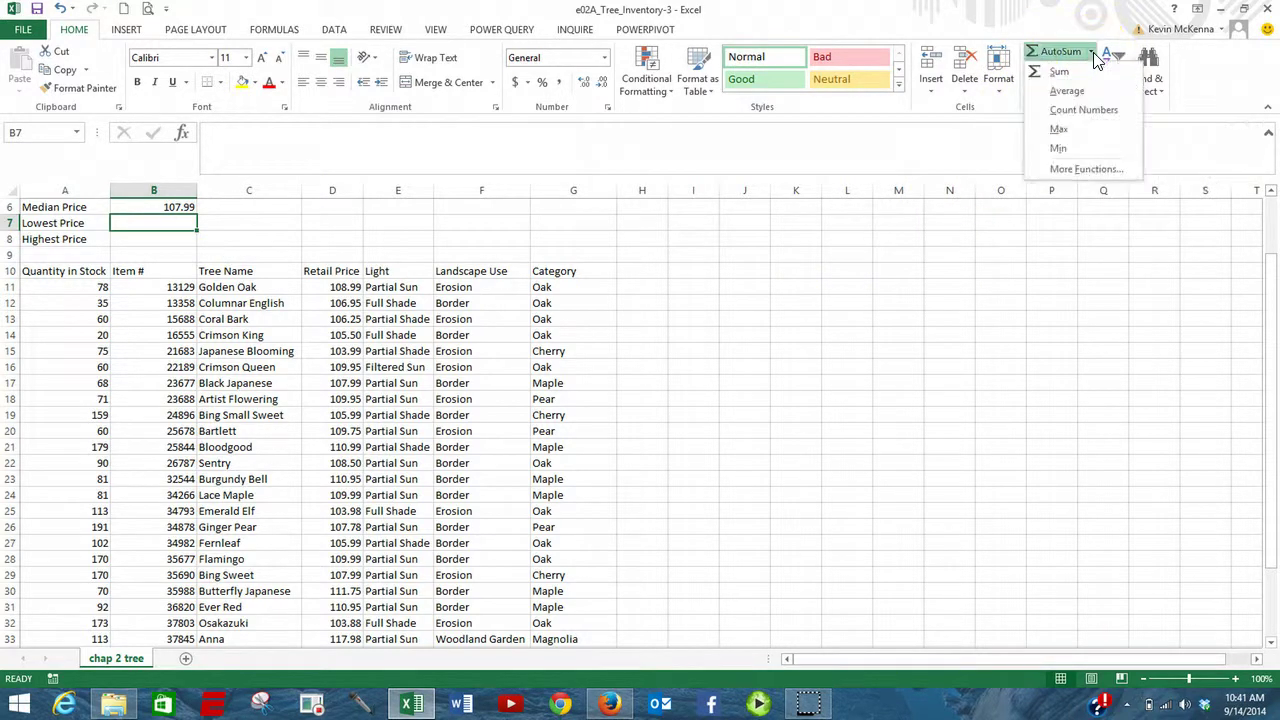
click(1081, 152)
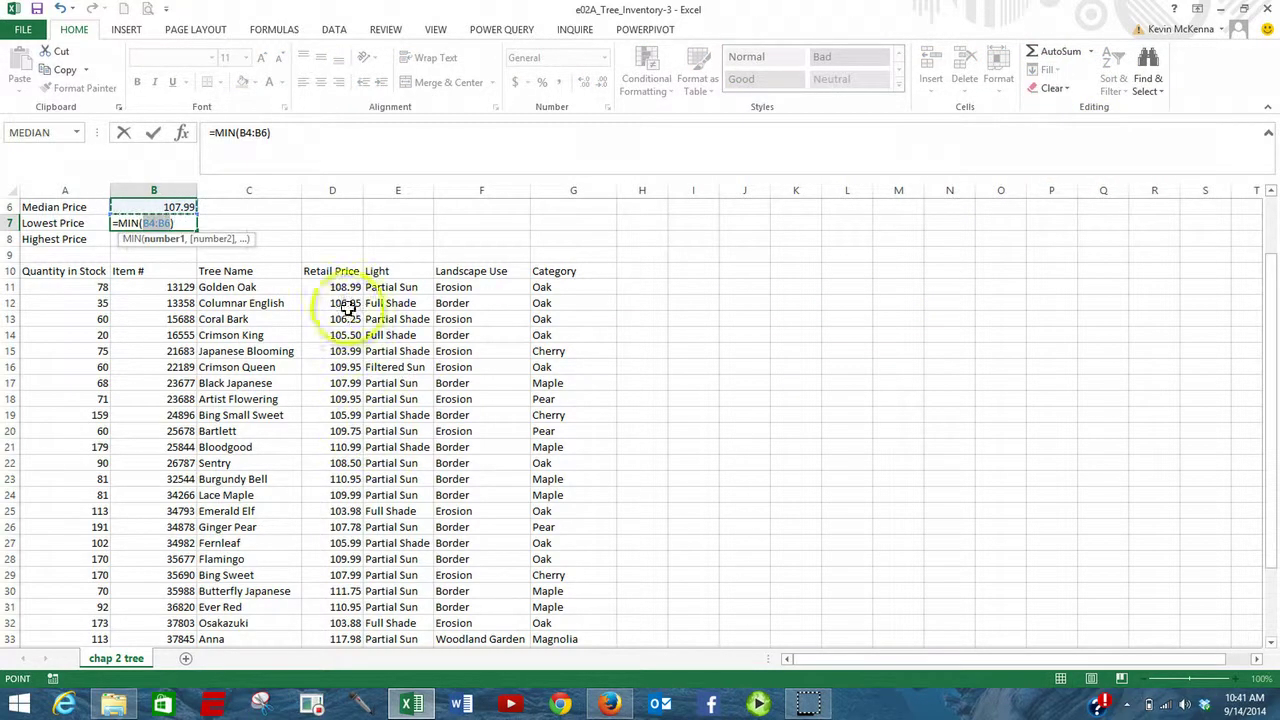
drag(338, 287, 343, 594)
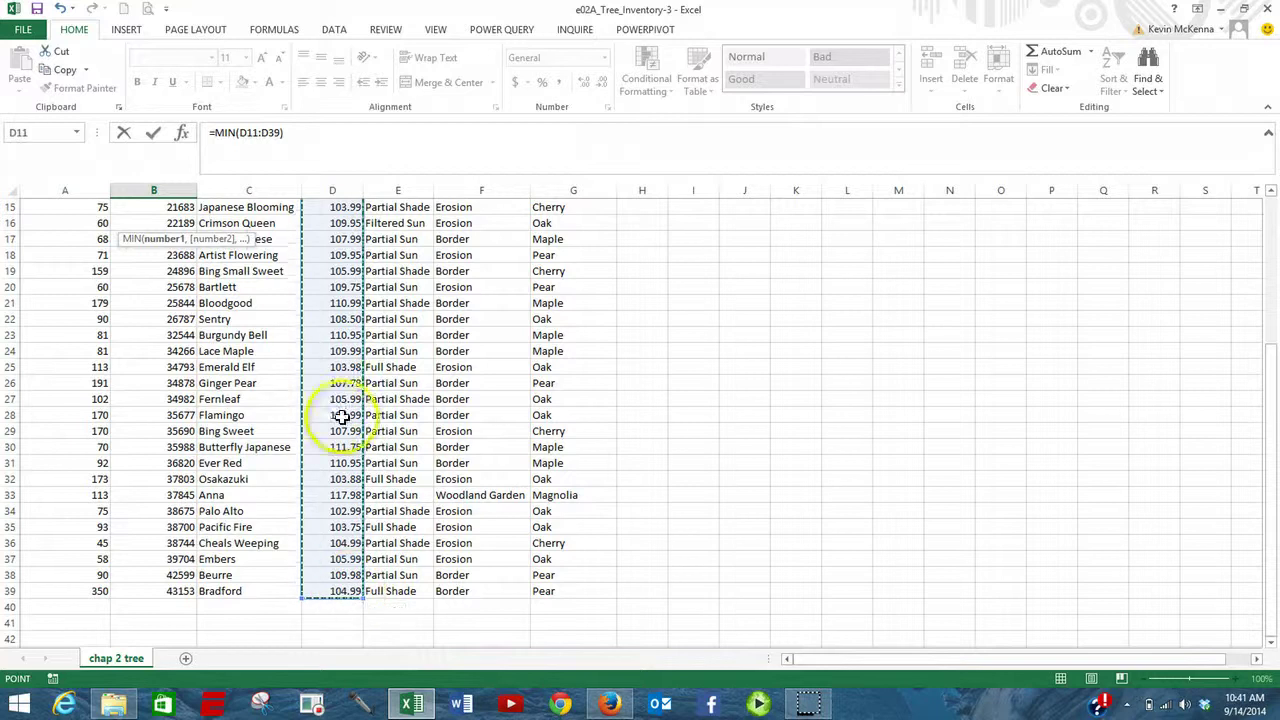
click(153, 132)
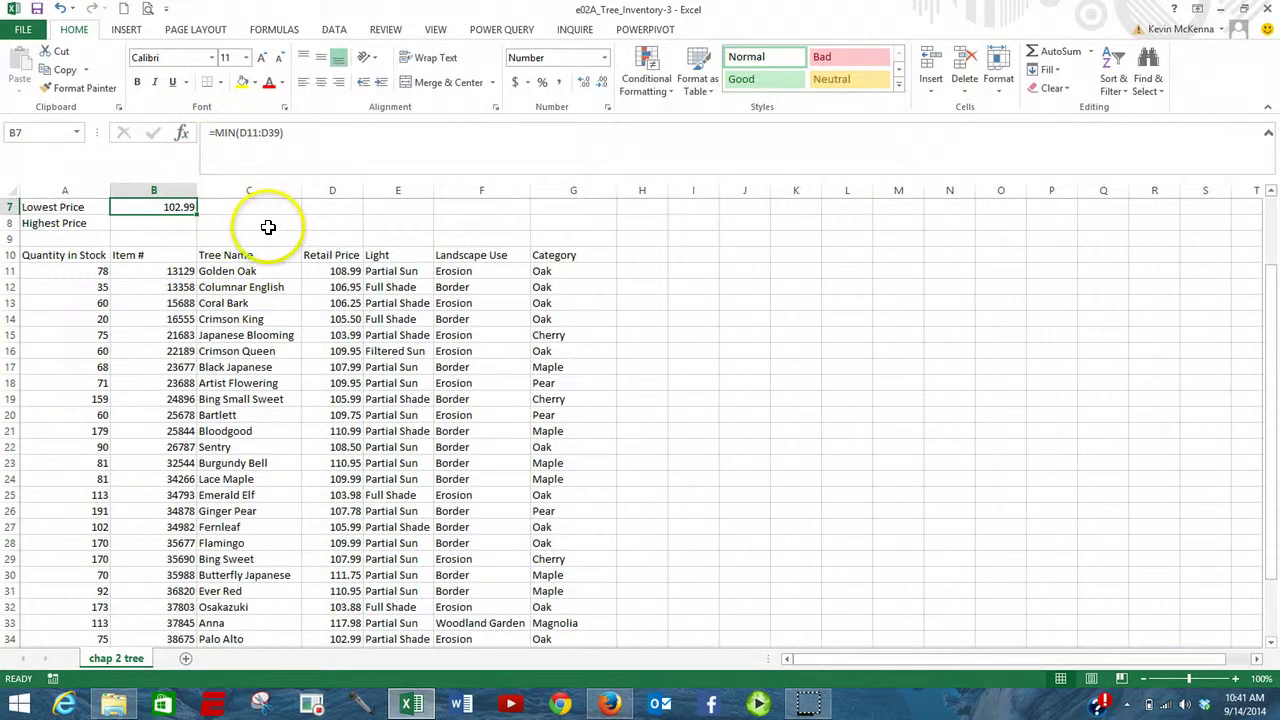
double_click(166, 208)
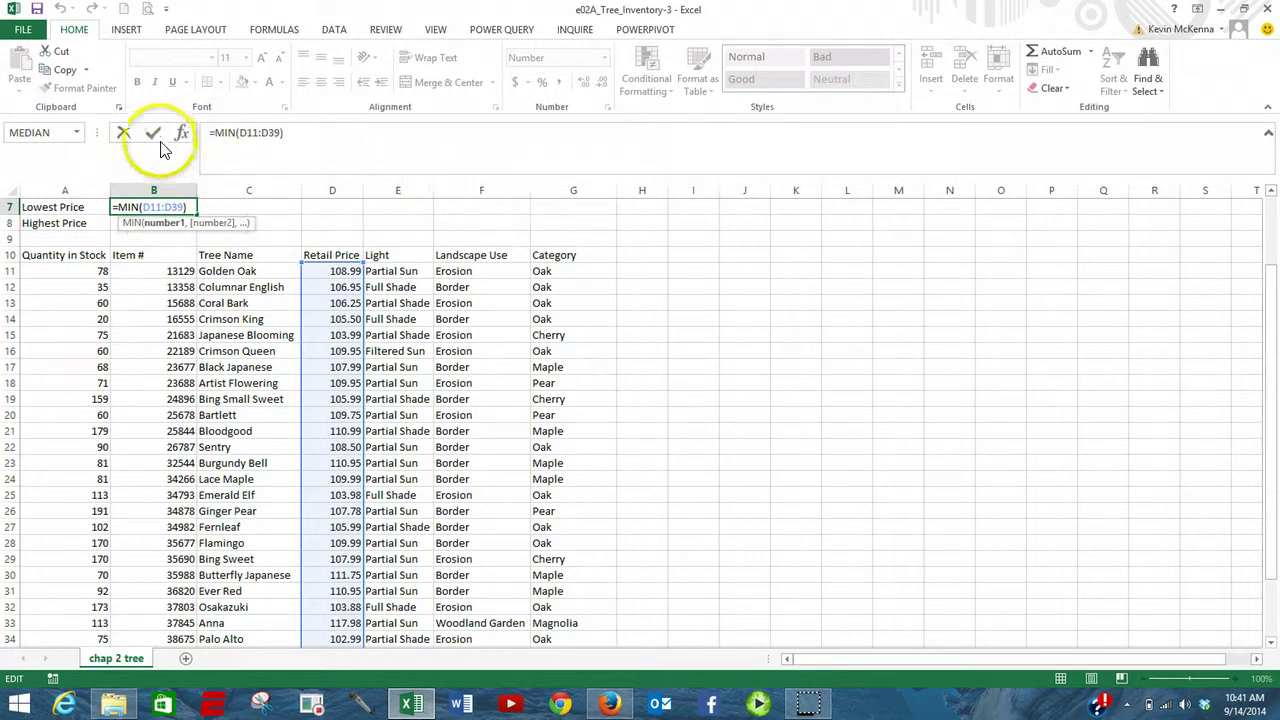
click(155, 136)
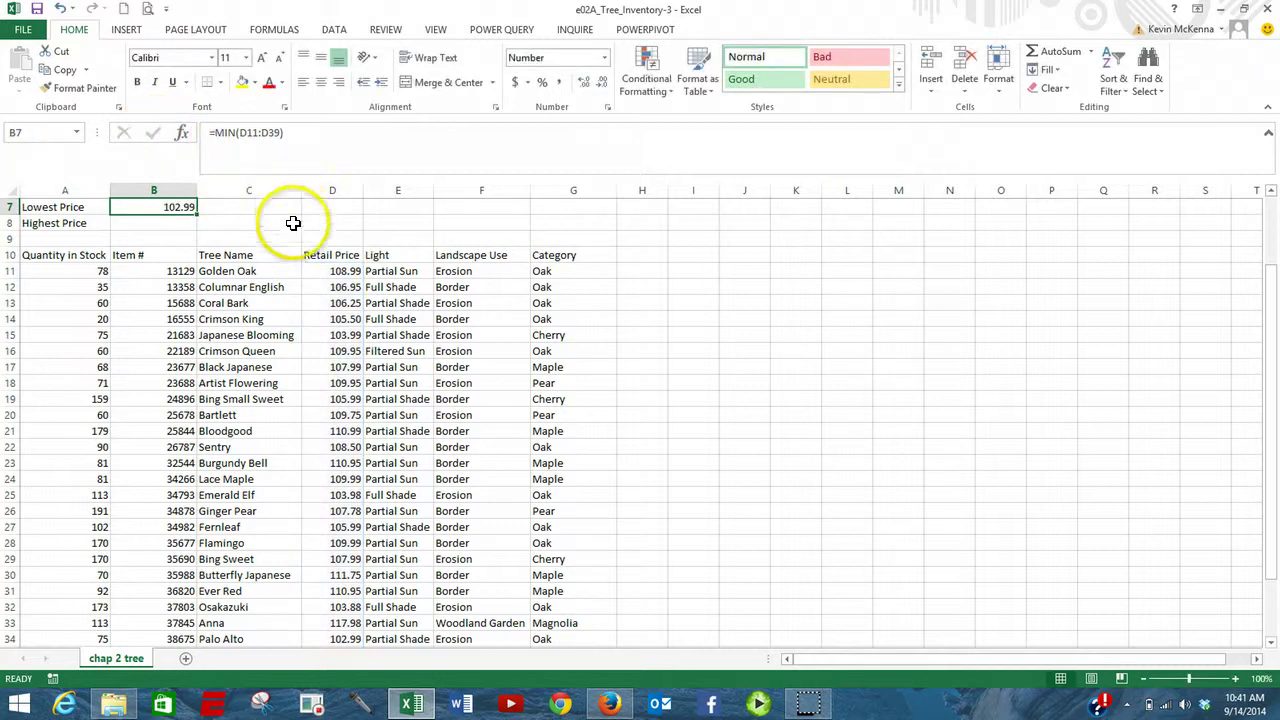
Calculate the Highest Price in B8 with MAX over retail prices D11:D39
click(174, 226)
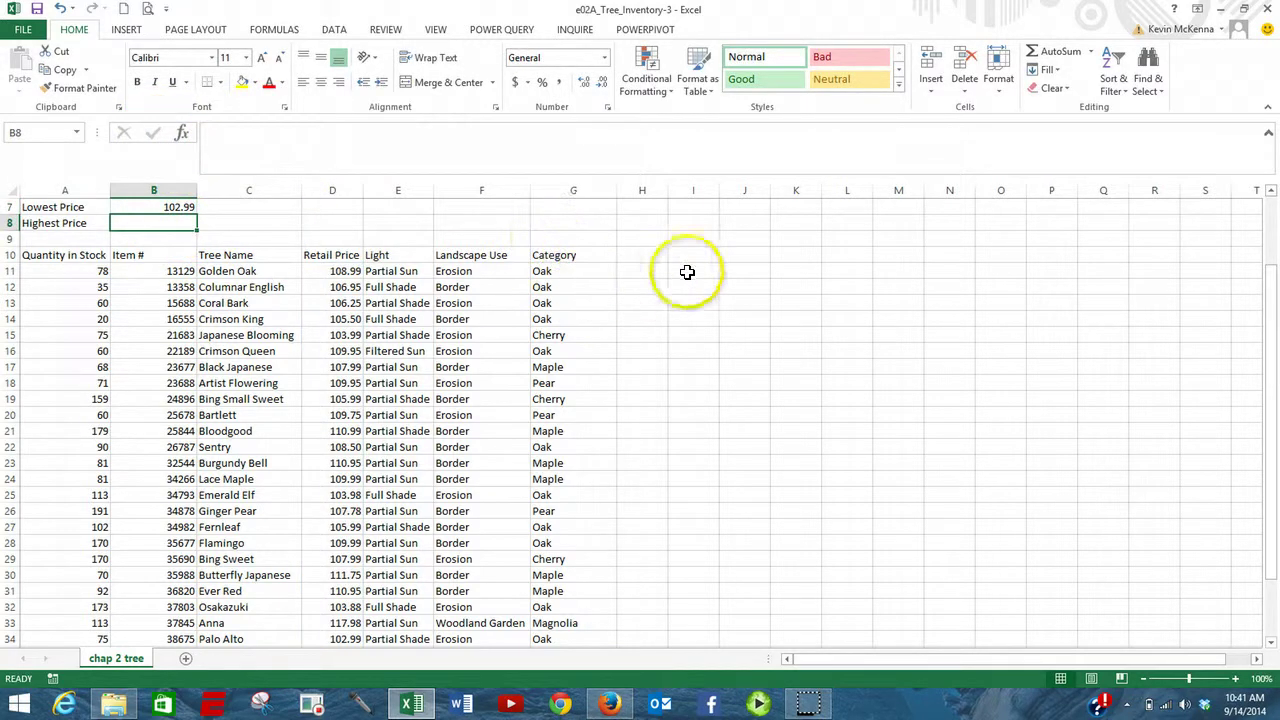
click(1092, 53)
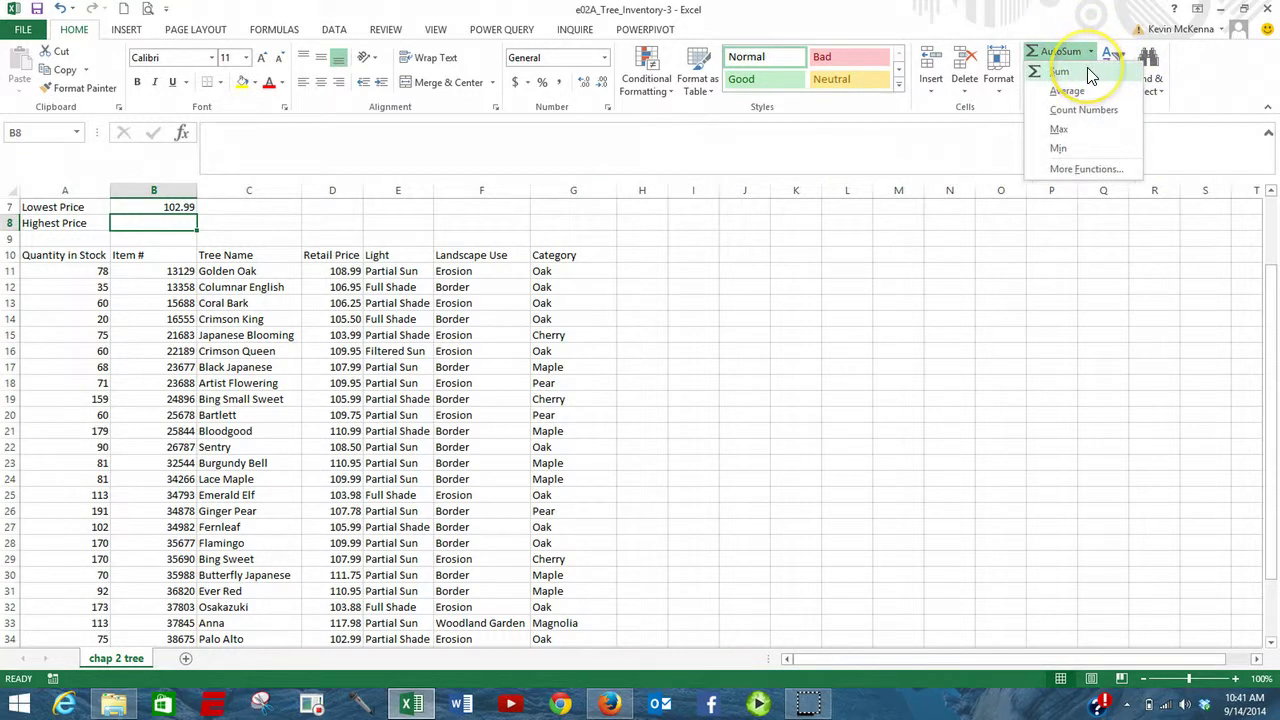
click(1073, 140)
click(1070, 136)
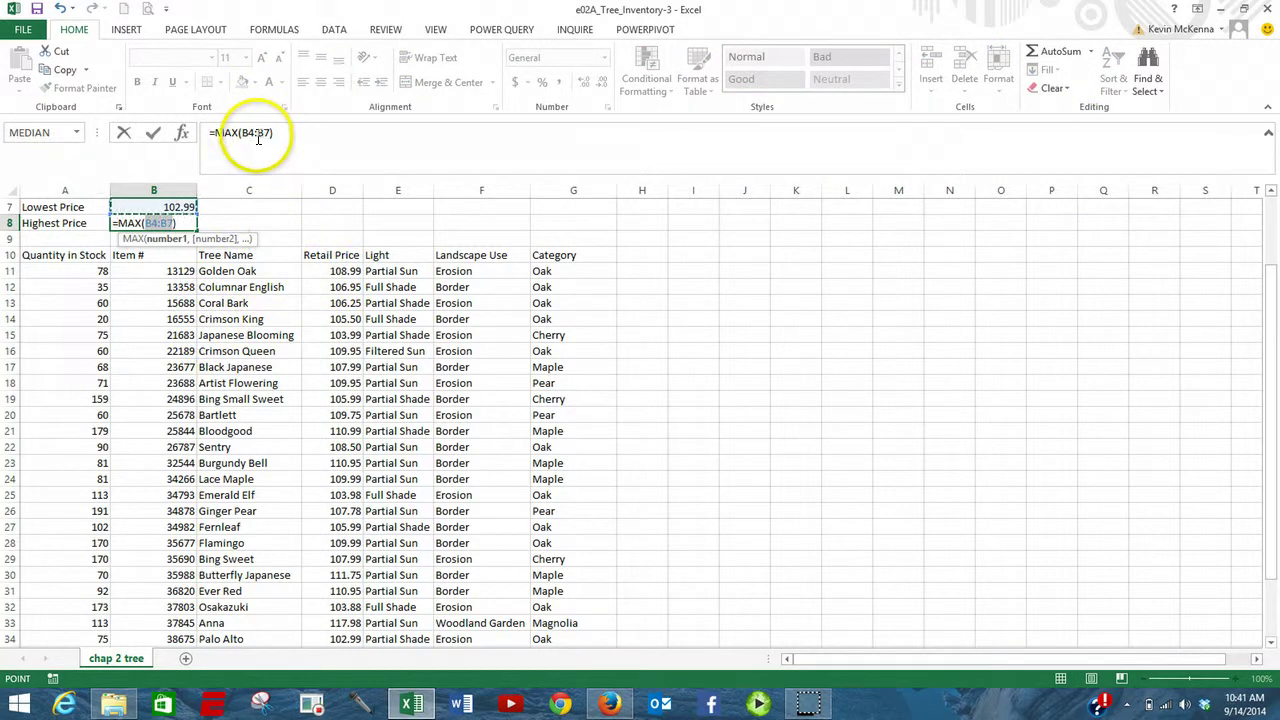
click(336, 271)
drag(336, 271, 337, 593)
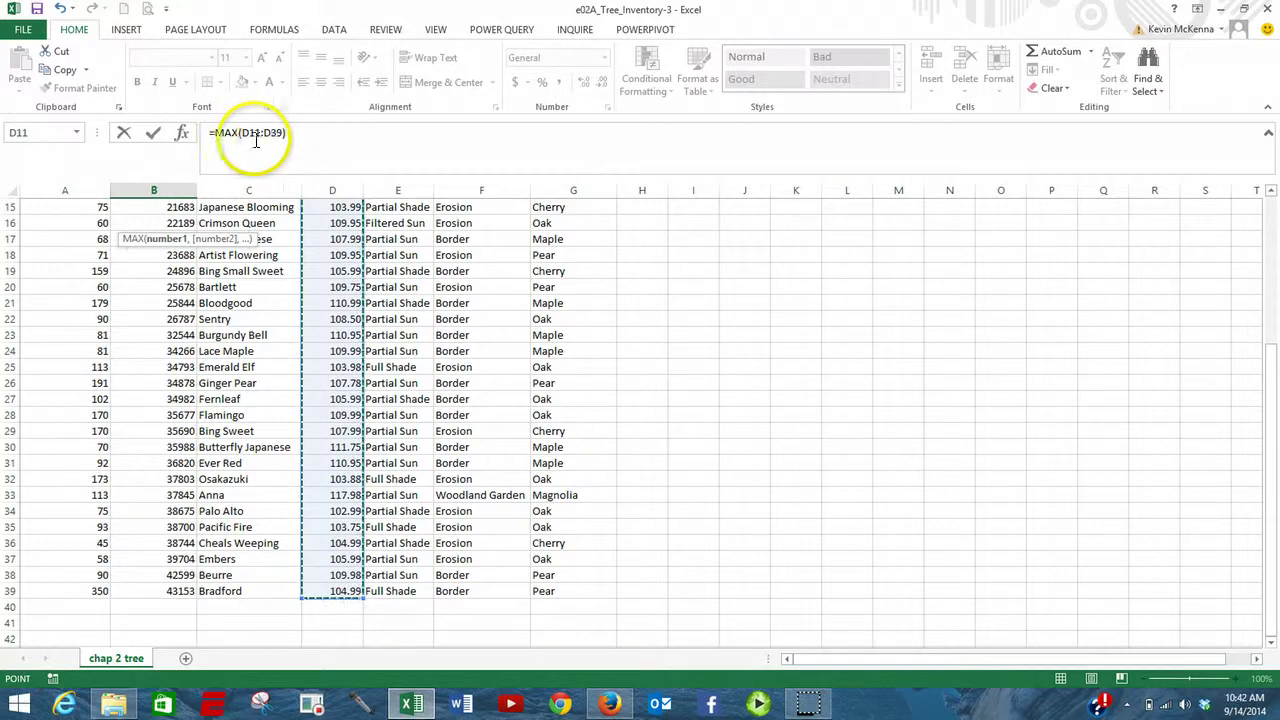
text())
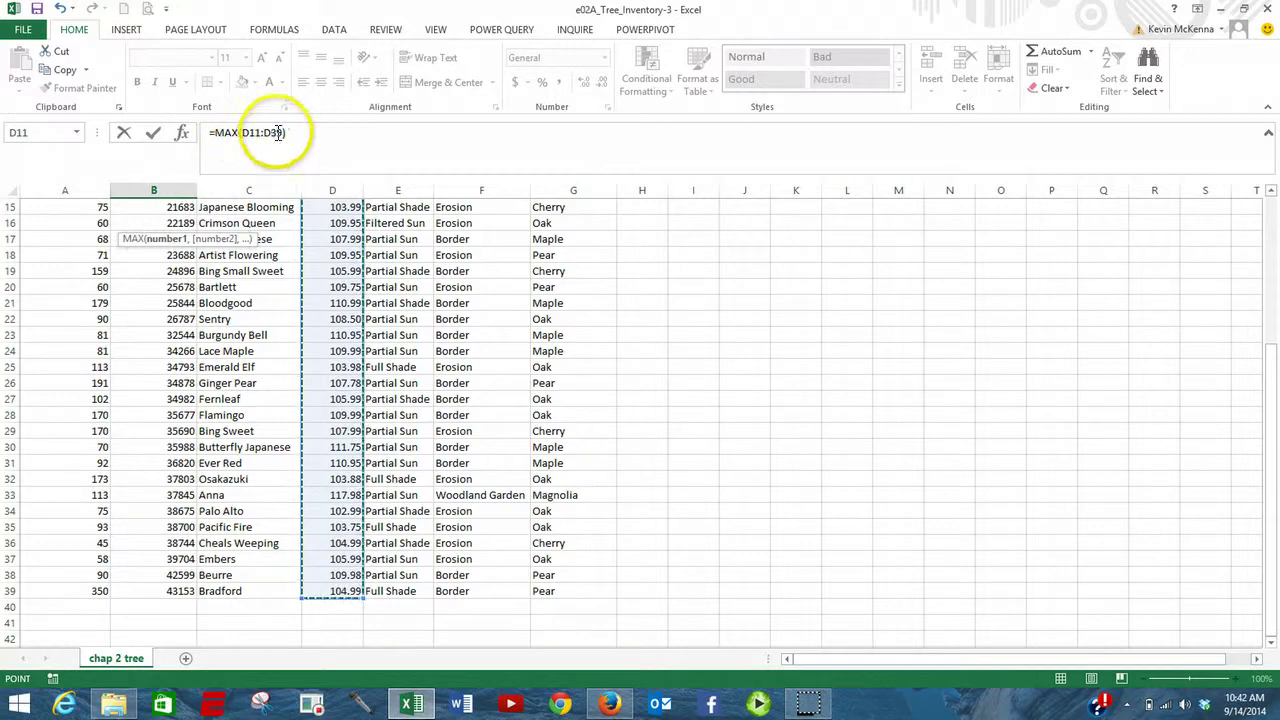
click(155, 138)
scroll(880, 376, up, 2)
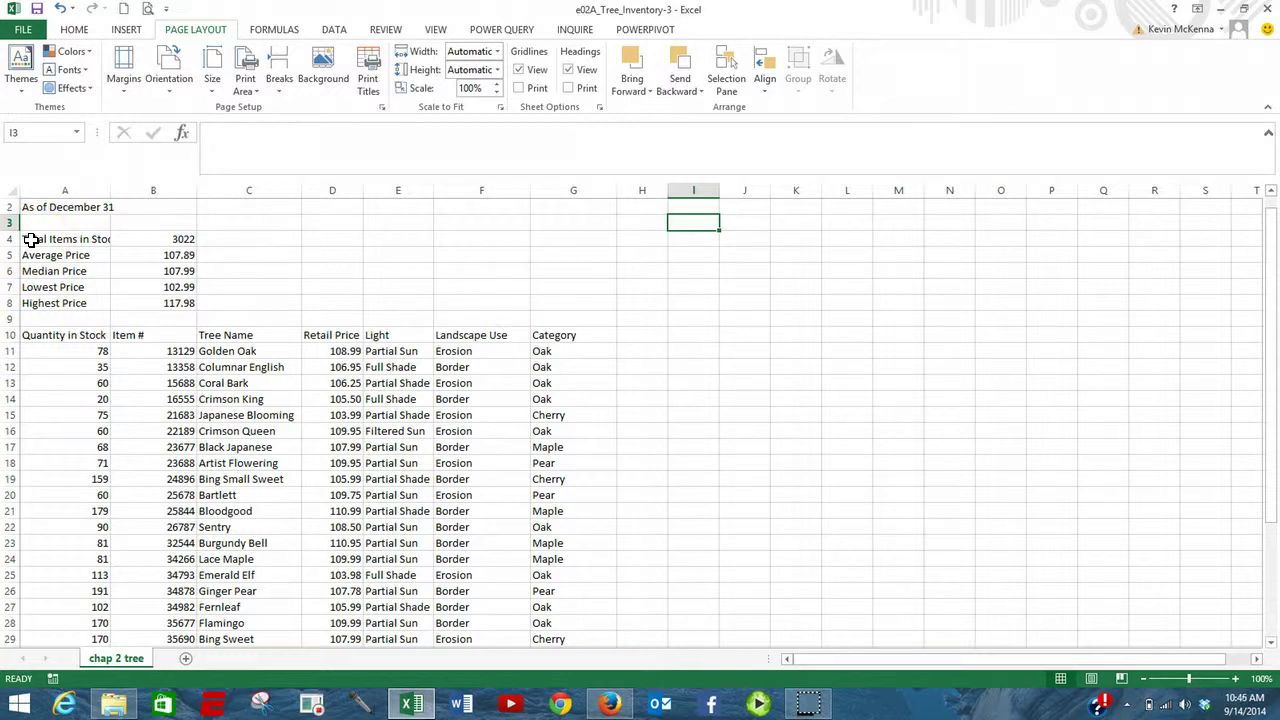
Move the statistics labels and results from A4:B8 to D4:E8
click(32, 240)
drag(50, 241, 158, 302)
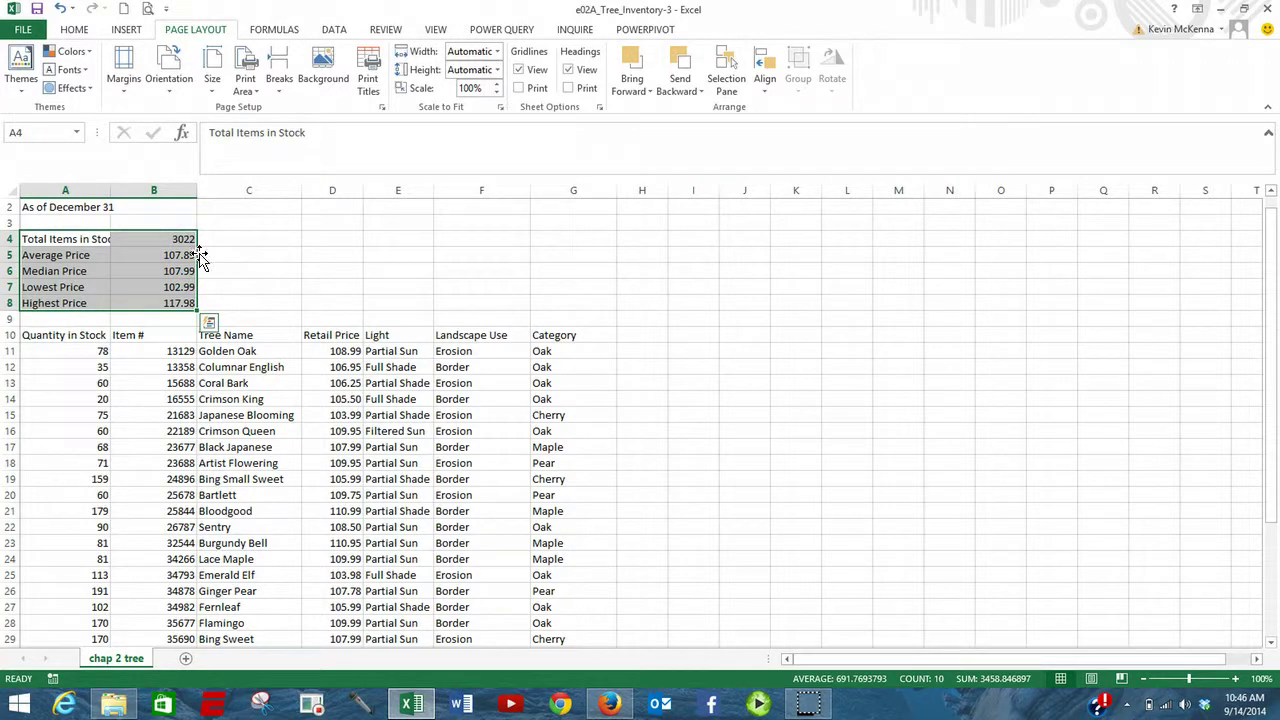
drag(199, 254, 407, 258)
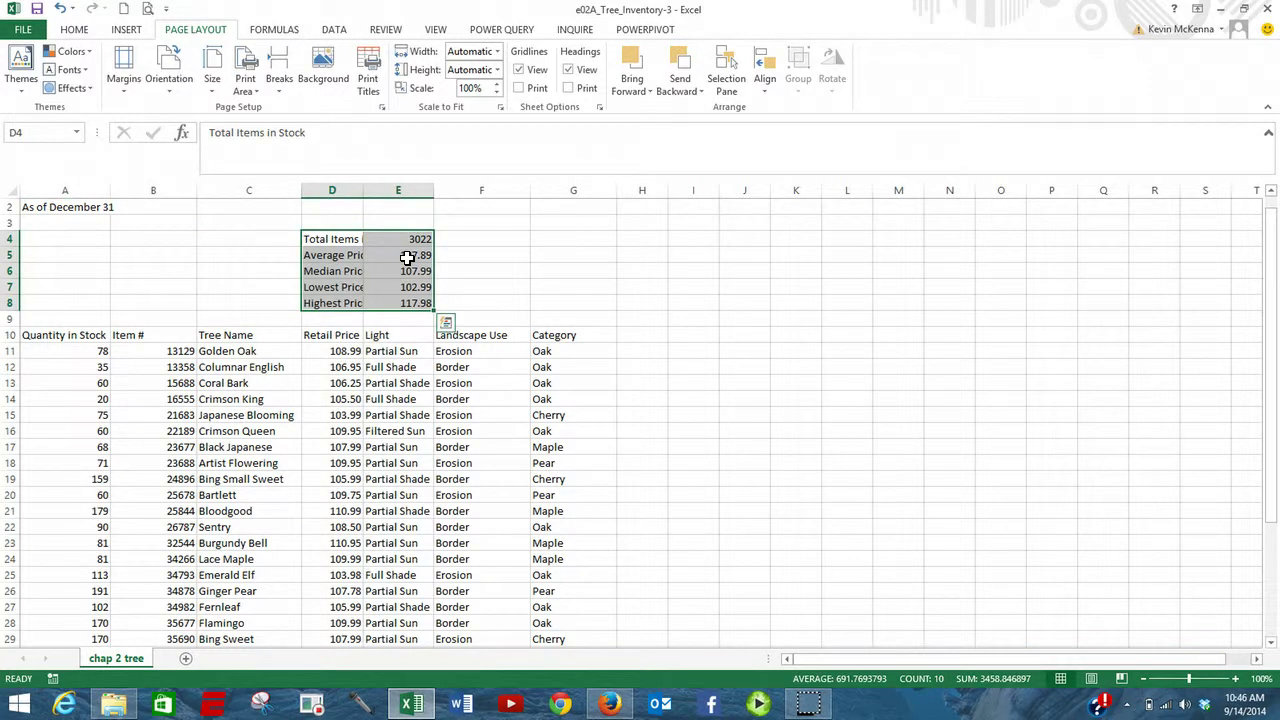
key(alt)
key(p)
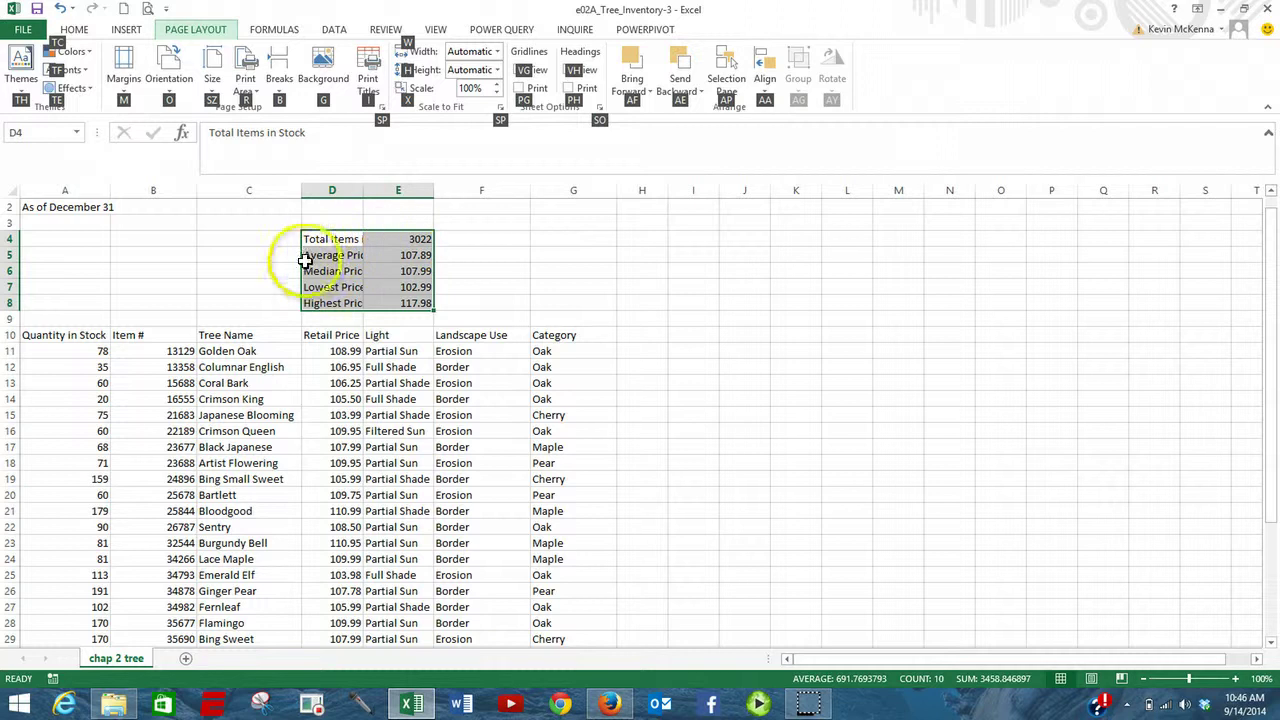
Enter the label Tree Statistics in C6, beside the moved statistics block
click(221, 271)
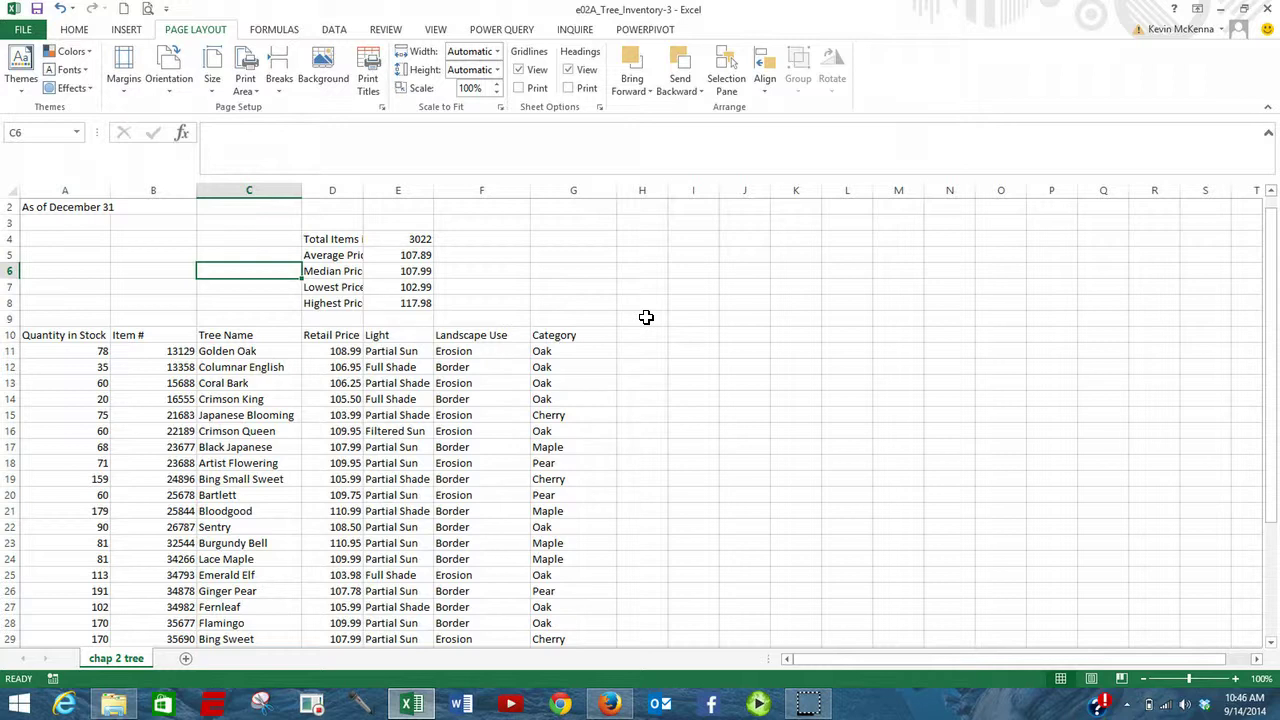
text(Tree Statistics)
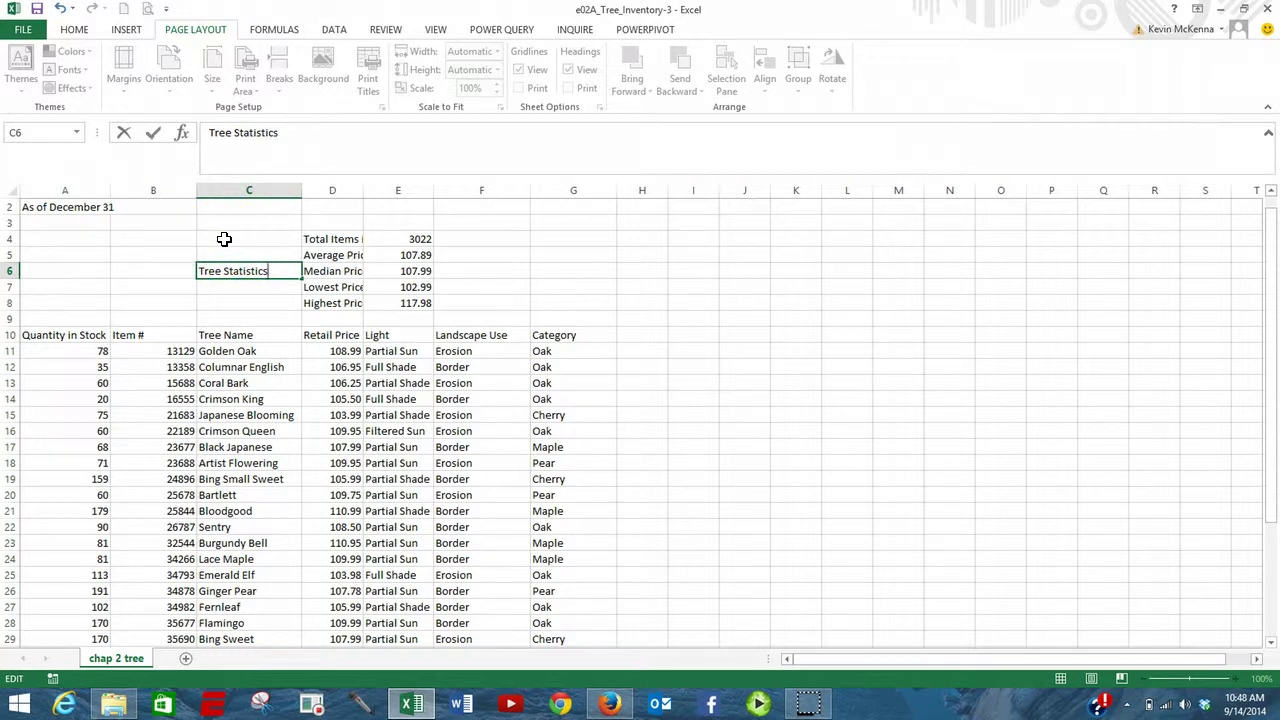
click(224, 239)
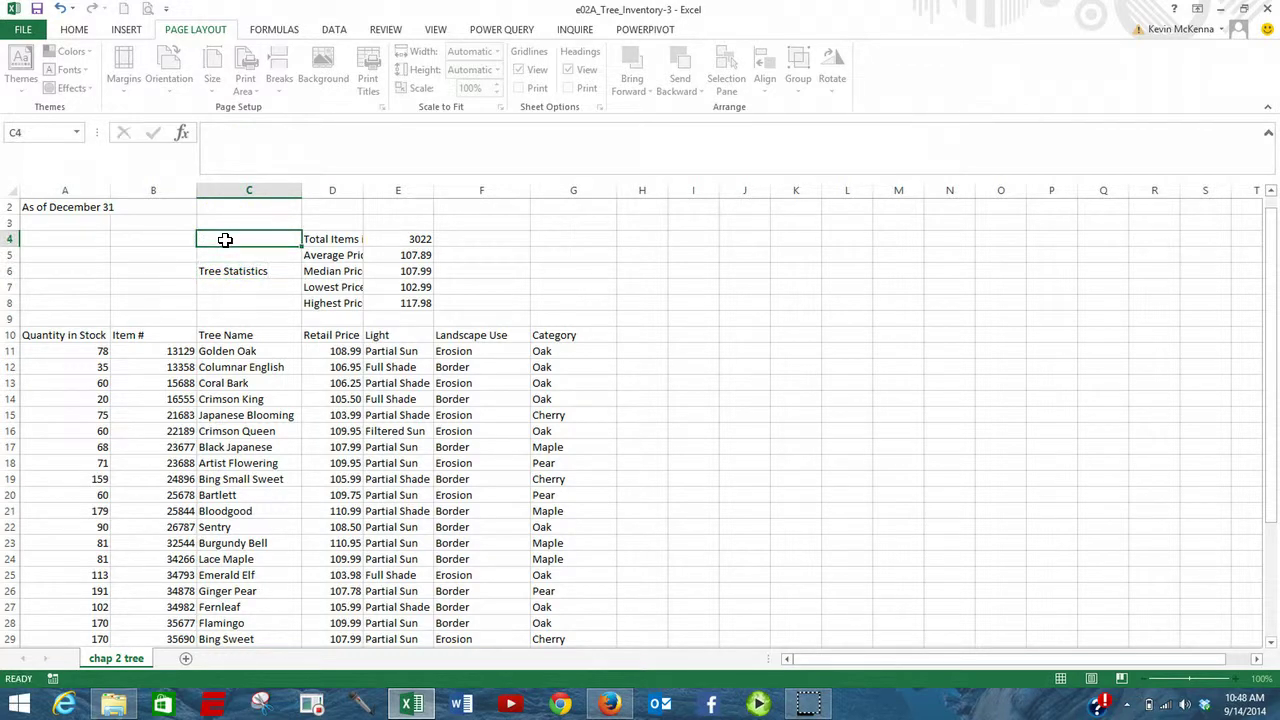
Merge cells C4:C8 and rotate the Tree Statistics text to 30 degrees
drag(225, 240, 222, 294)
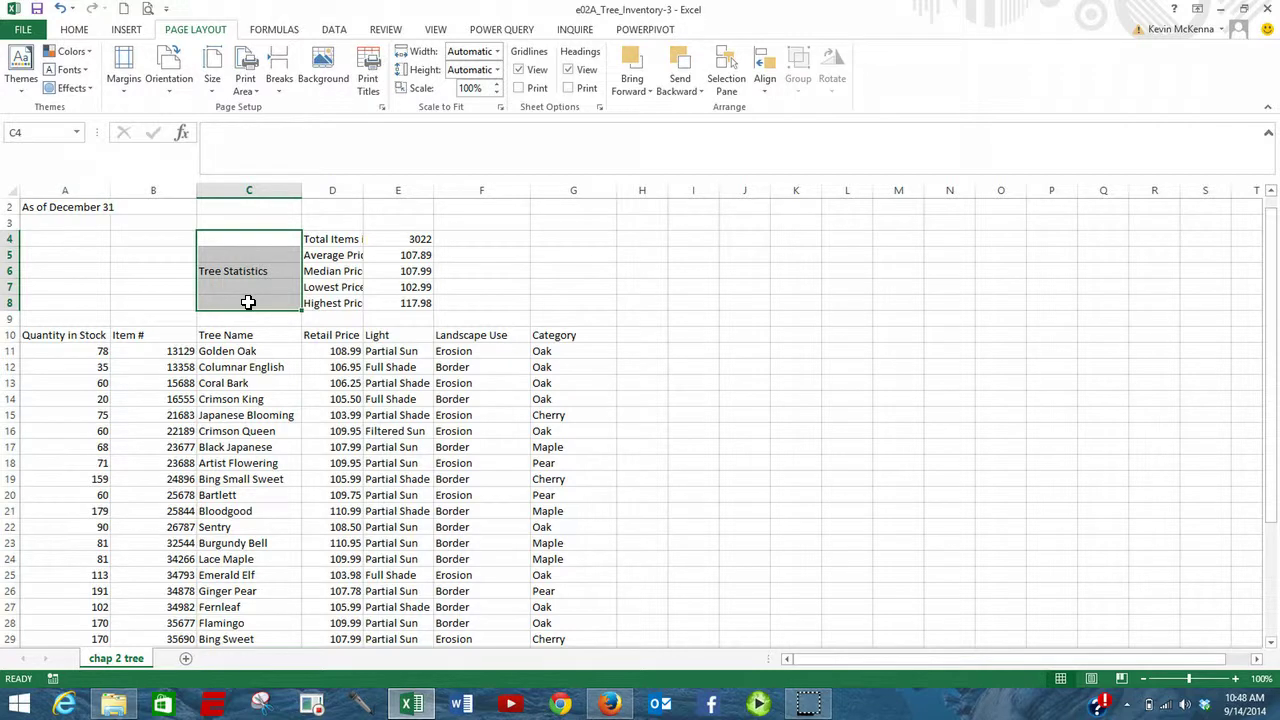
right_click(250, 306)
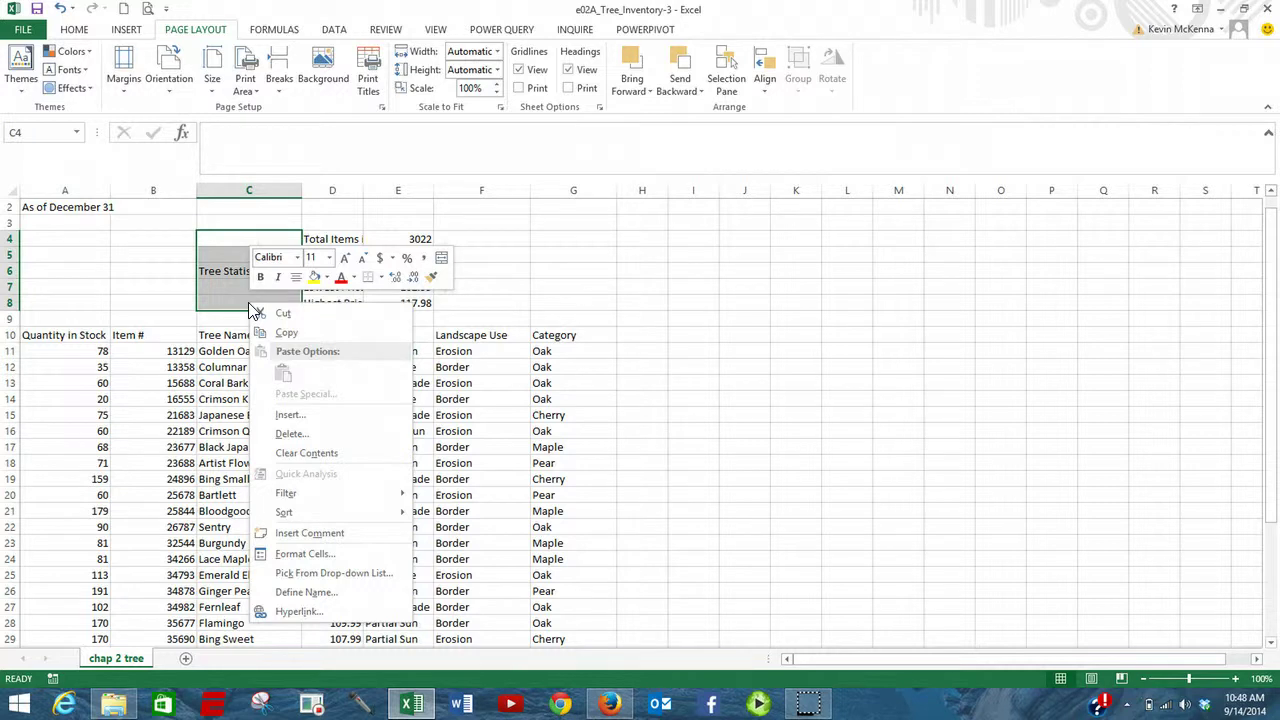
click(305, 555)
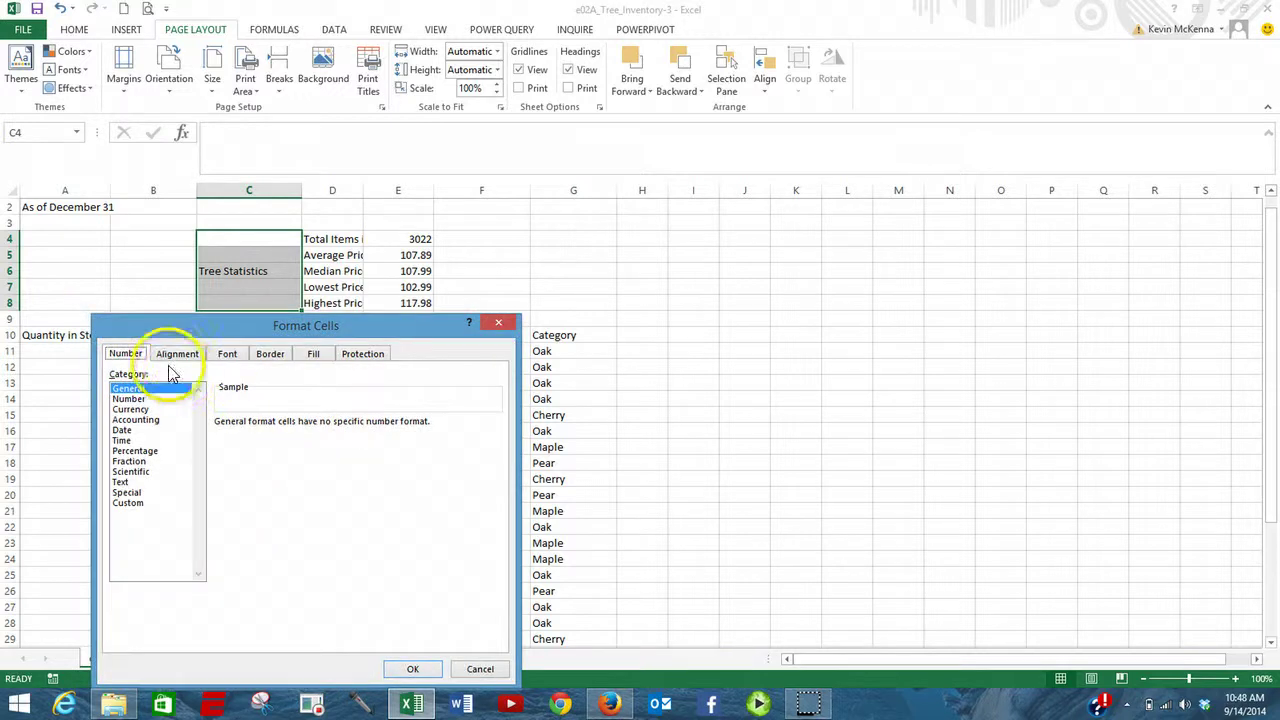
click(172, 356)
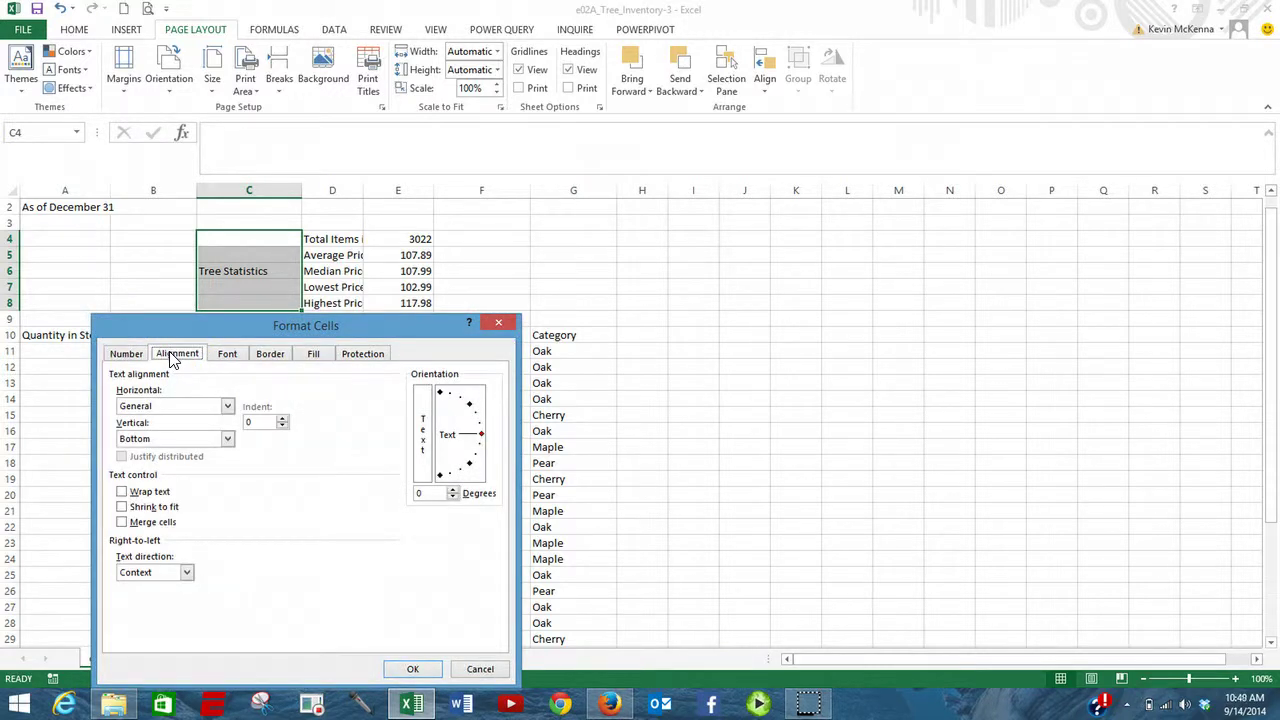
click(124, 524)
drag(430, 493, 409, 496)
text(30)
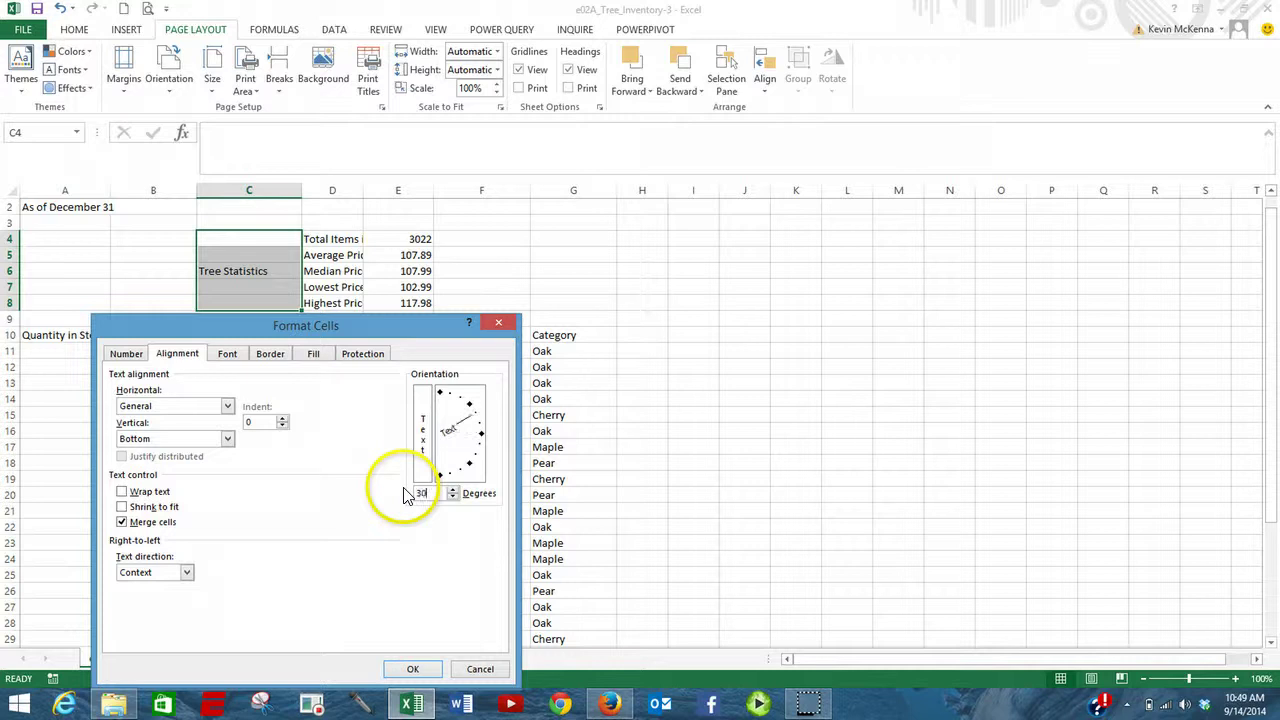
click(413, 669)
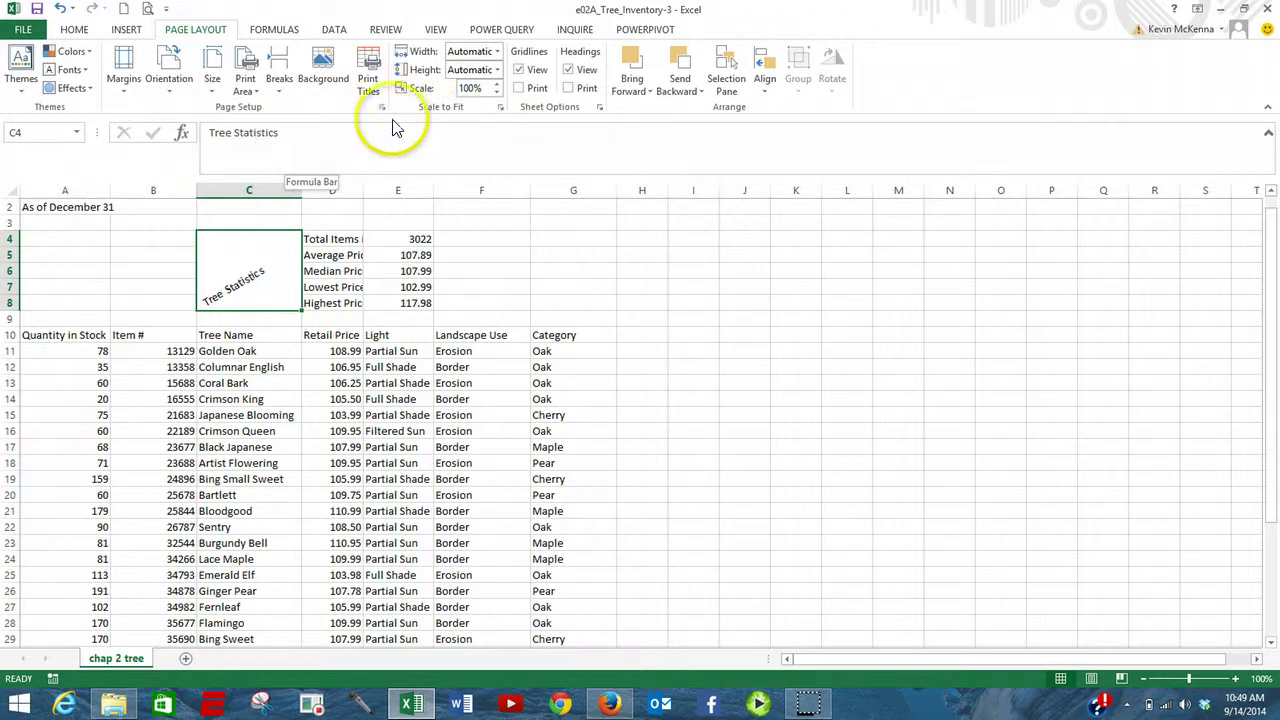
Format the merged Tree Statistics label as bold italic with font size 14
click(75, 33)
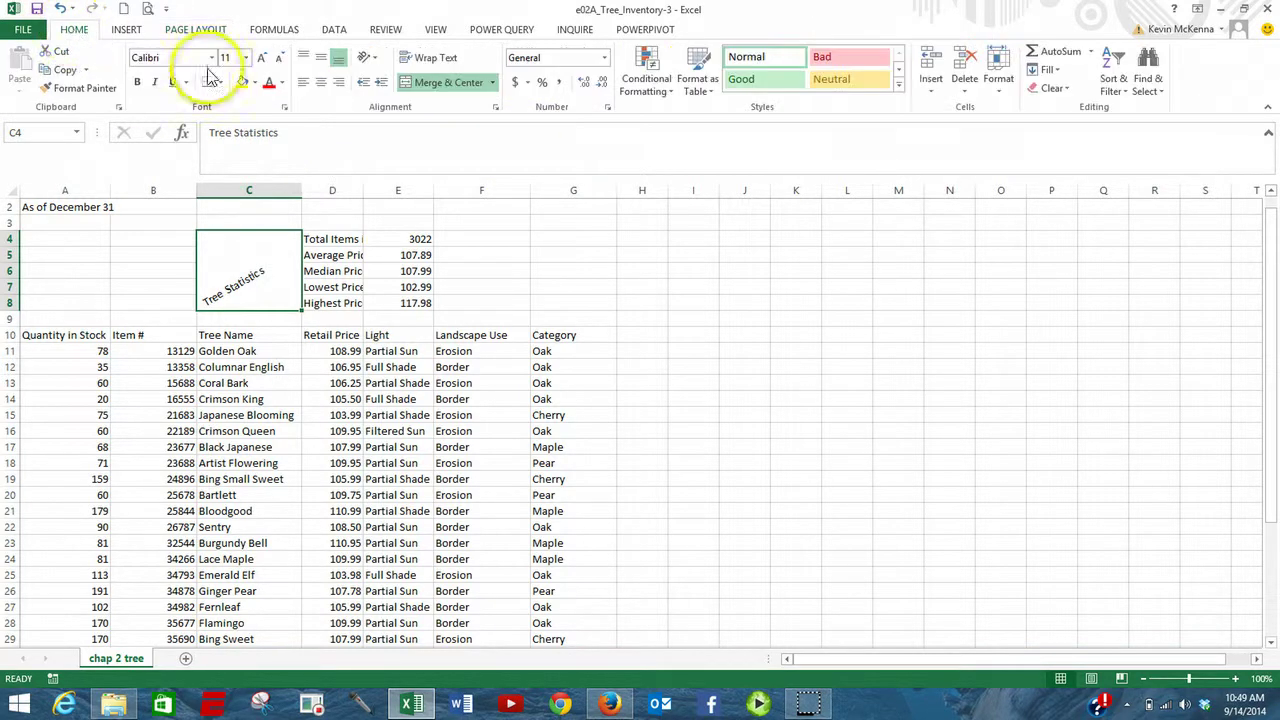
click(139, 84)
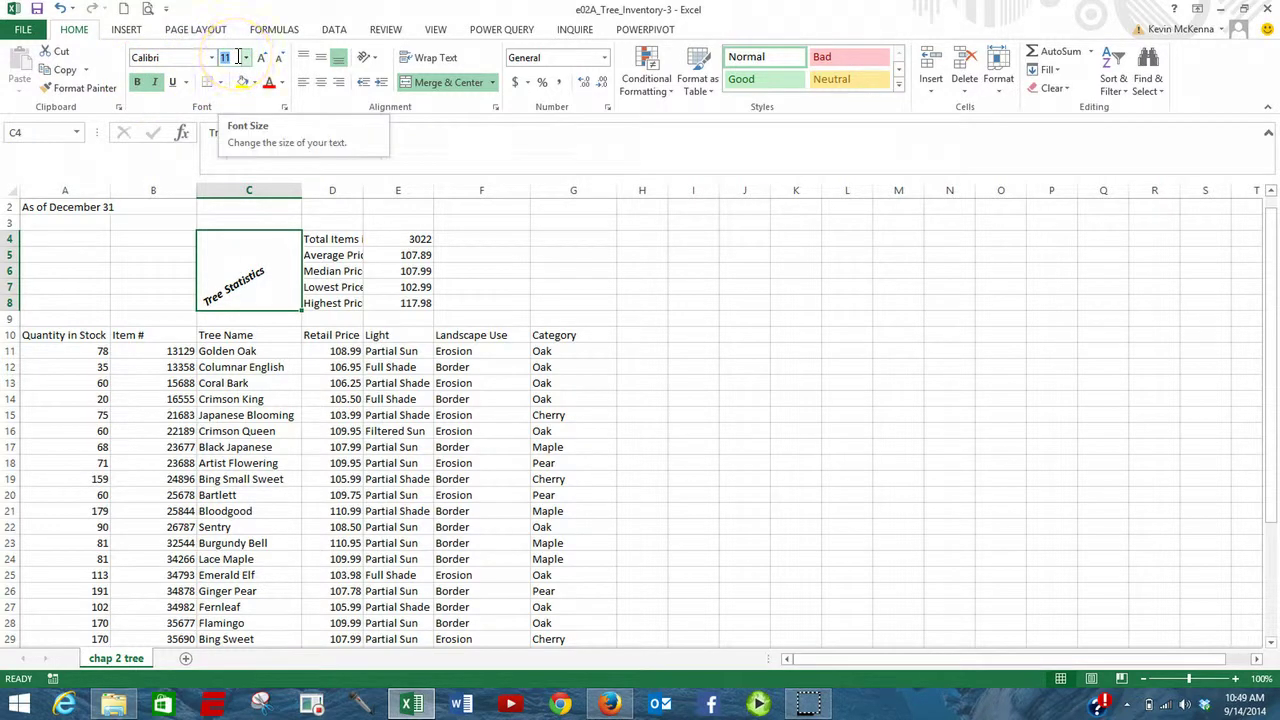
text(1)
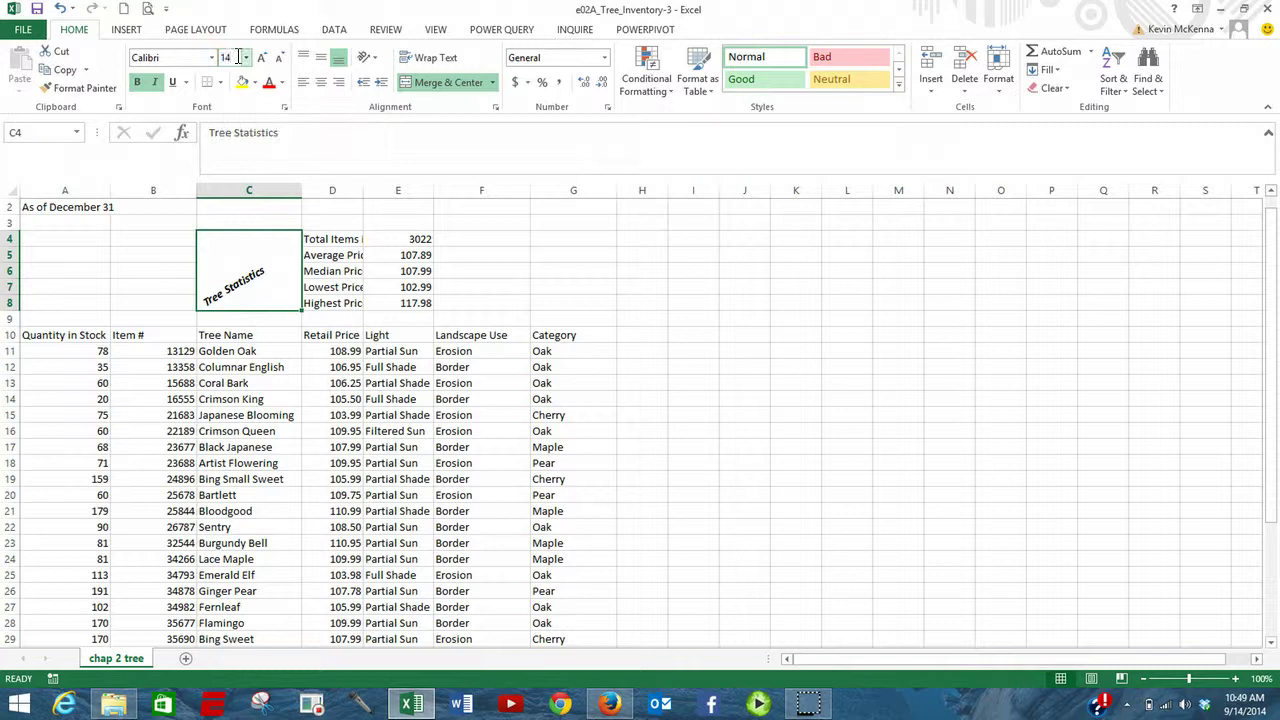
key(Return)
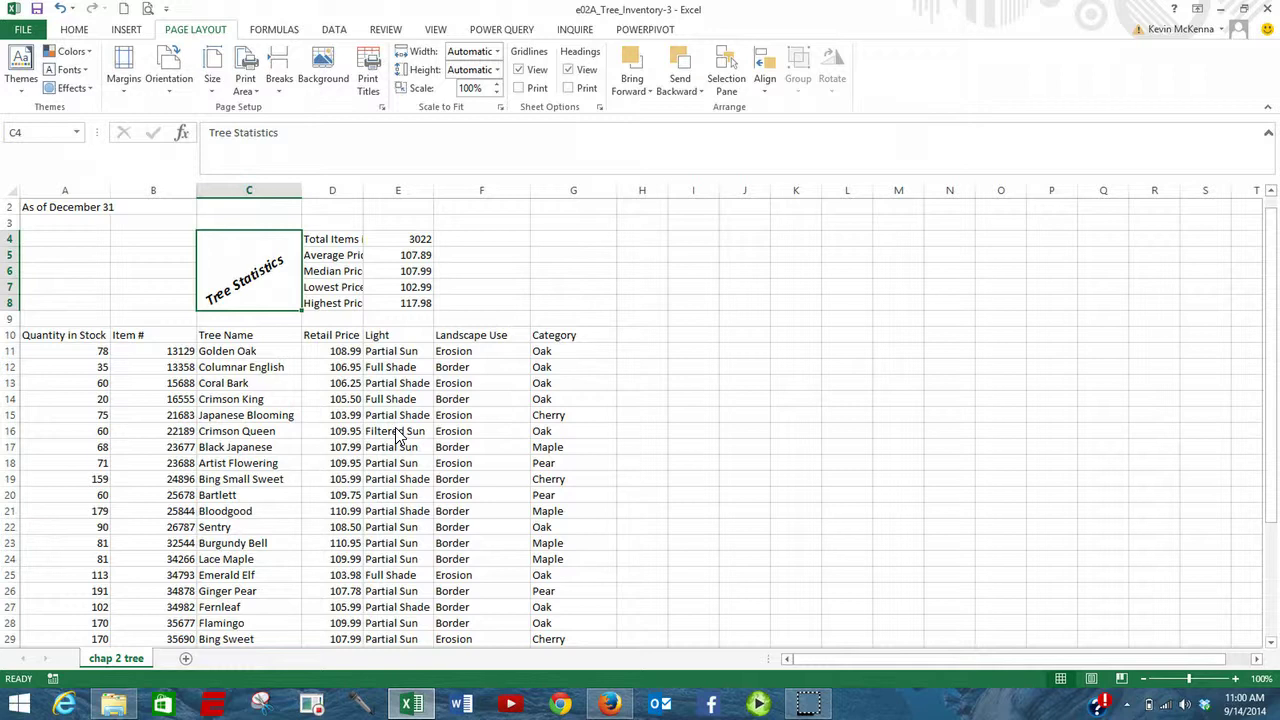
Apply the comma number style with no decimal places to the Total Items in Stock value in E4
click(420, 241)
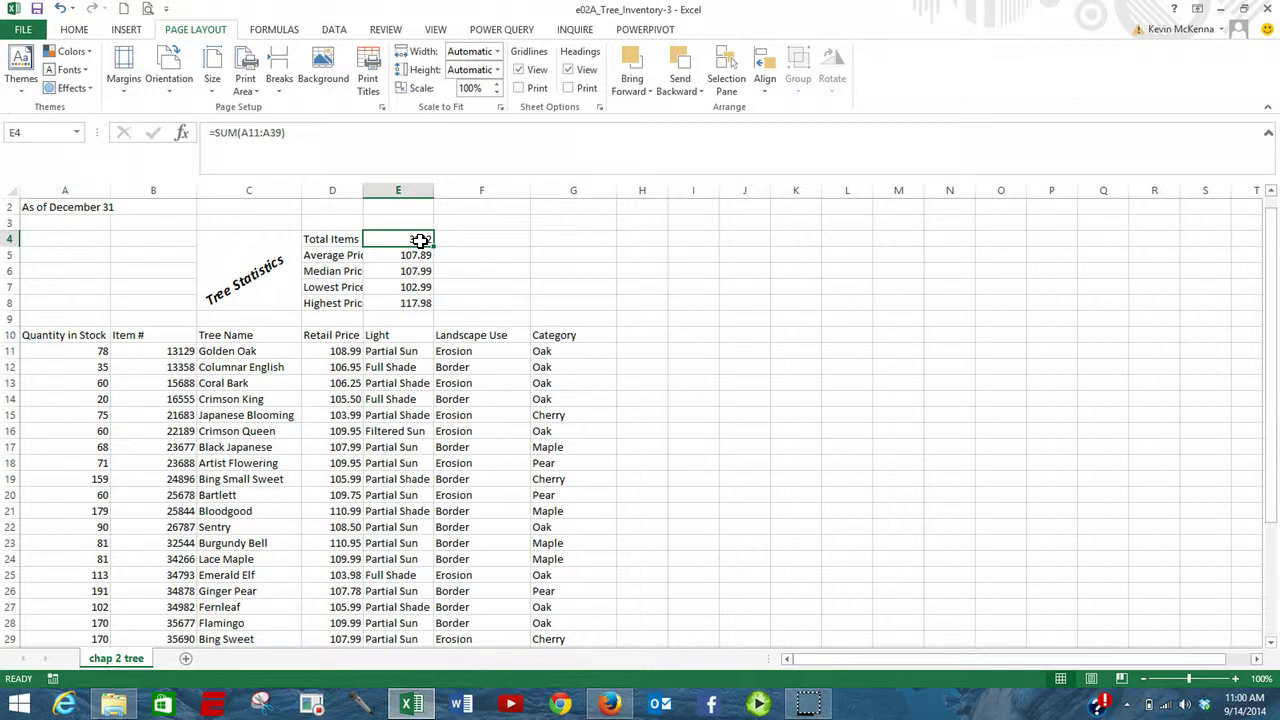
click(76, 32)
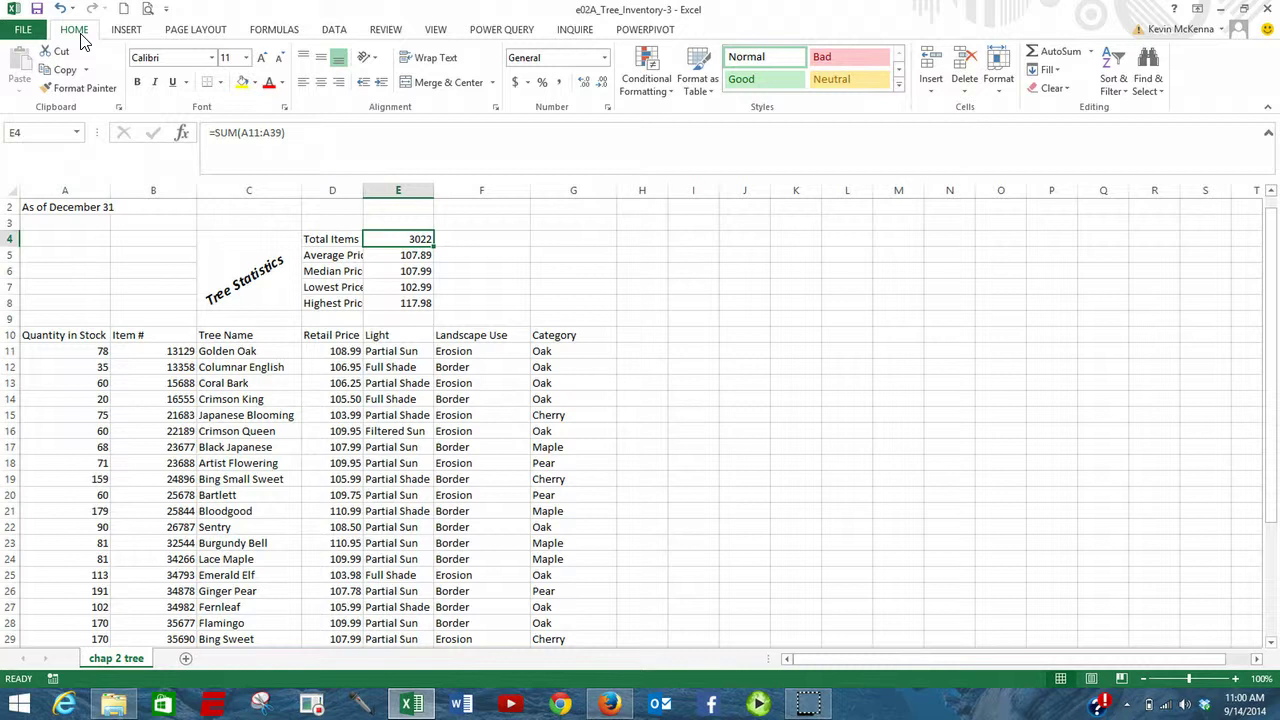
click(560, 82)
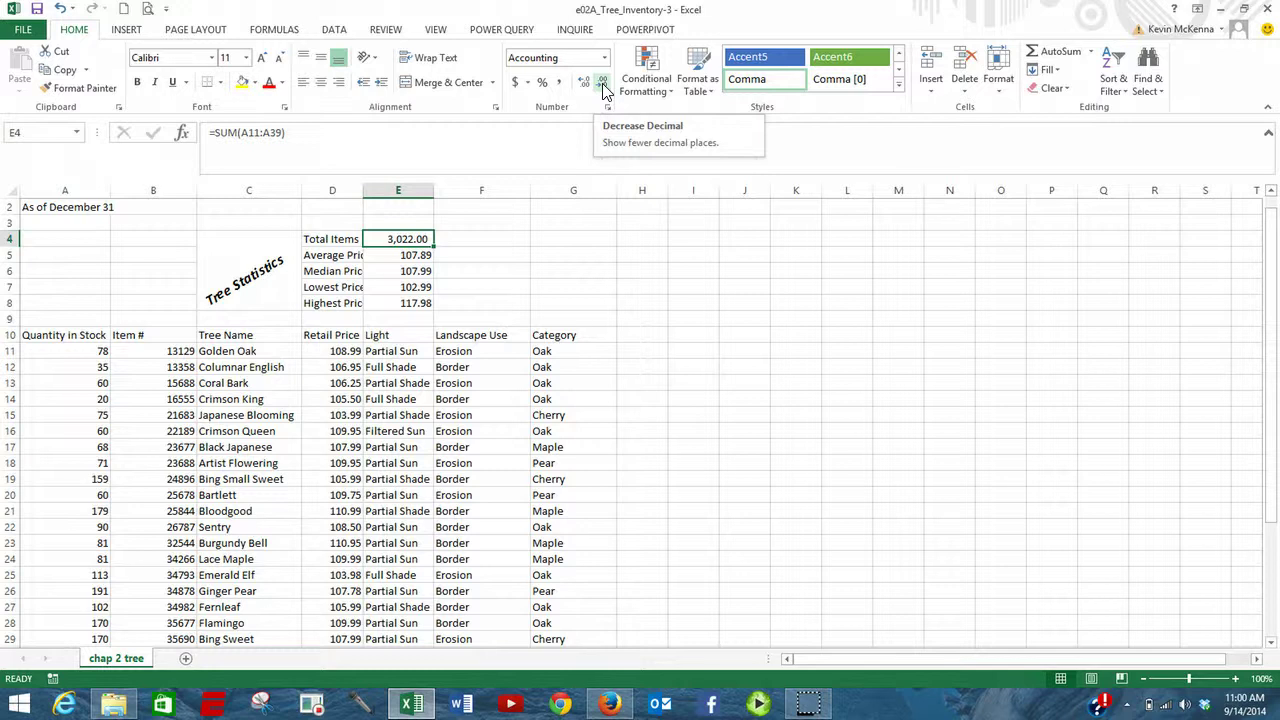
click(604, 88)
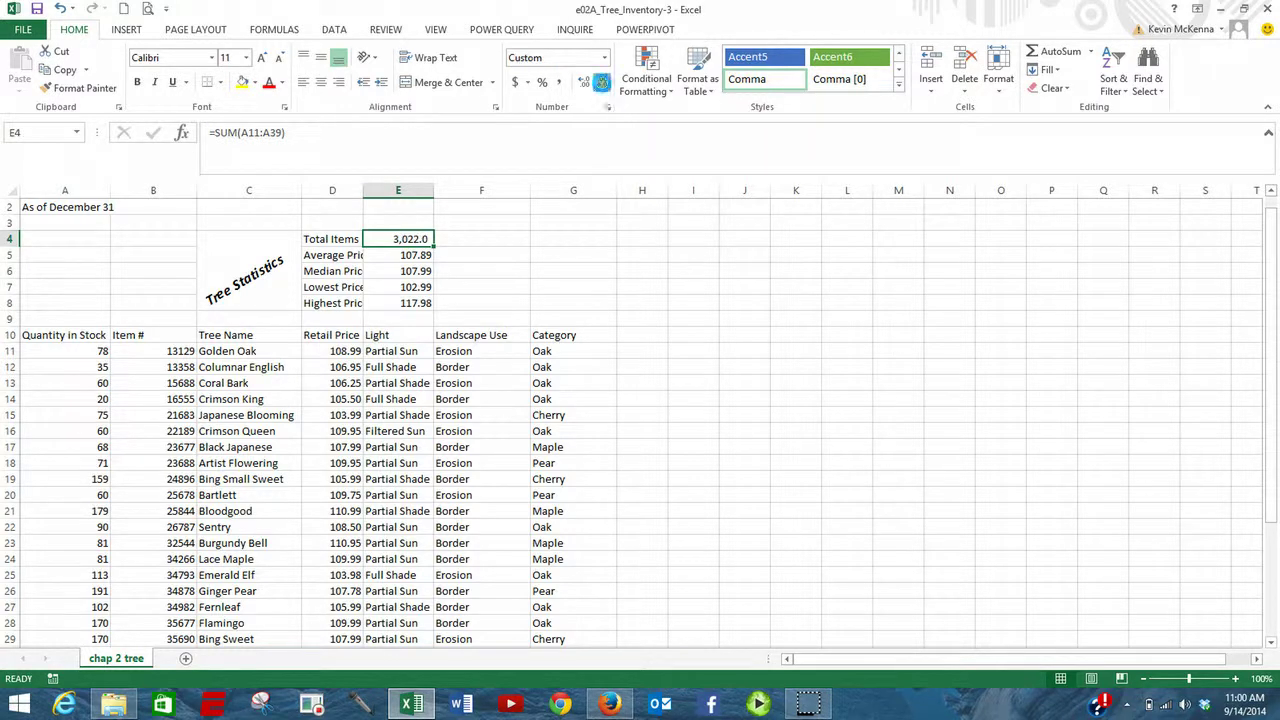
click(603, 84)
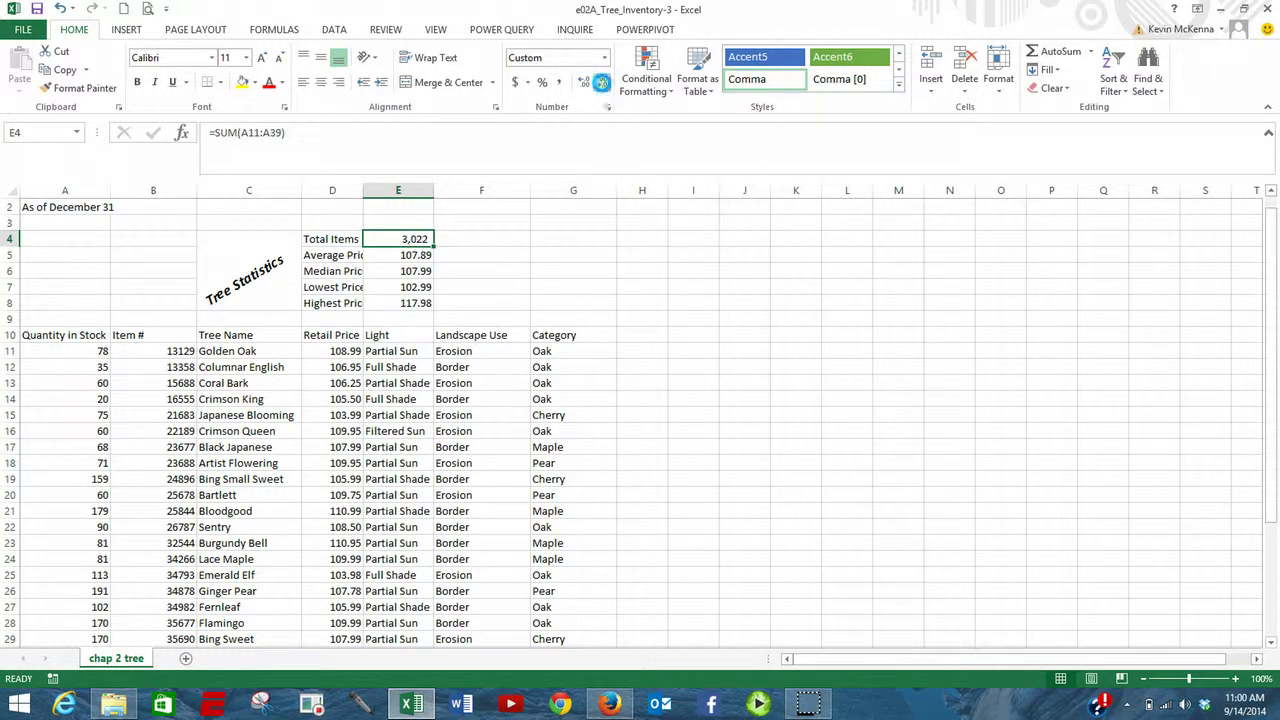
Apply the accounting number format with a dollar sign to the price statistics in E5:E8
click(418, 255)
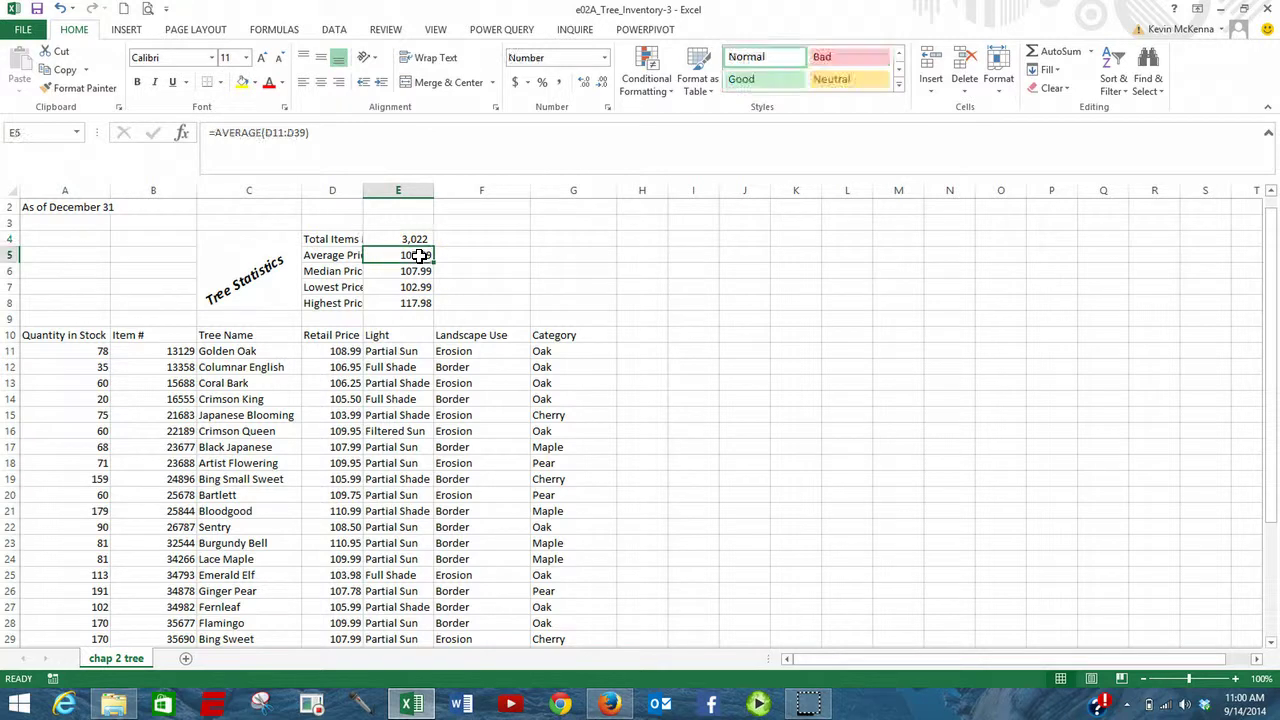
drag(418, 255, 422, 304)
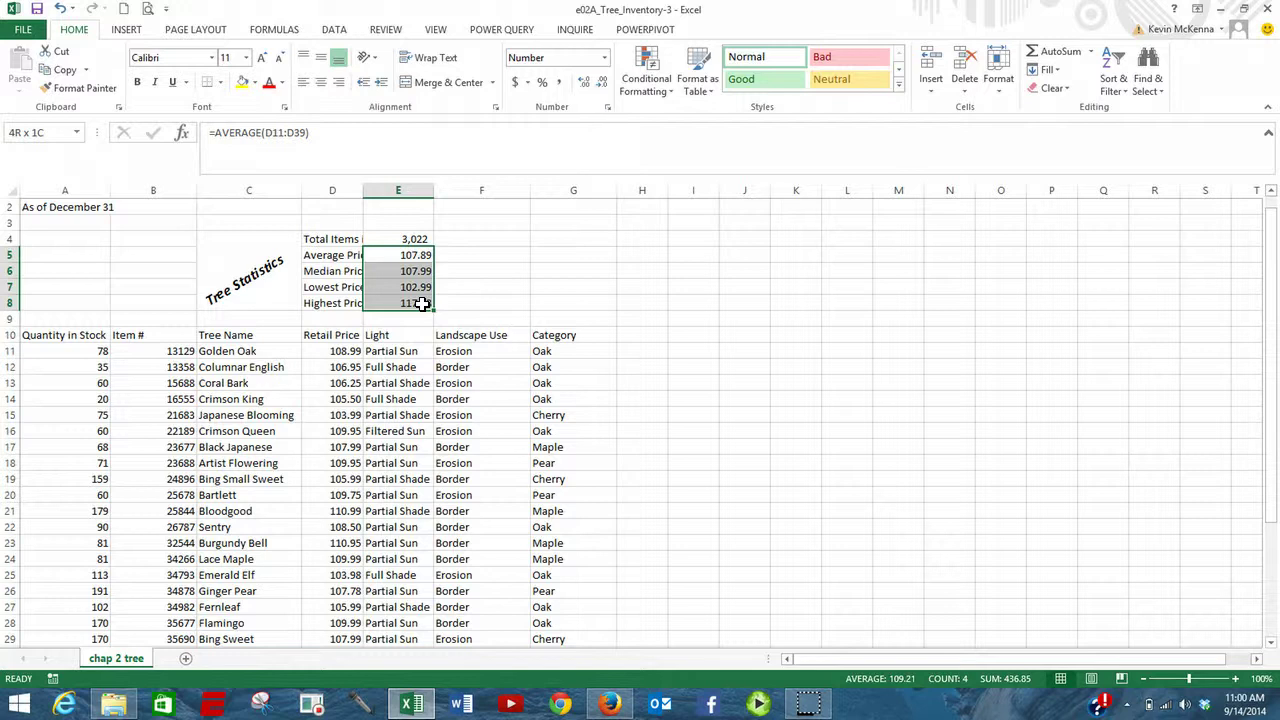
drag(422, 304, 422, 304)
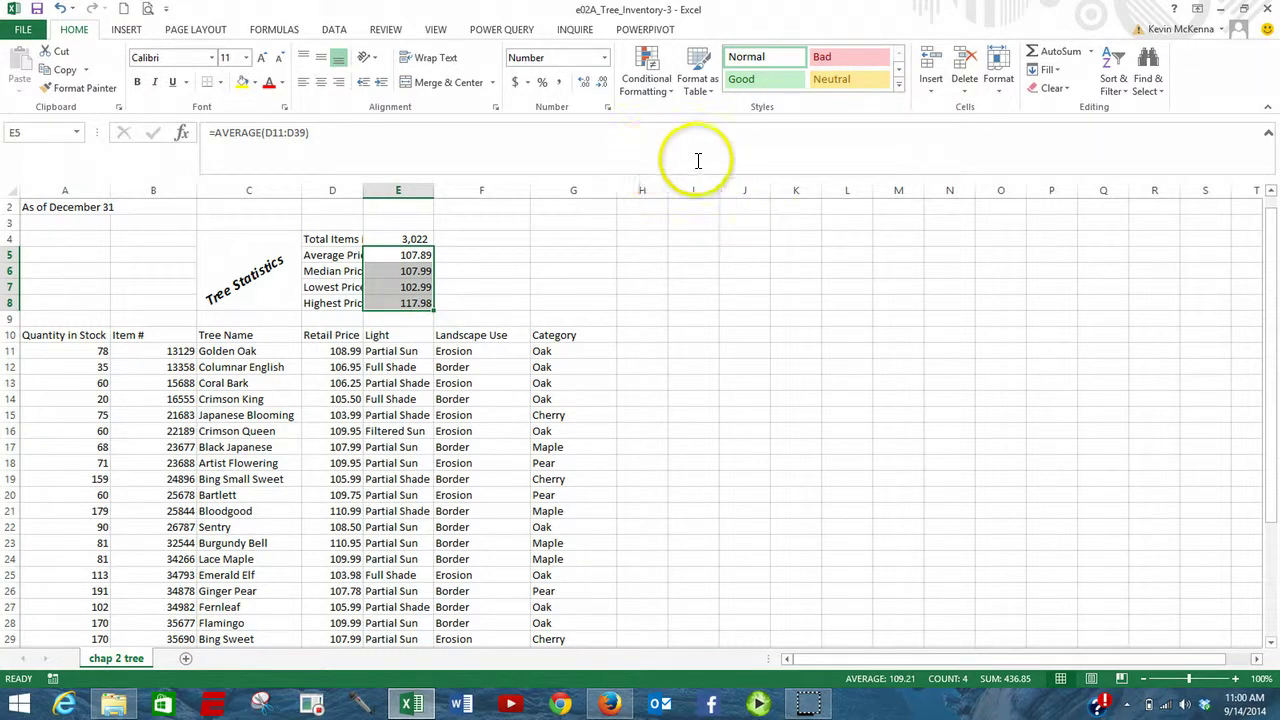
click(516, 88)
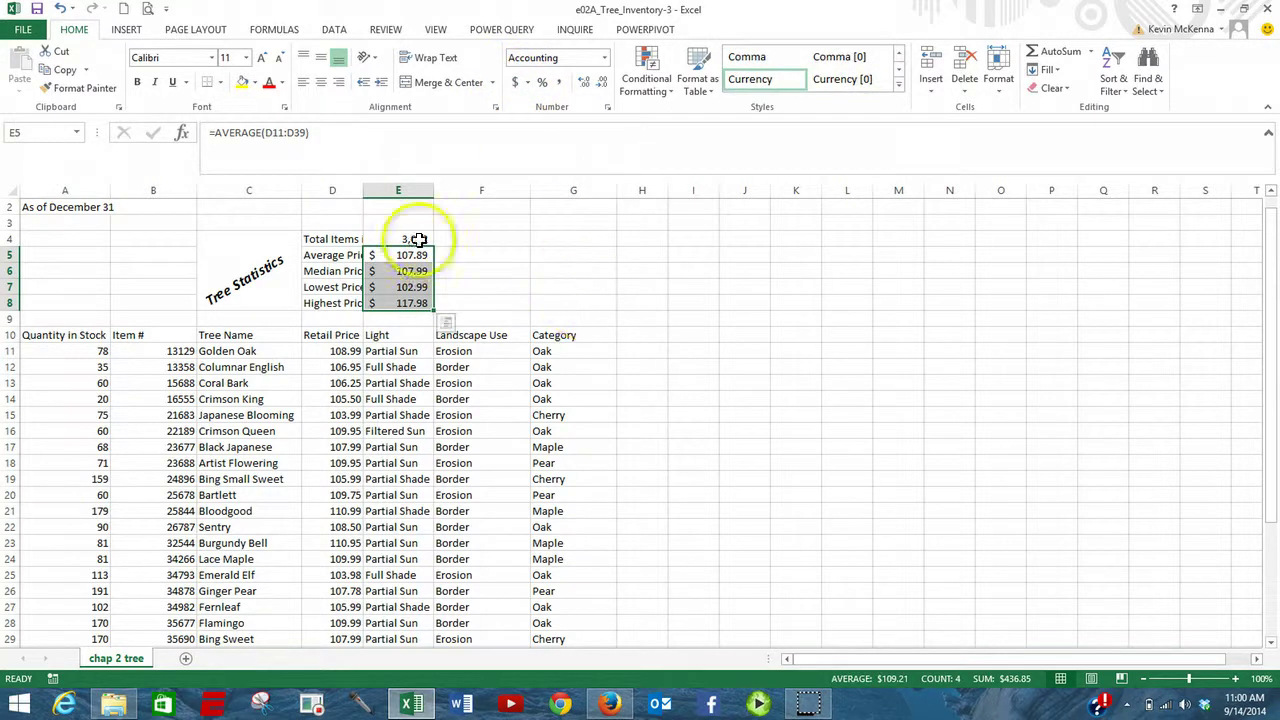
Merge and center the Pasadena Tree Nursery title across A1:G1 and apply the Title cell style
scroll(266, 223, up, 1)
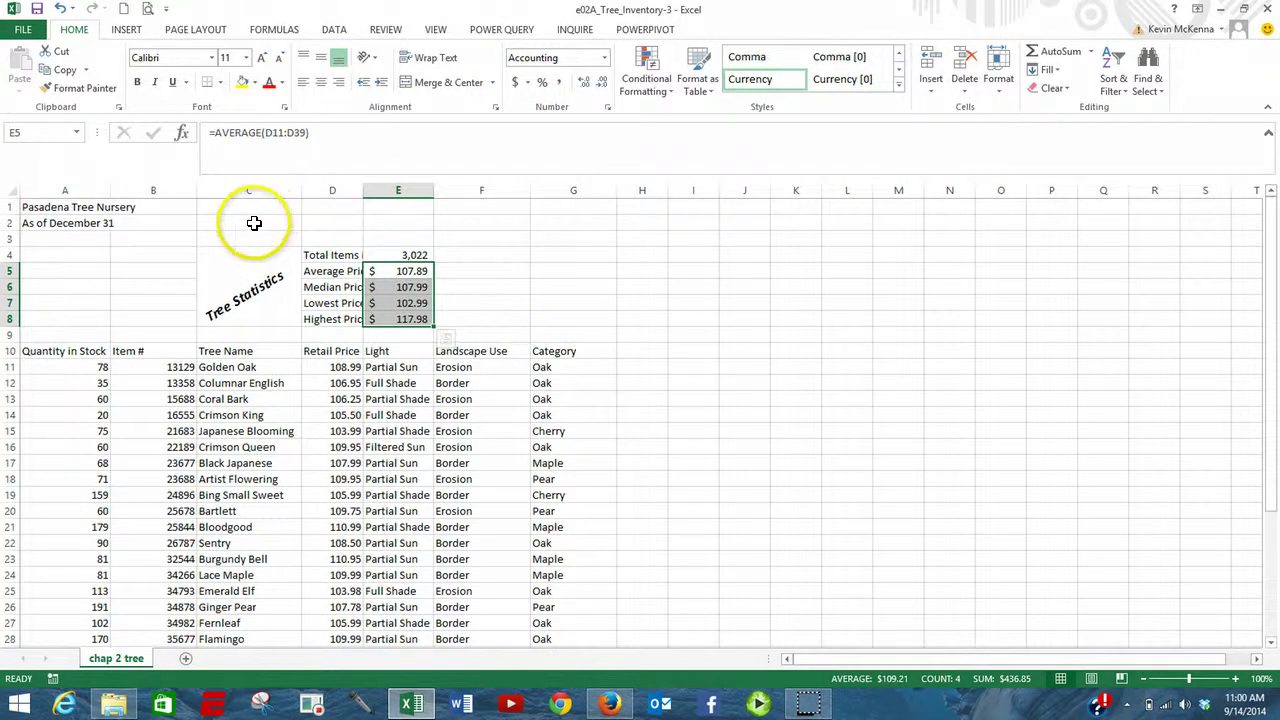
click(63, 207)
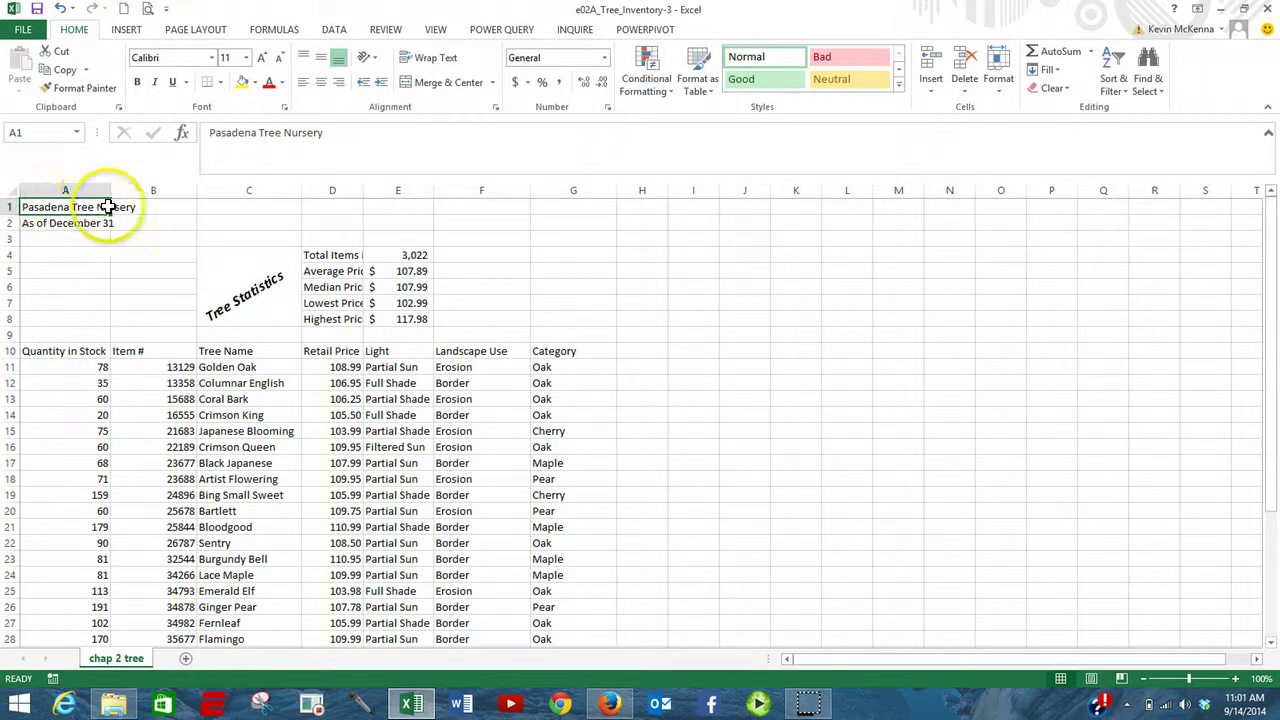
drag(107, 207, 549, 210)
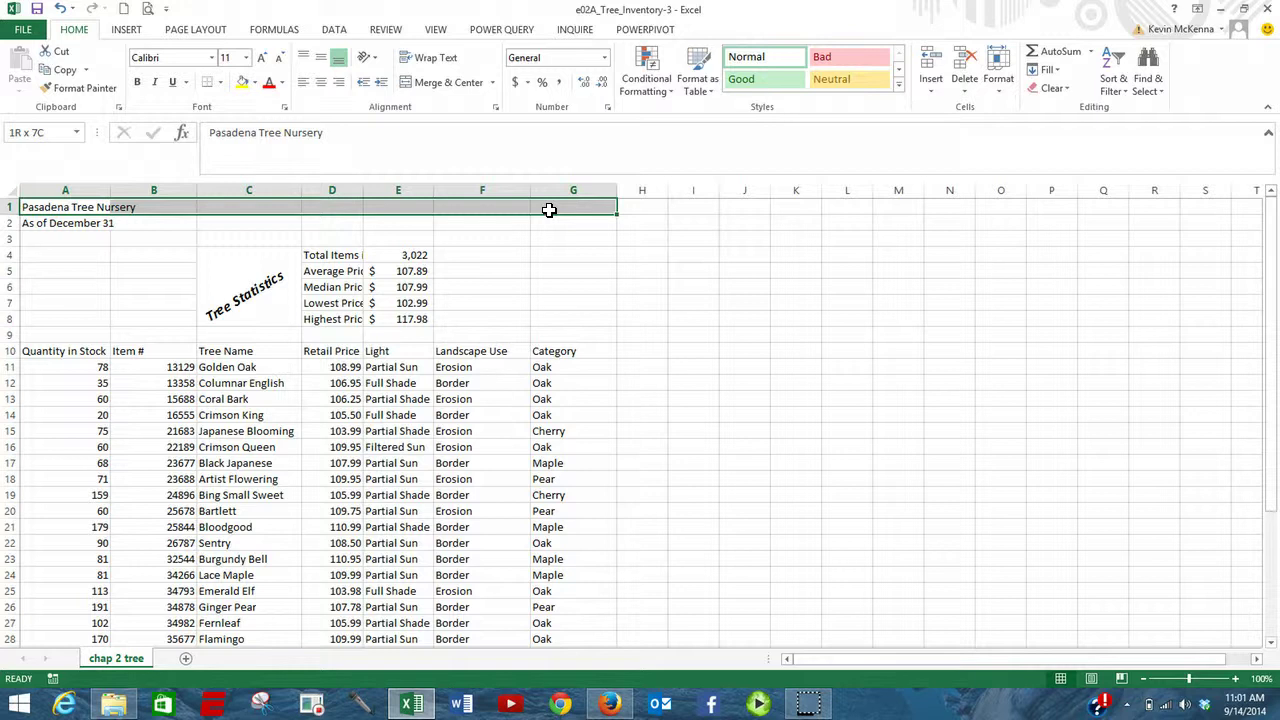
drag(549, 210, 548, 208)
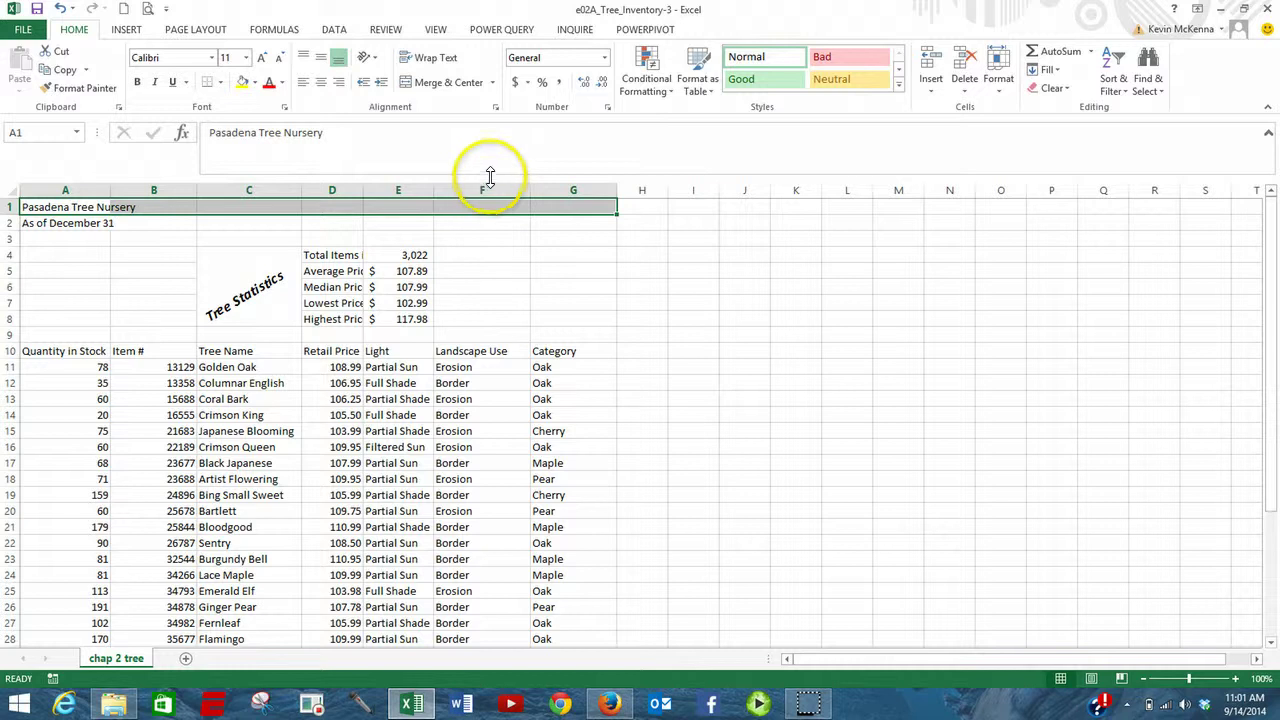
click(441, 85)
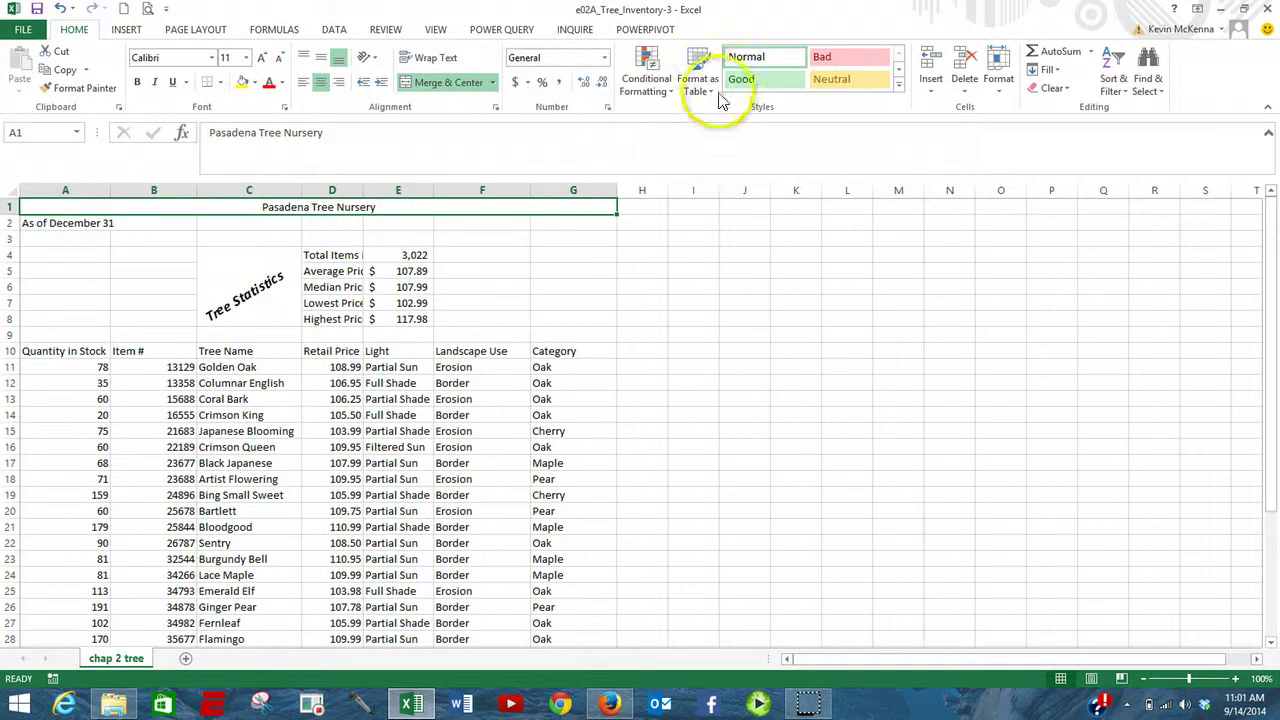
click(900, 90)
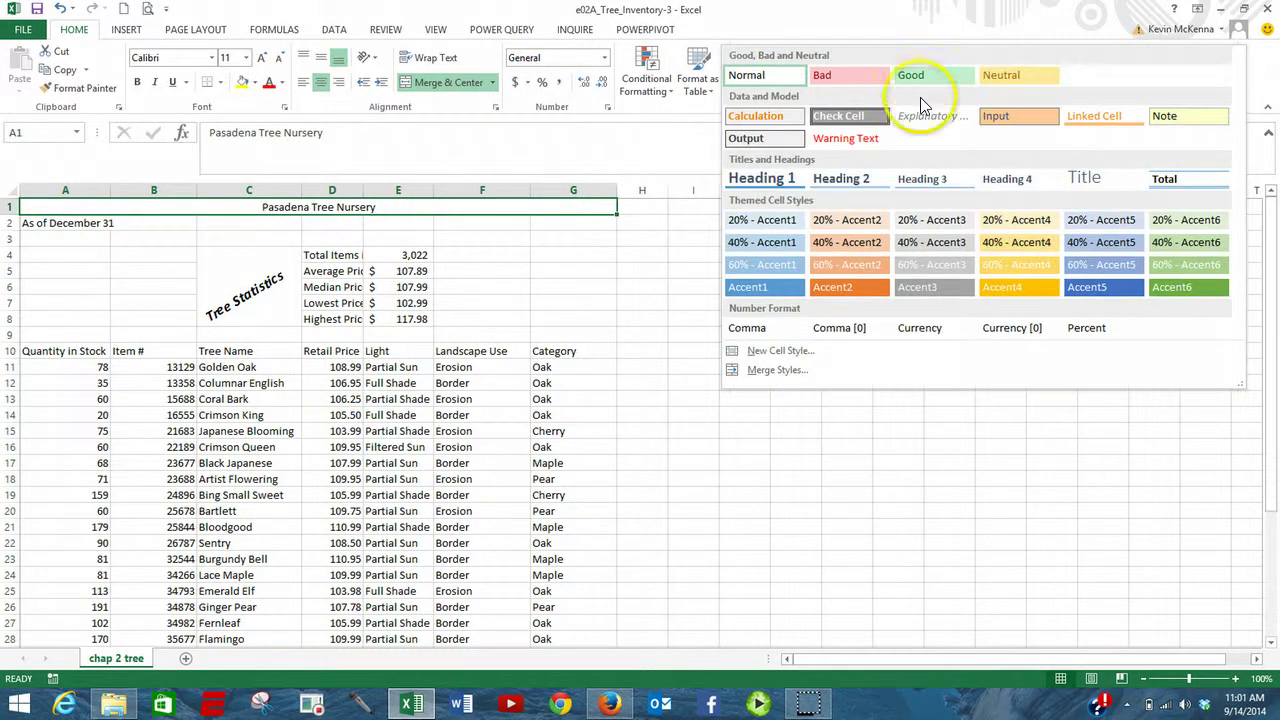
click(1082, 180)
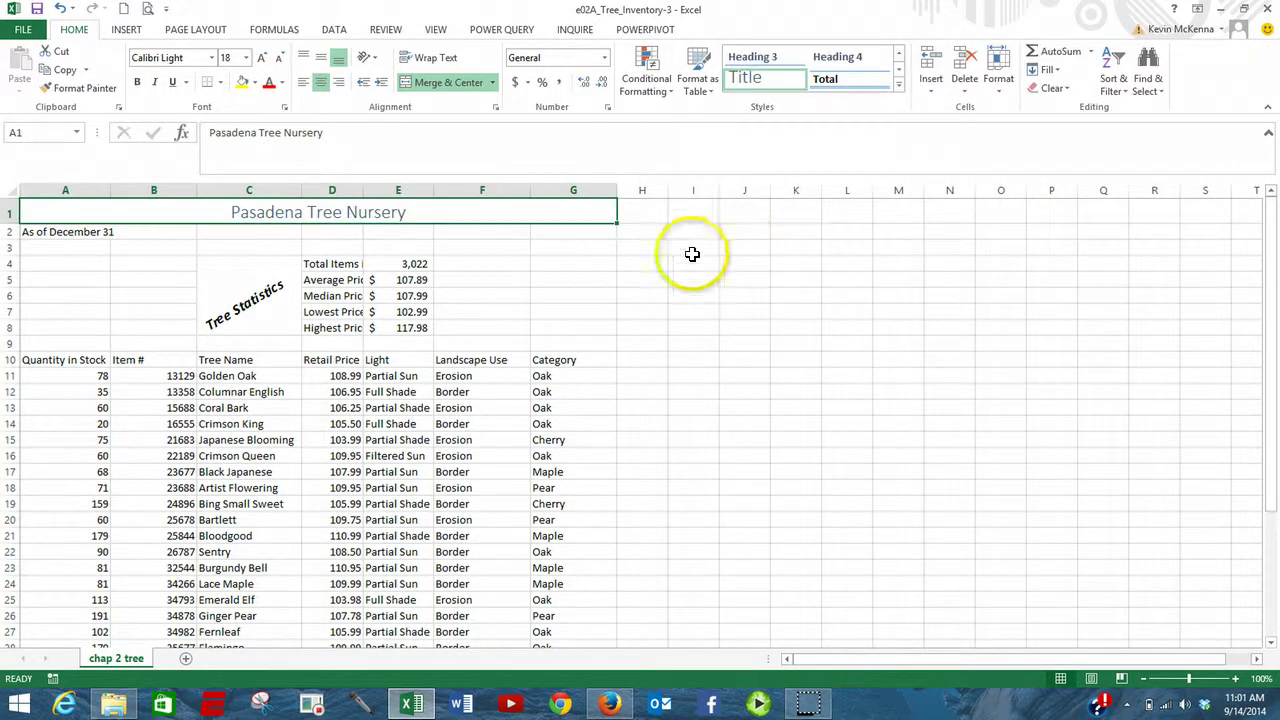
Merge and center the As of December 31 subtitle across A2:G2 and apply the Heading 1 cell style
click(47, 233)
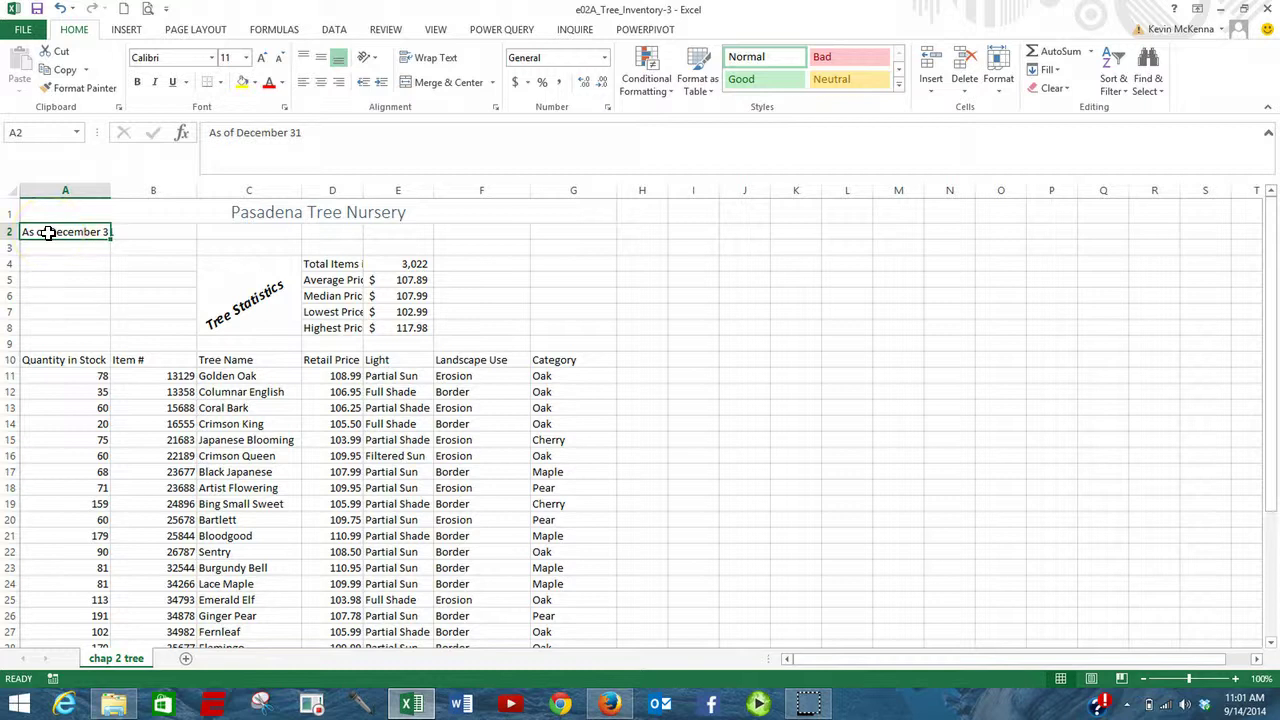
drag(47, 233, 547, 235)
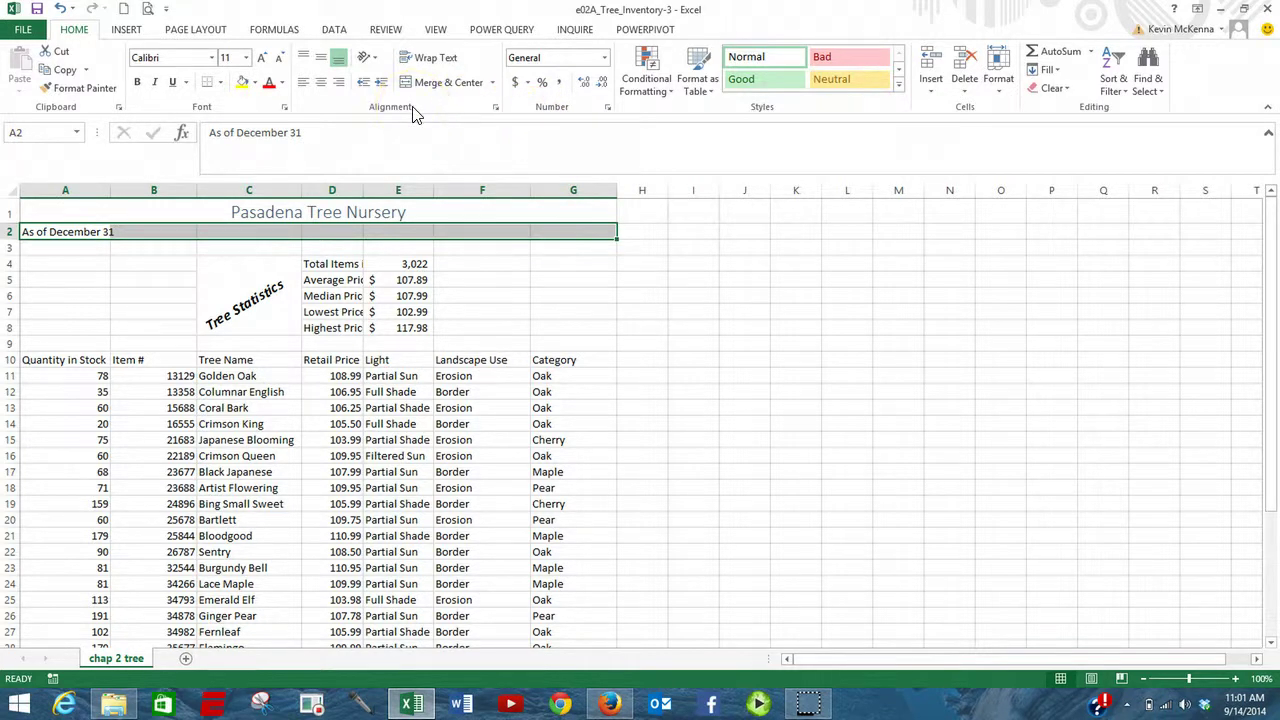
click(435, 92)
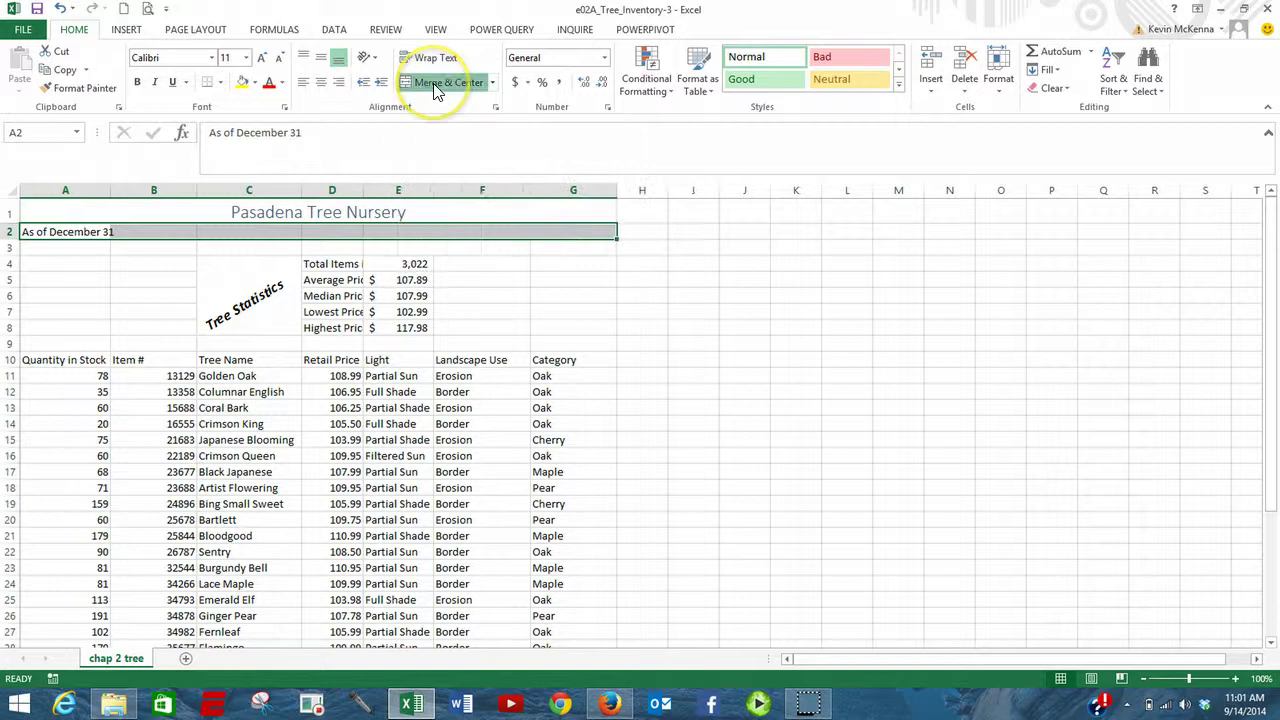
click(432, 83)
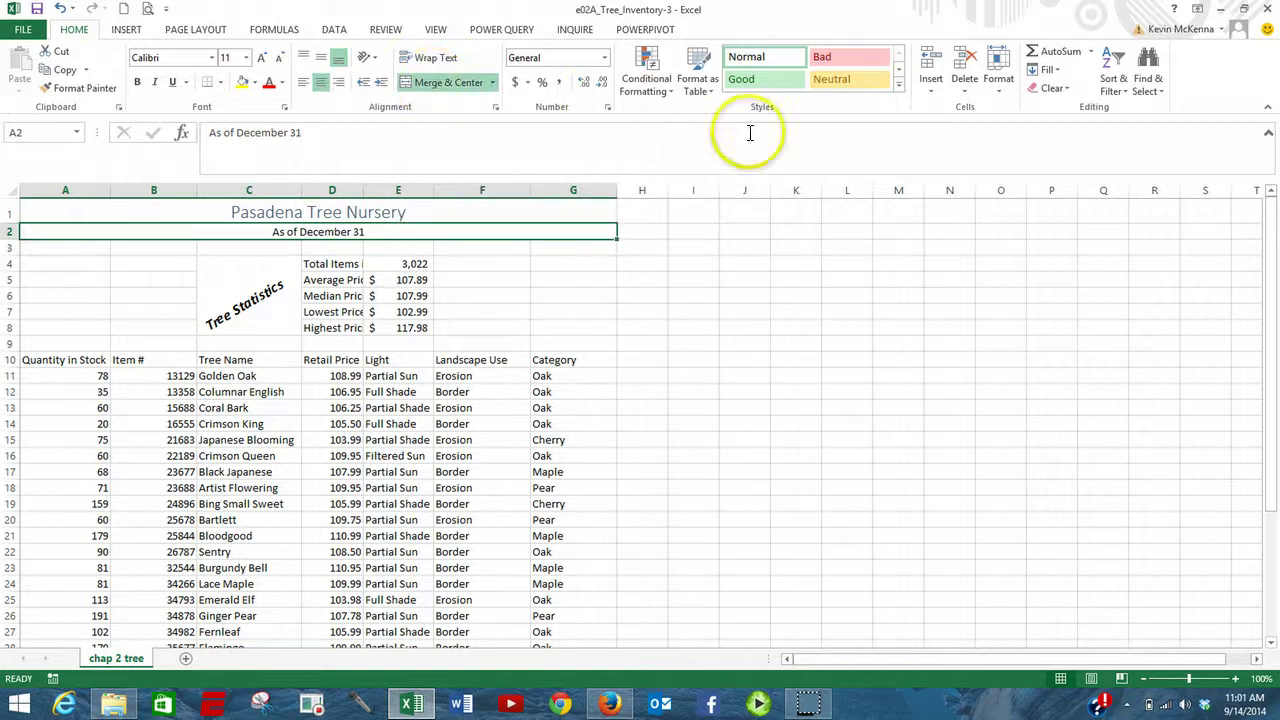
click(899, 85)
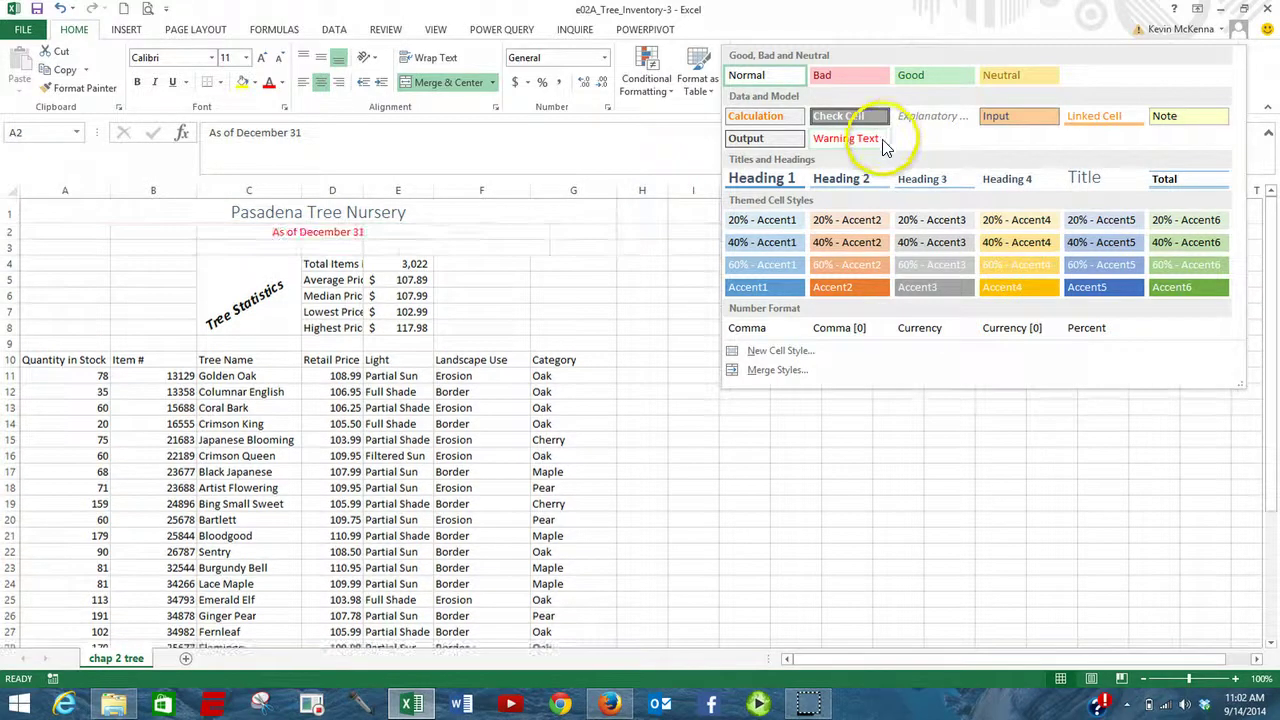
click(793, 177)
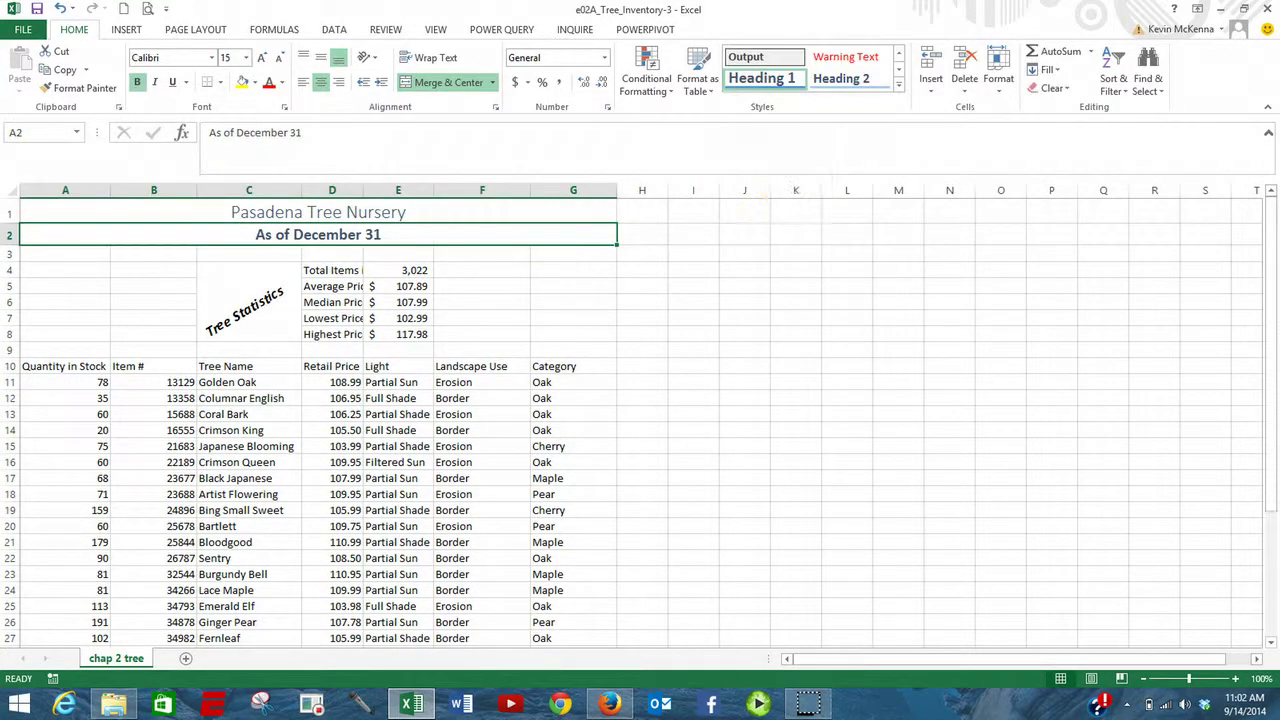
Insert three blank rows at row 9, between the statistics block and the inventory table
click(8, 348)
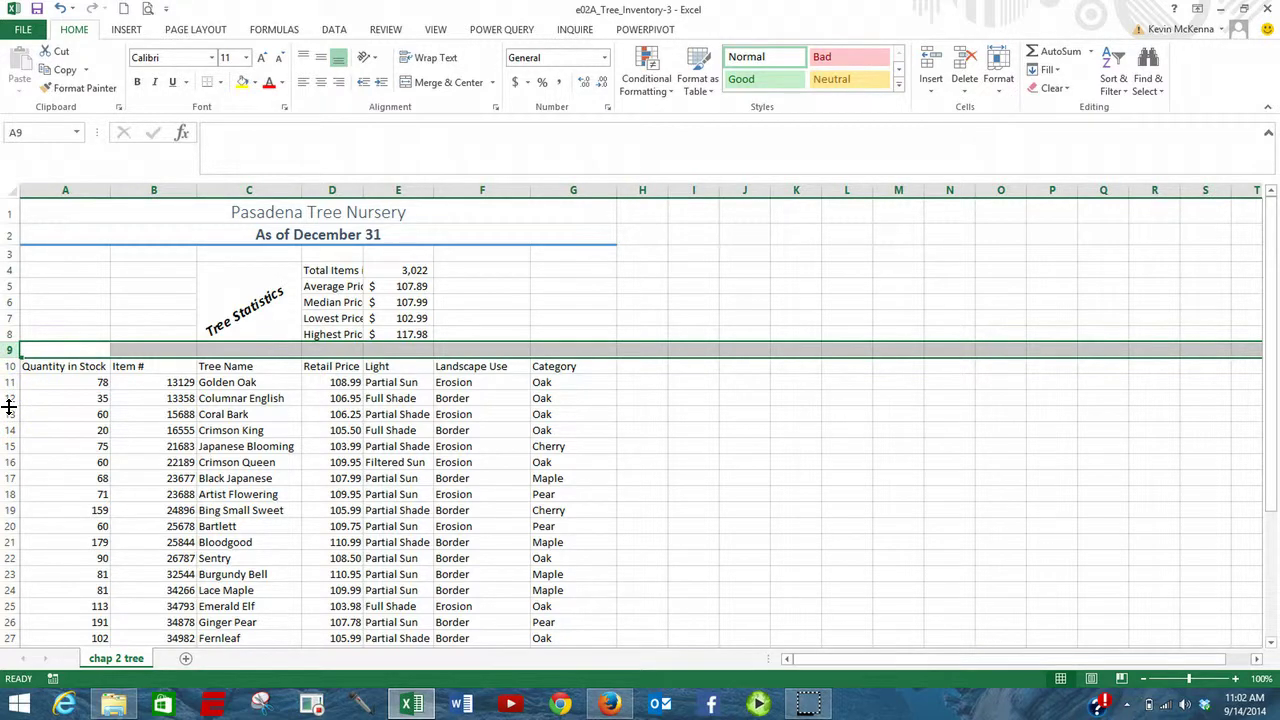
click(12, 349)
click(12, 349)
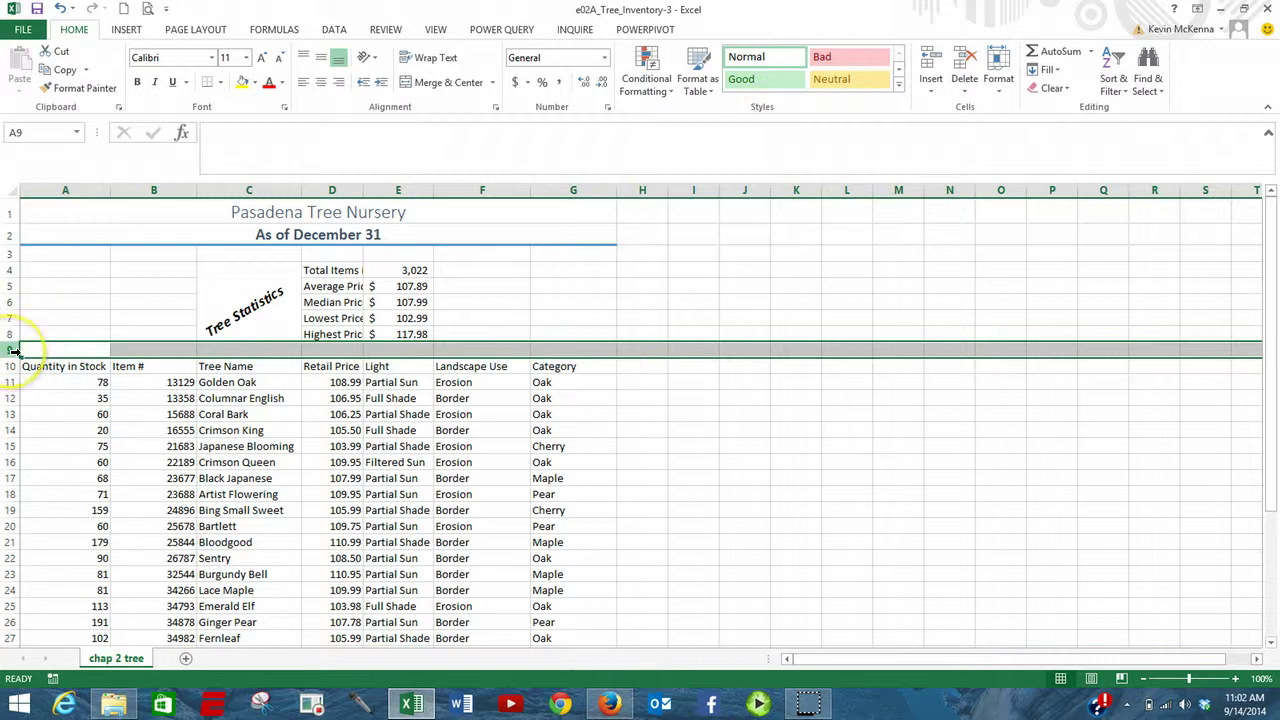
right_click(12, 349)
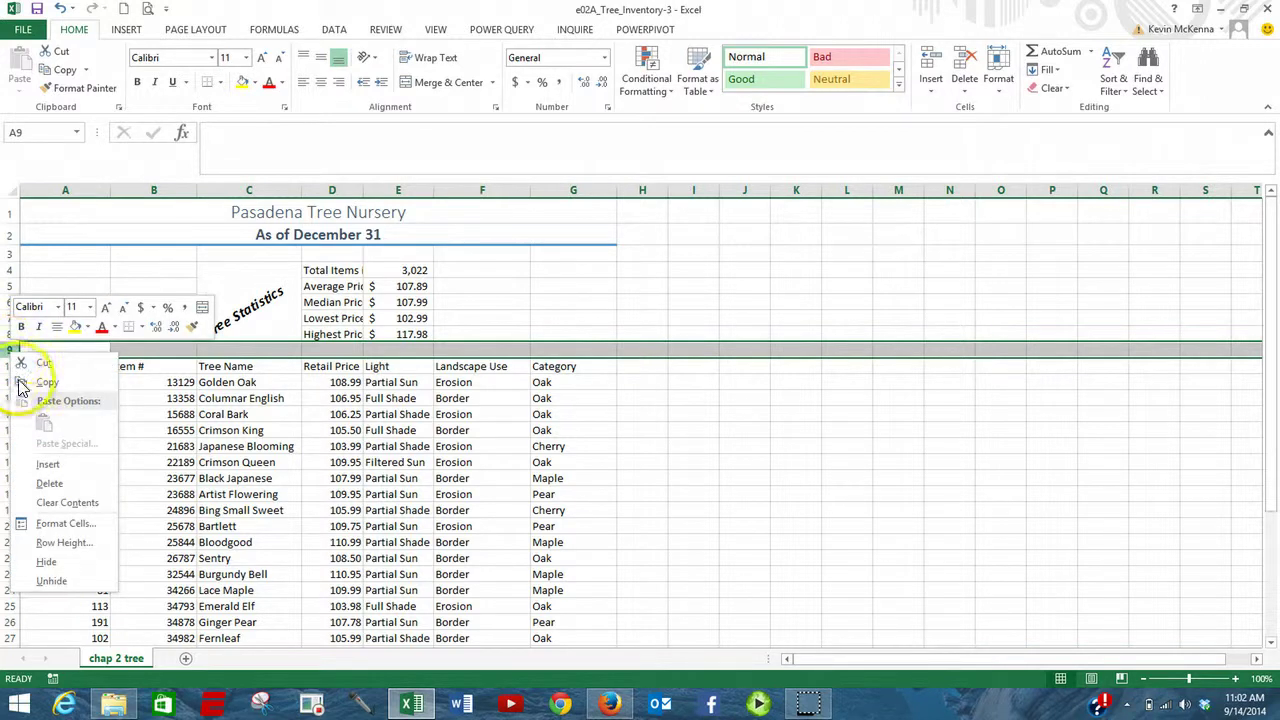
click(48, 464)
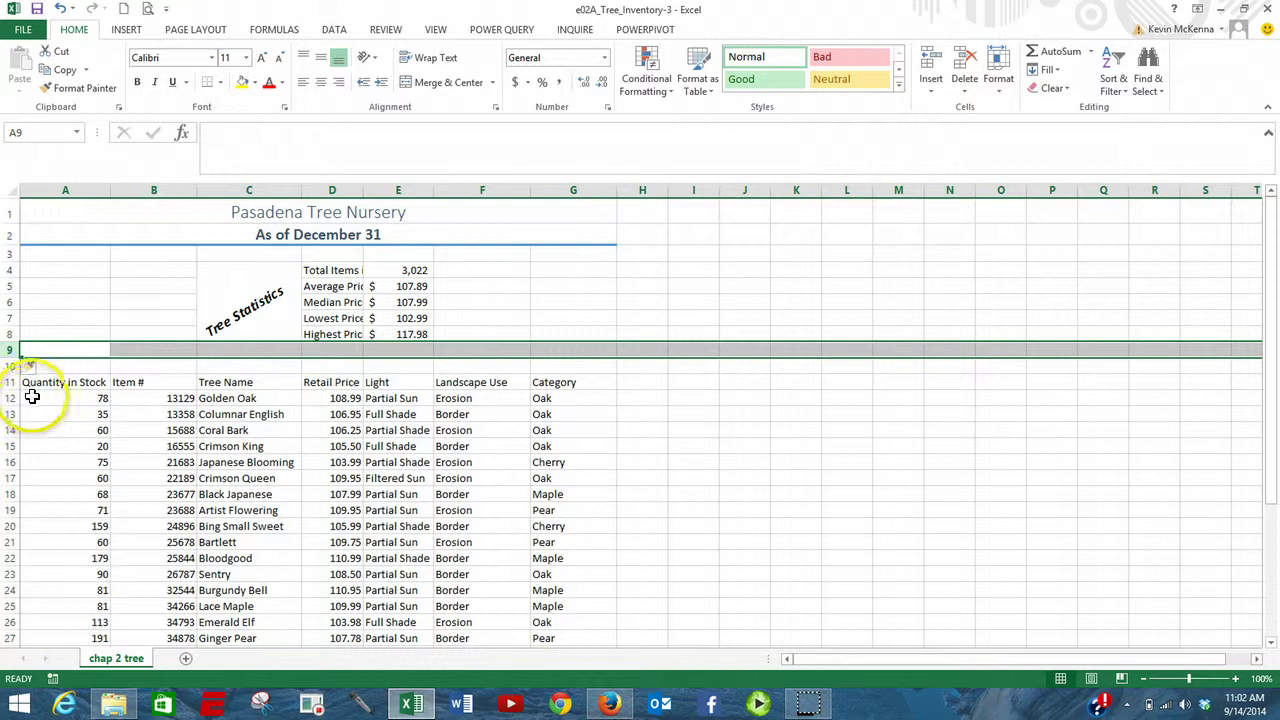
right_click(12, 349)
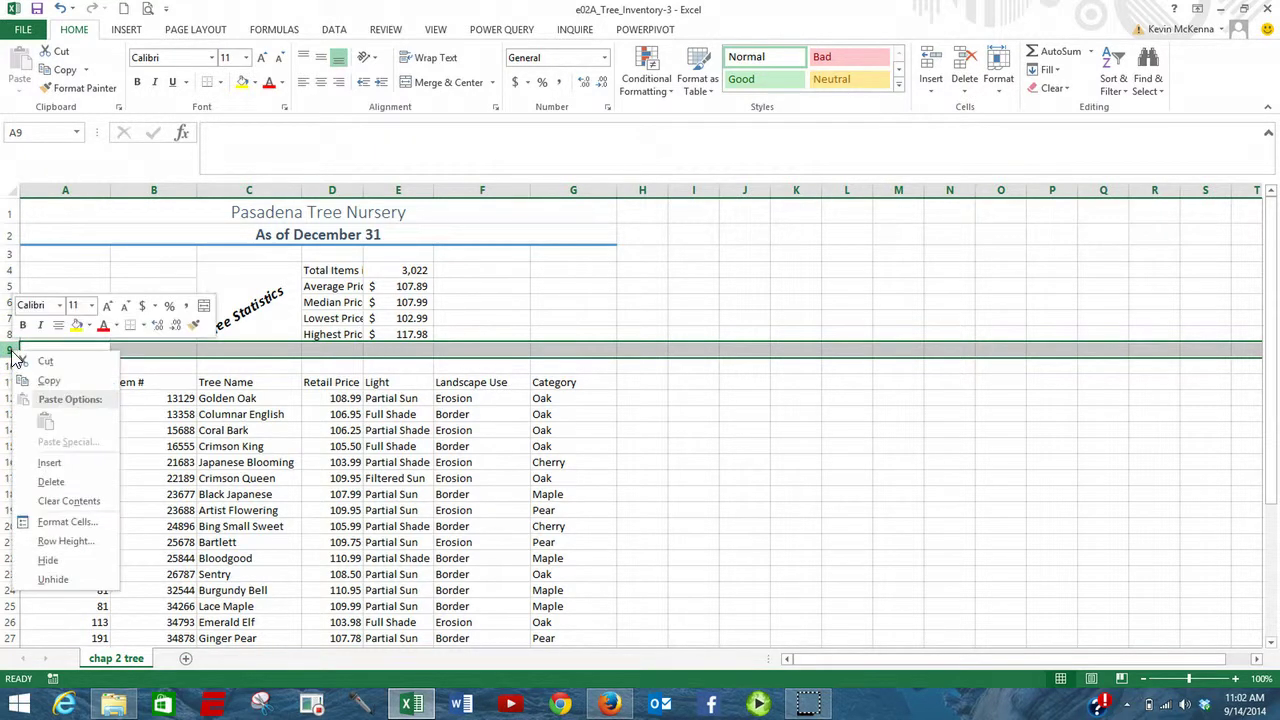
click(49, 463)
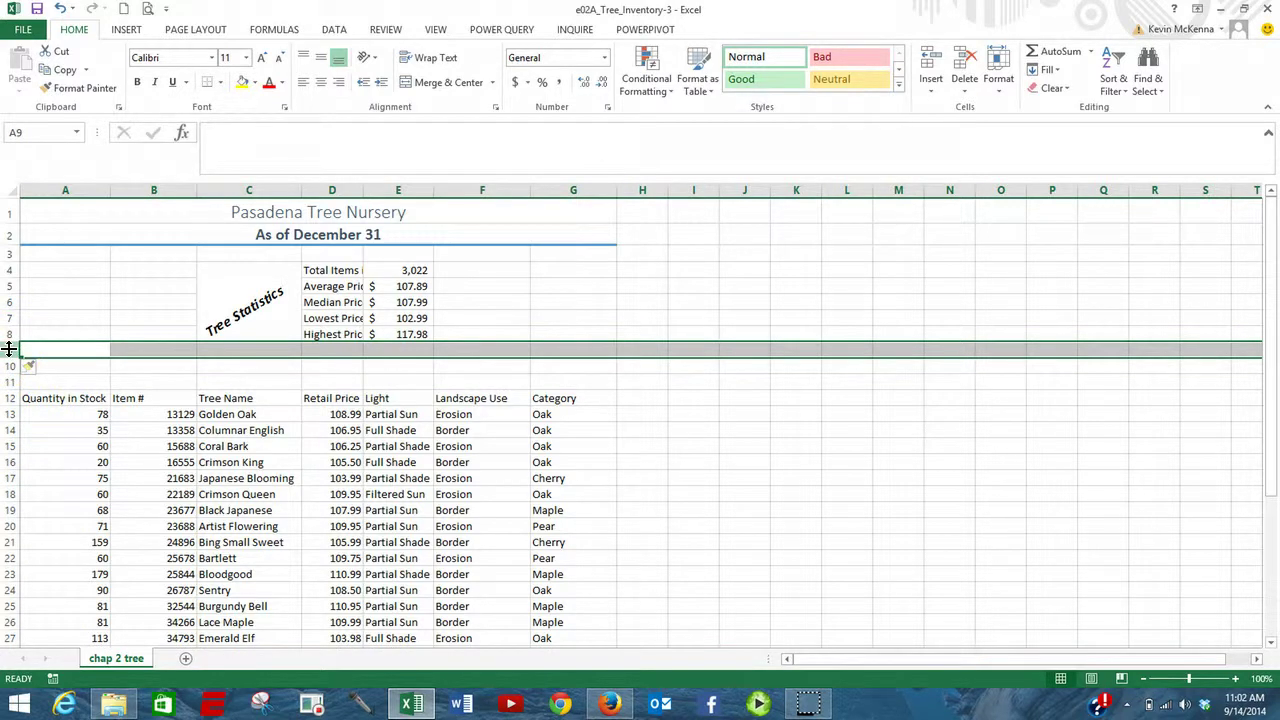
right_click(8, 348)
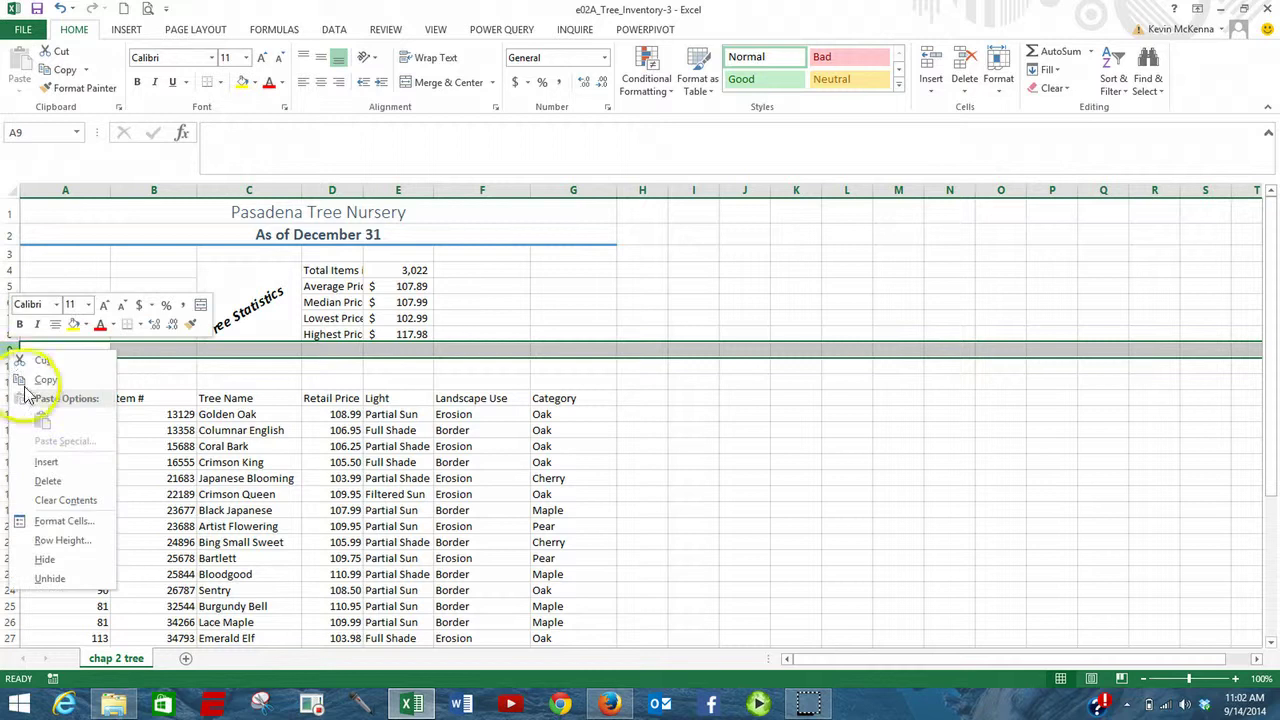
click(62, 470)
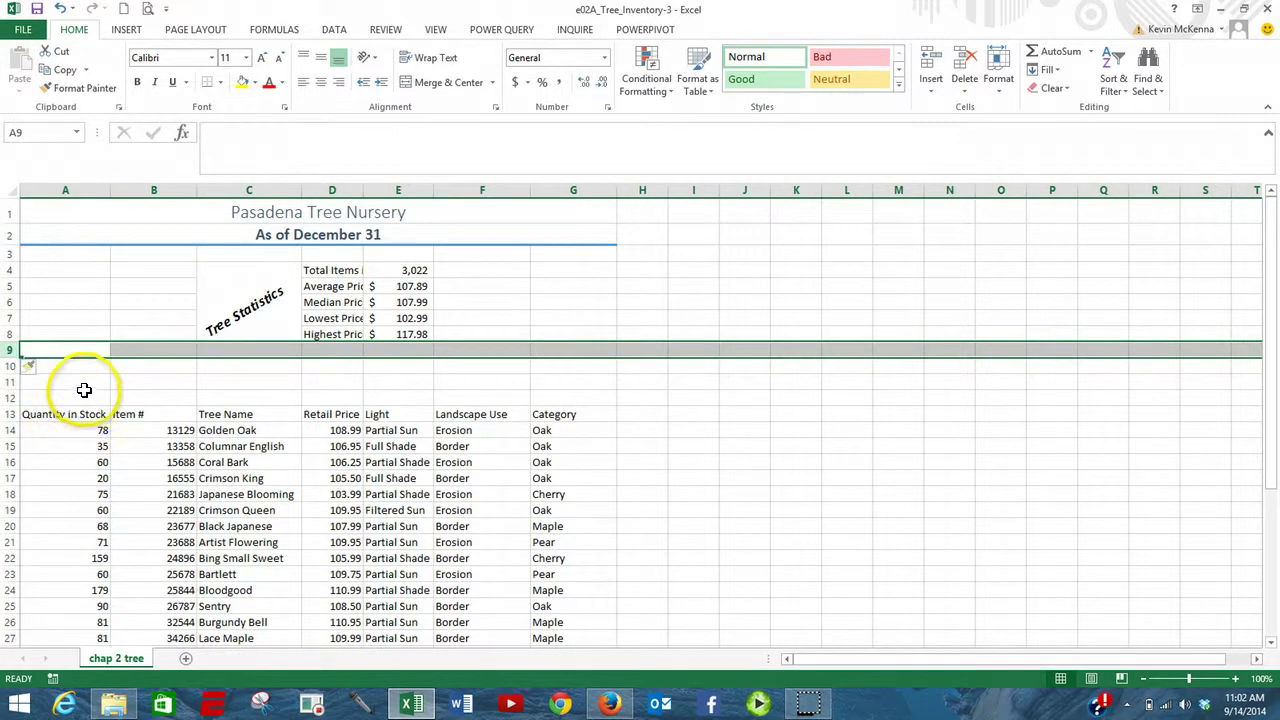
Enter the label Oak Trees in A10 and find and insert the COUNTIF function in B10
click(57, 371)
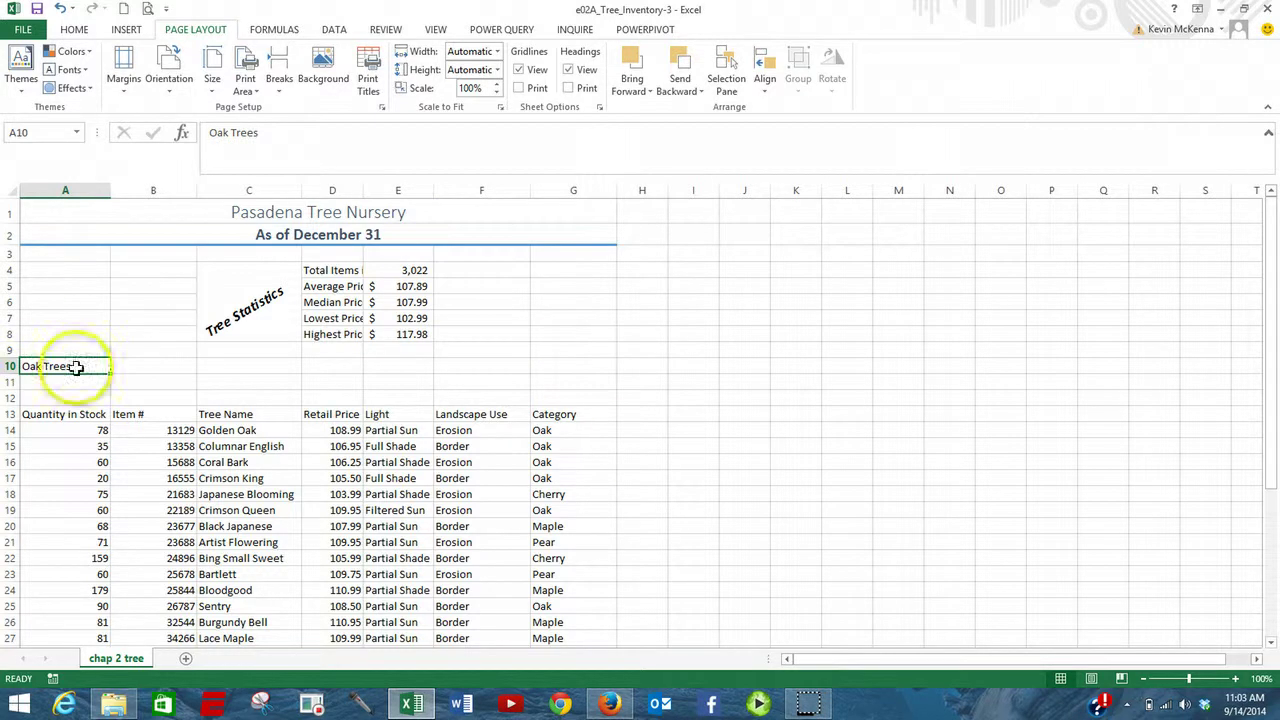
click(149, 364)
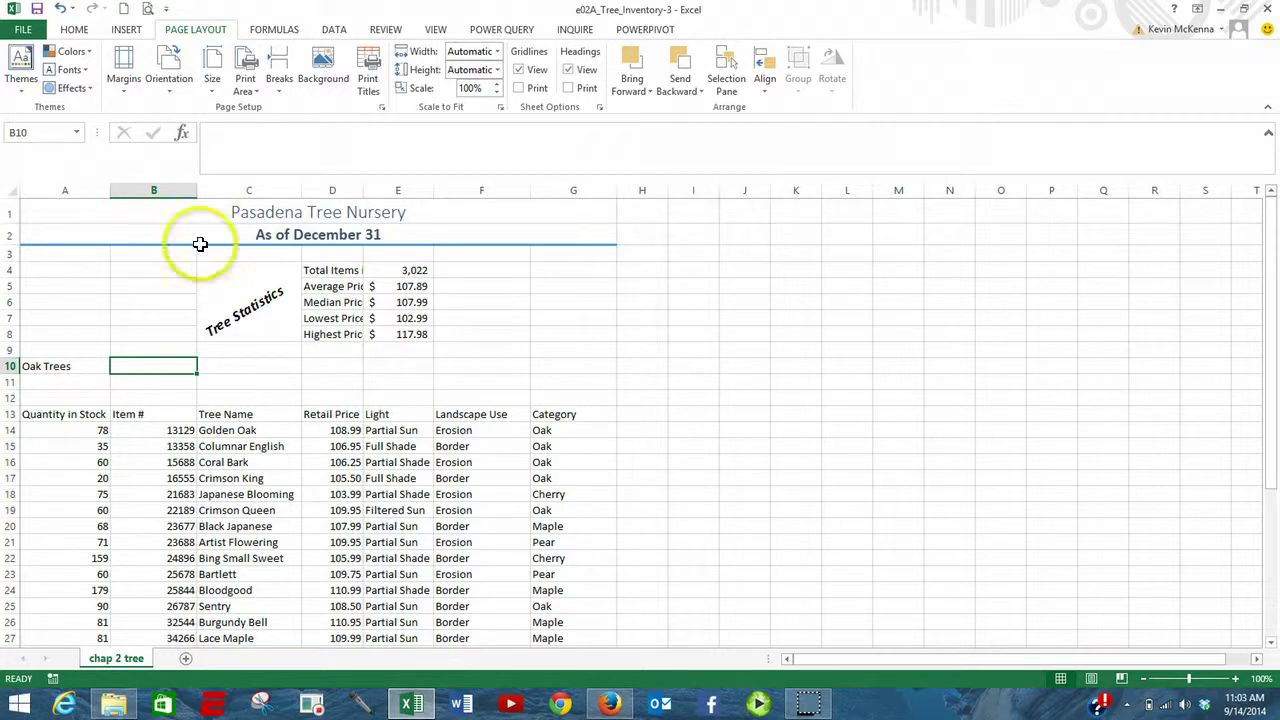
click(183, 134)
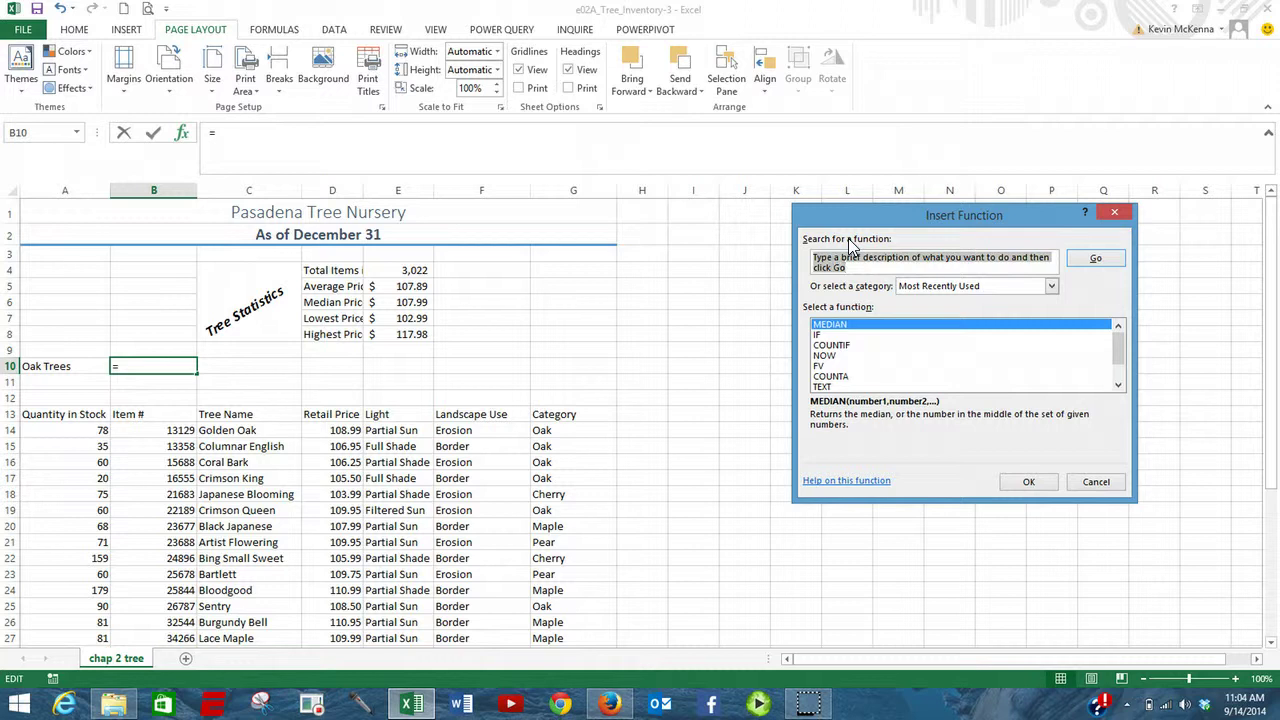
text(c)
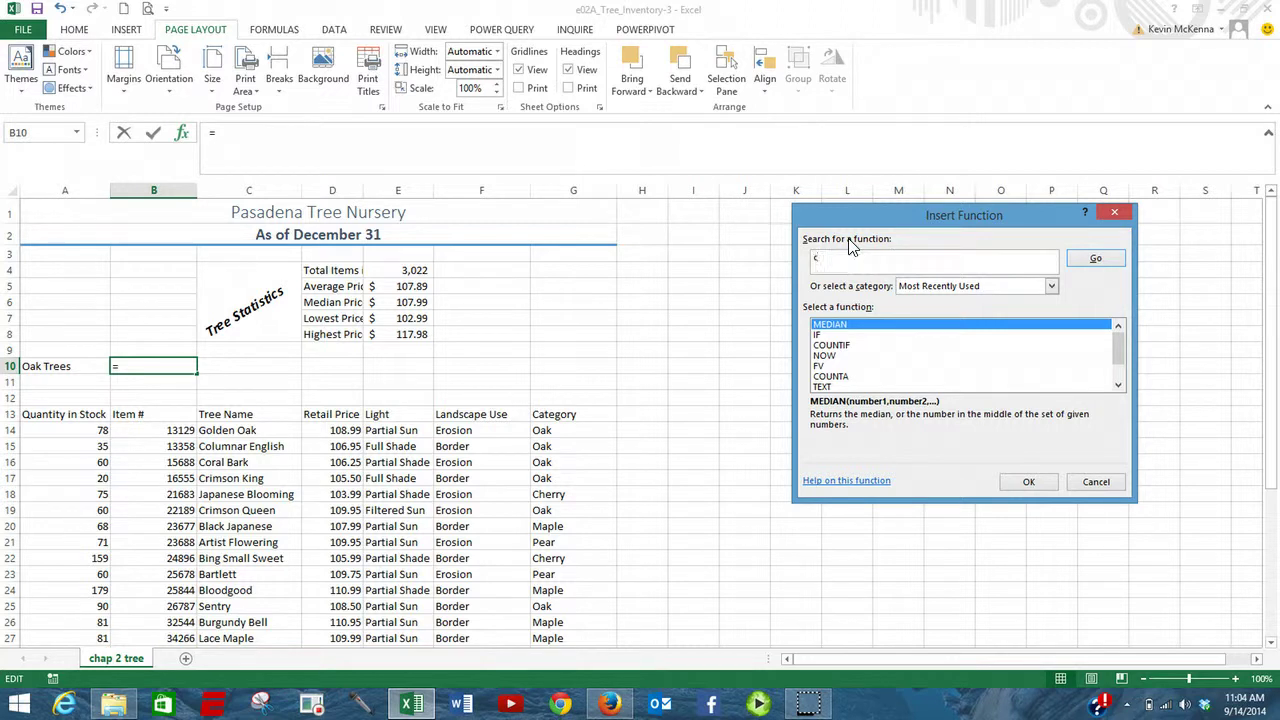
text(ountif)
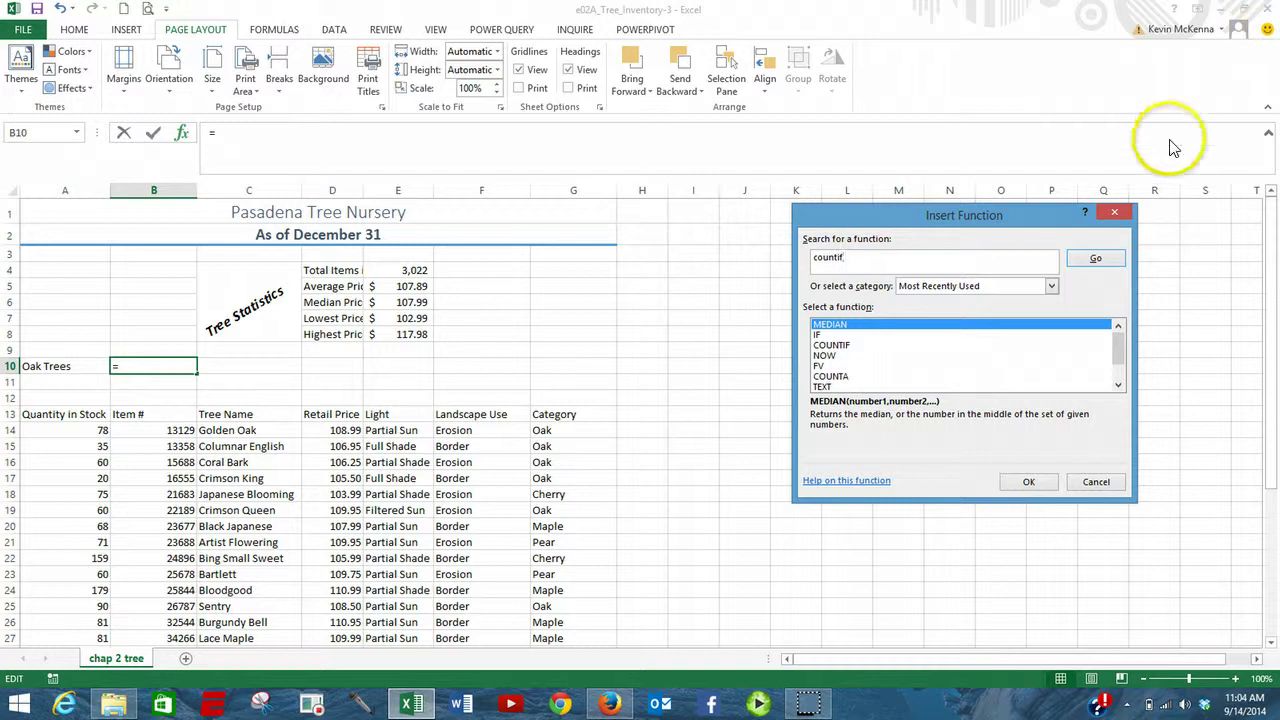
click(1096, 258)
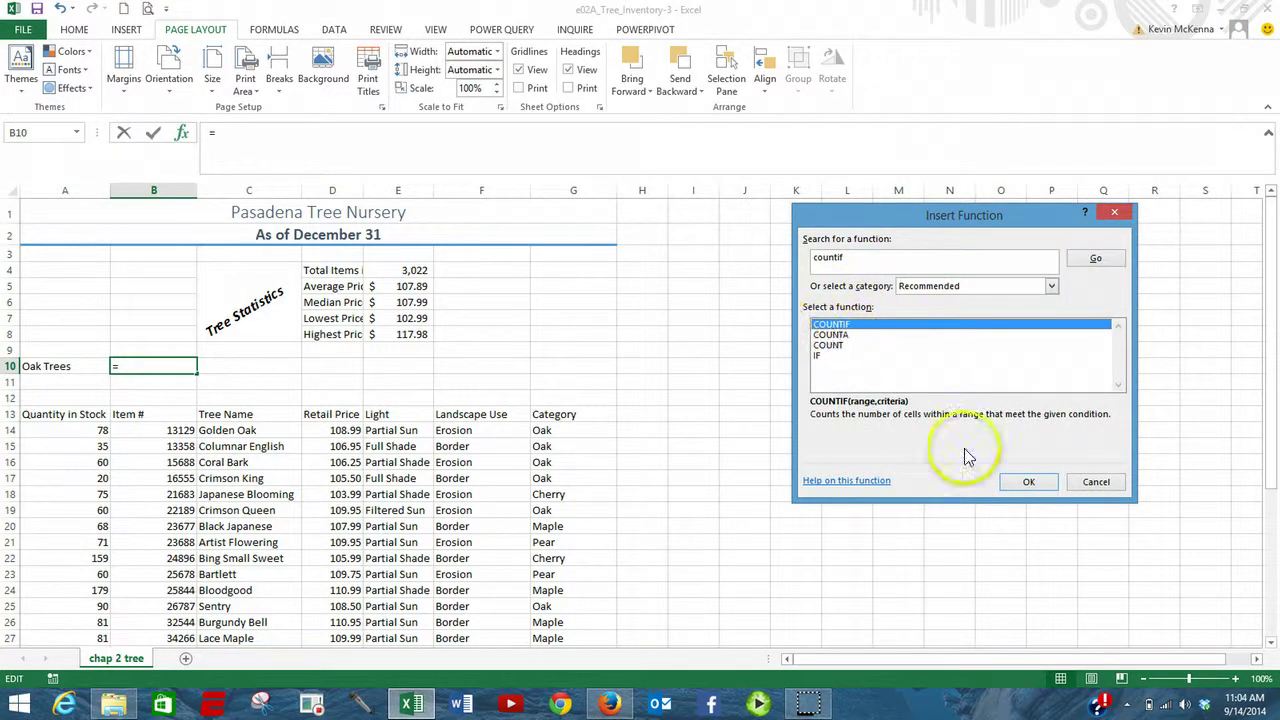
click(1031, 483)
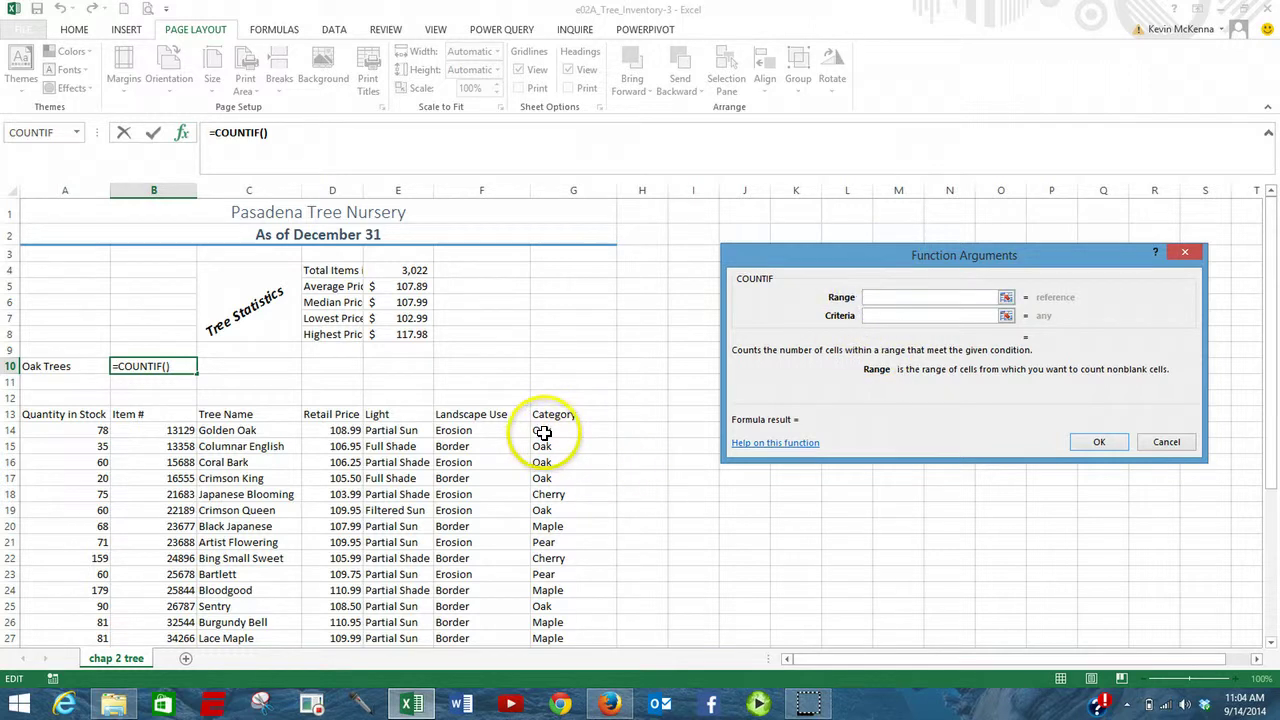
Set the COUNTIF range to the Category cells G14:G42 and the criteria to Oak, completing the formula
drag(542, 430, 540, 609)
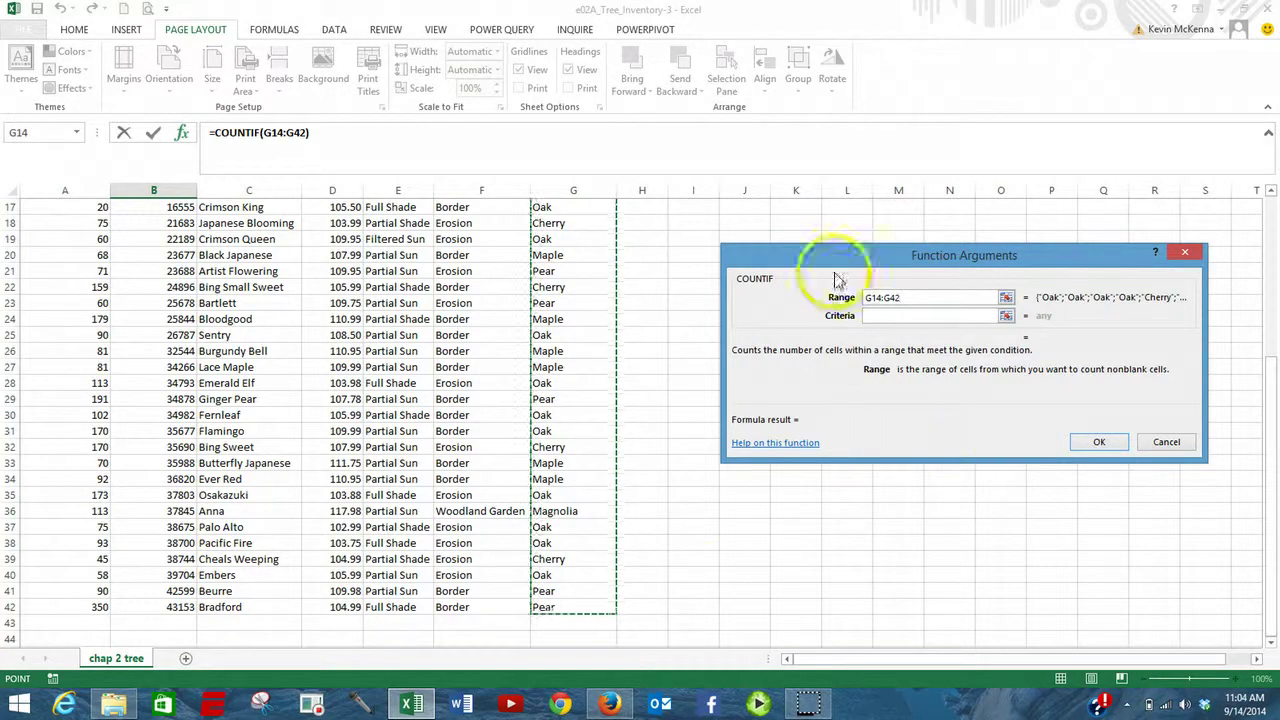
click(871, 316)
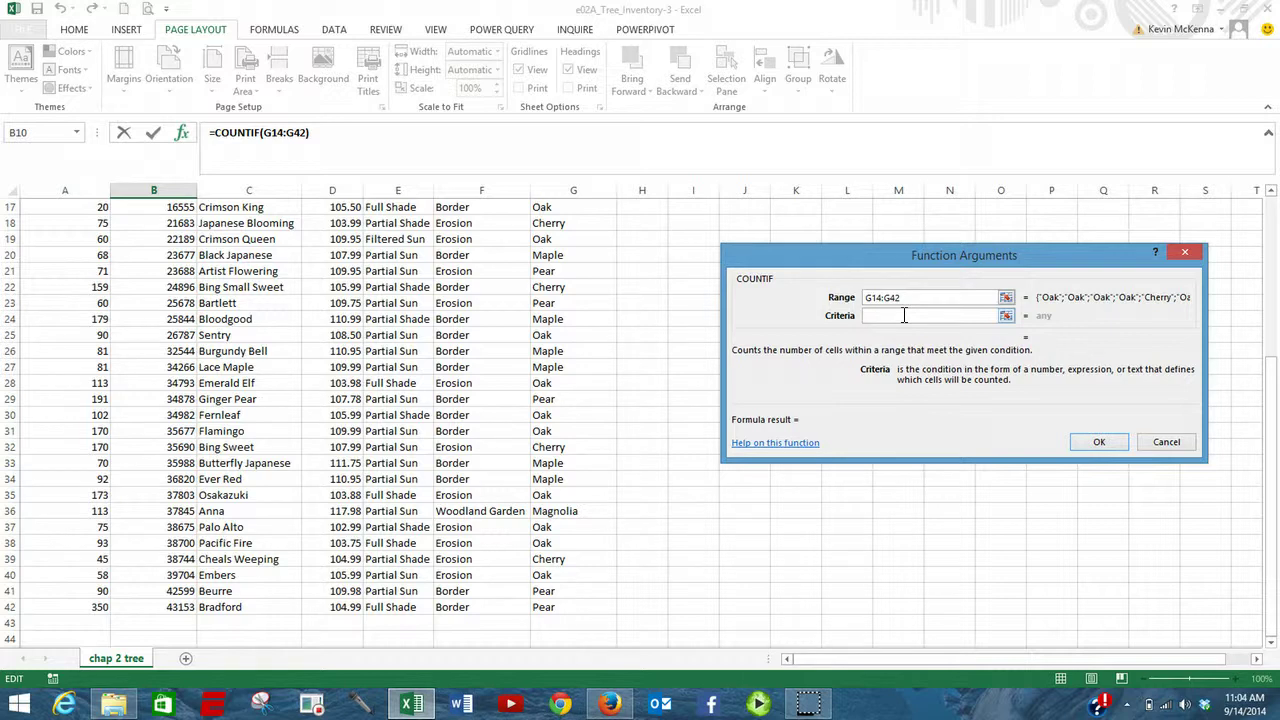
text(Oak)
click(1103, 440)
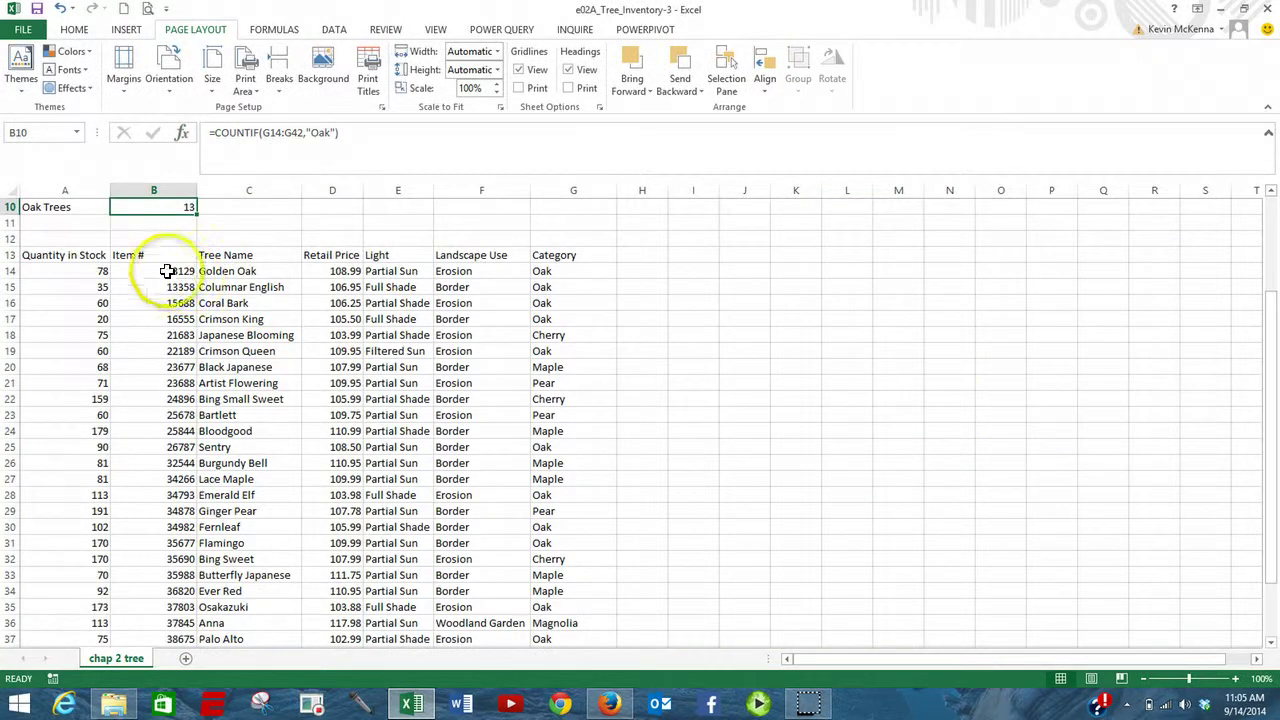
Review the COUNTIF formula in B10 and enter the column heading Stock Level in H13
double_click(176, 207)
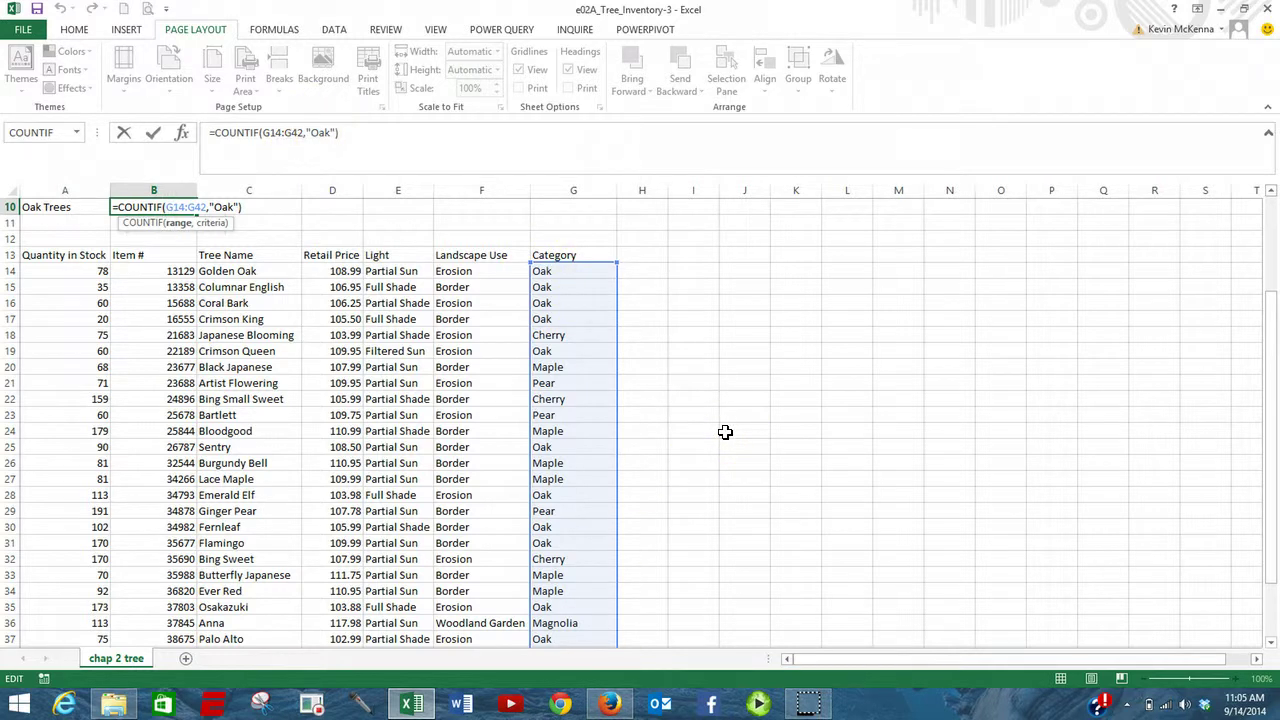
key(ctrl+Return)
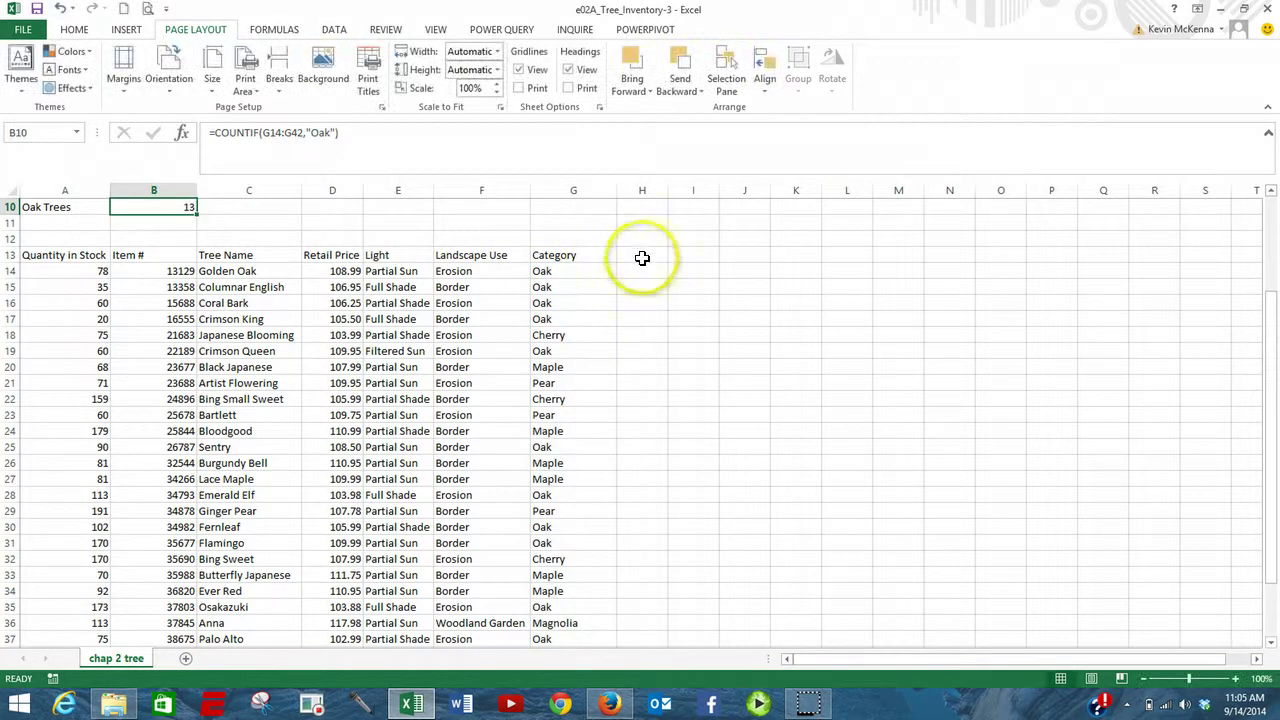
click(642, 258)
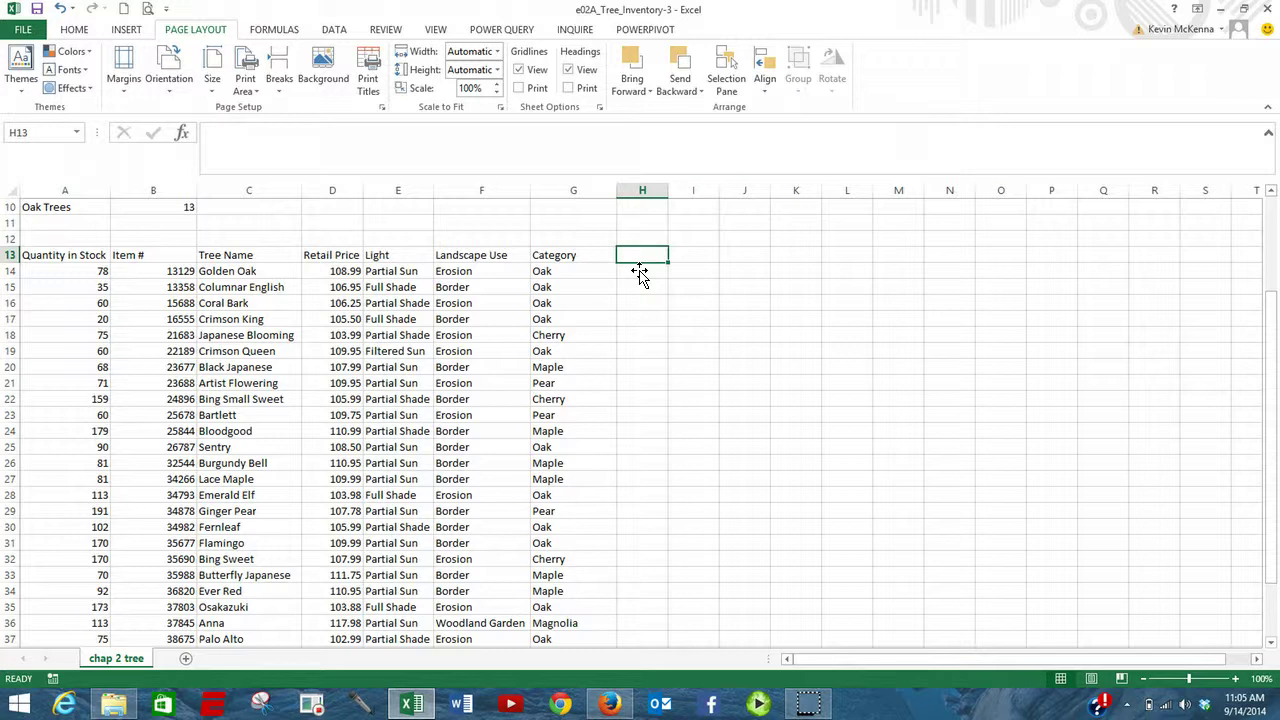
text(S)
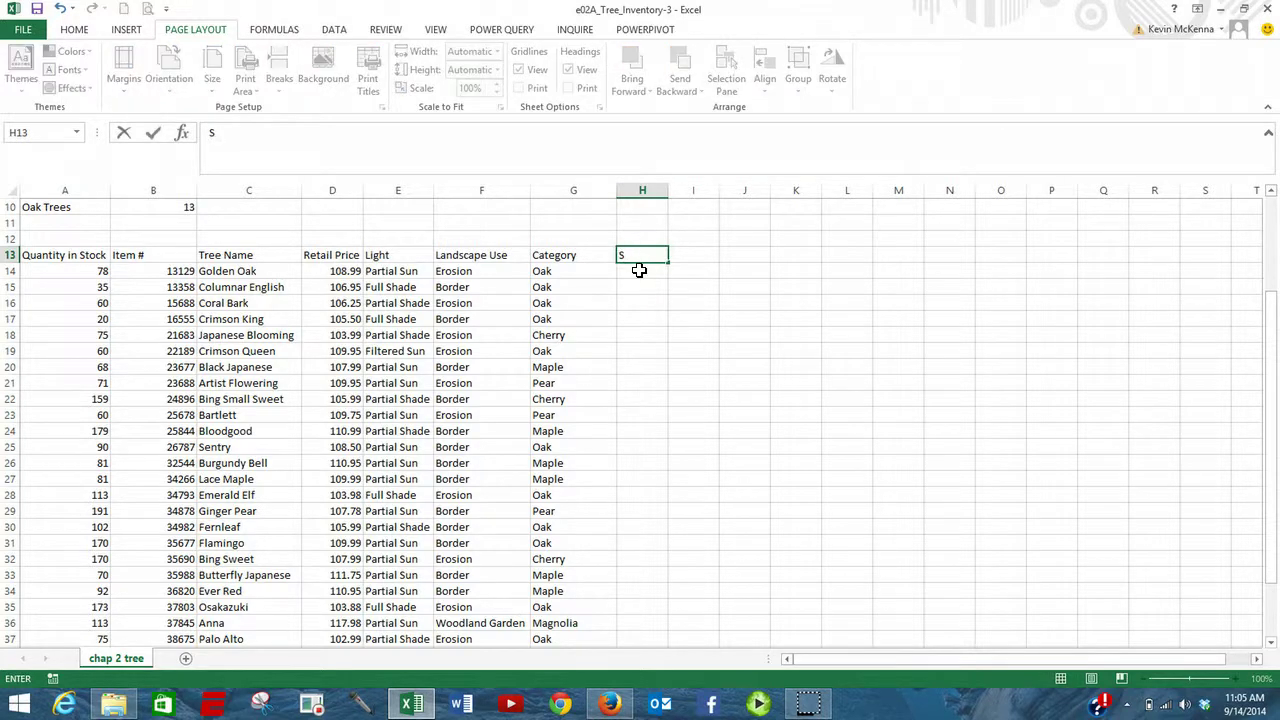
text(tock Level)
key(Return)
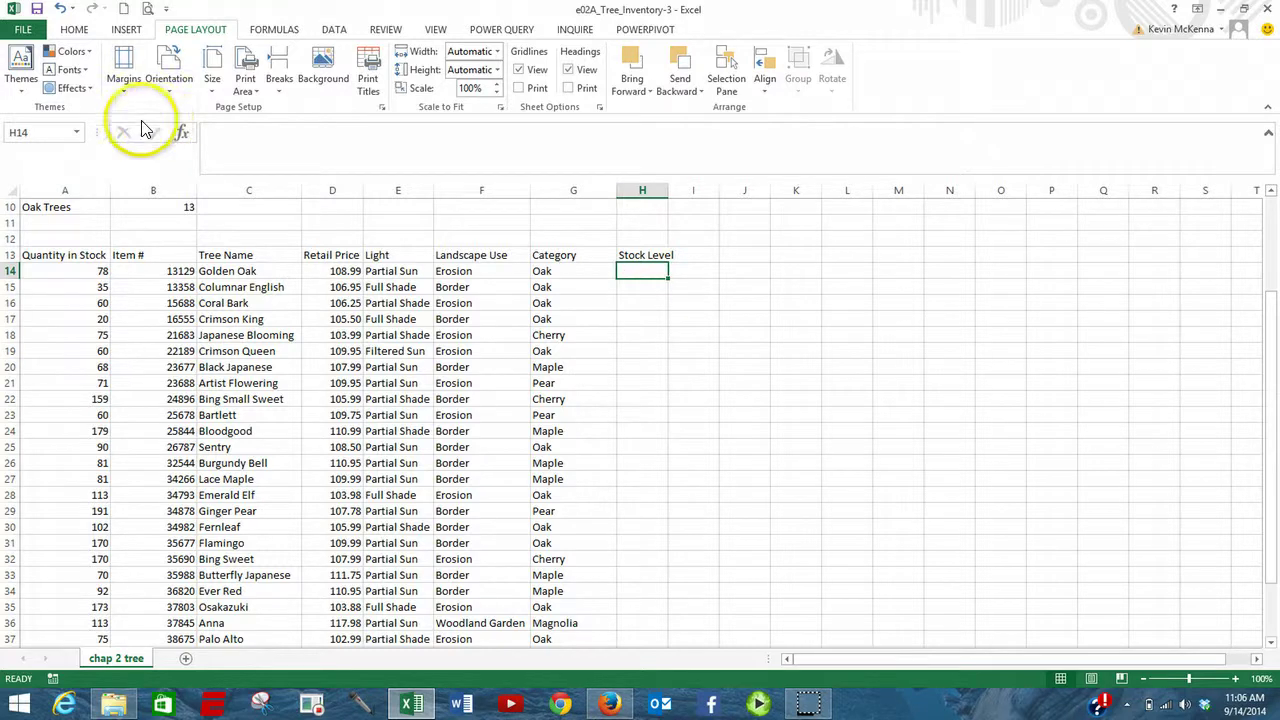
Search for the IF function and insert it in H14
click(183, 133)
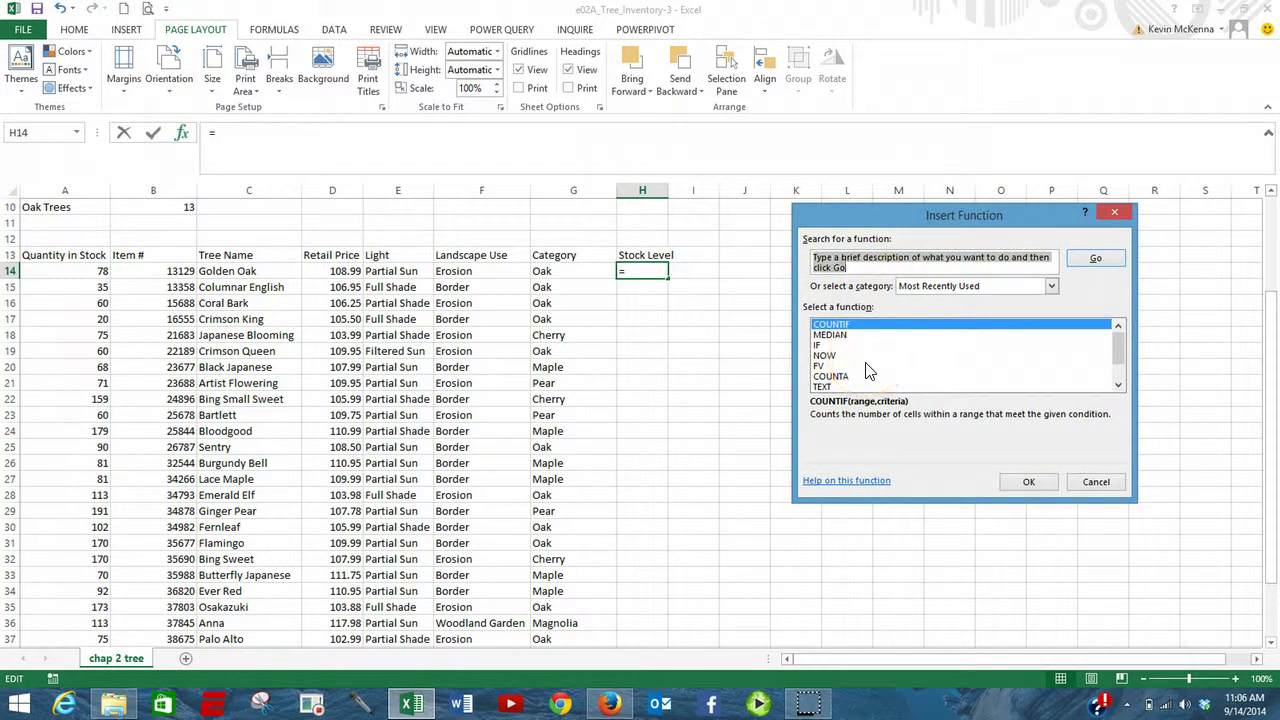
text(if)
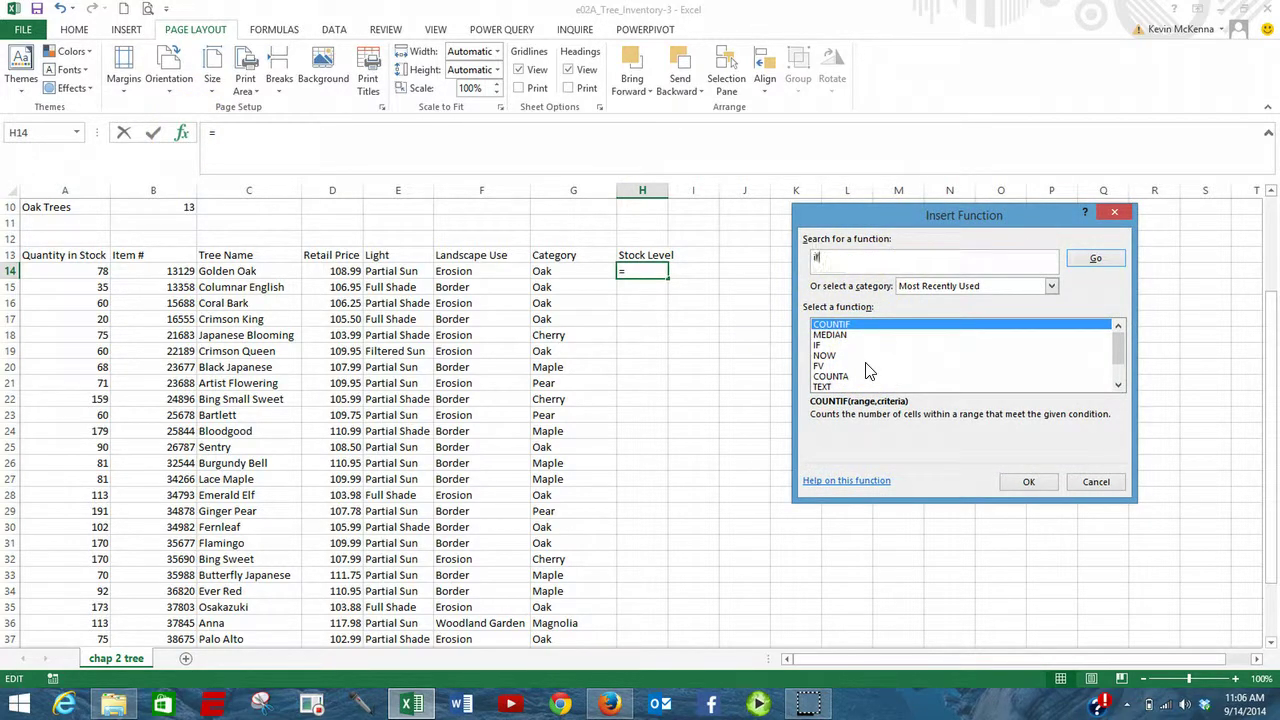
click(1104, 261)
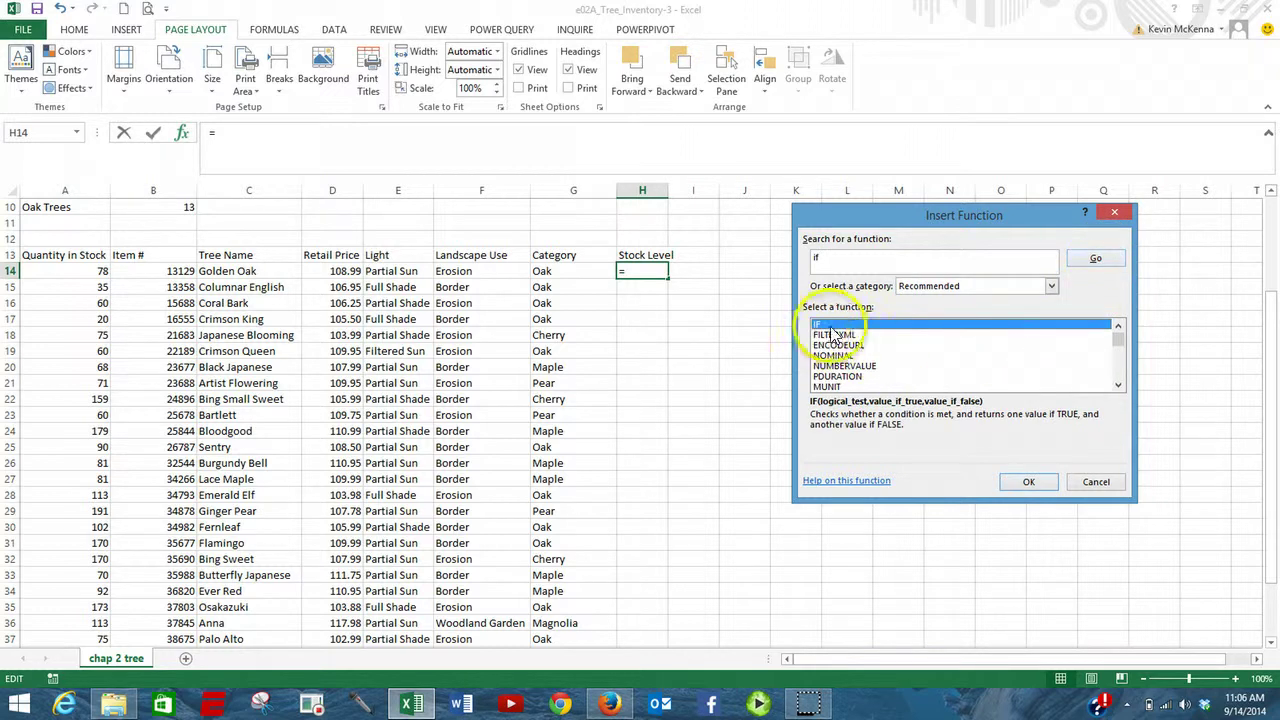
click(1028, 482)
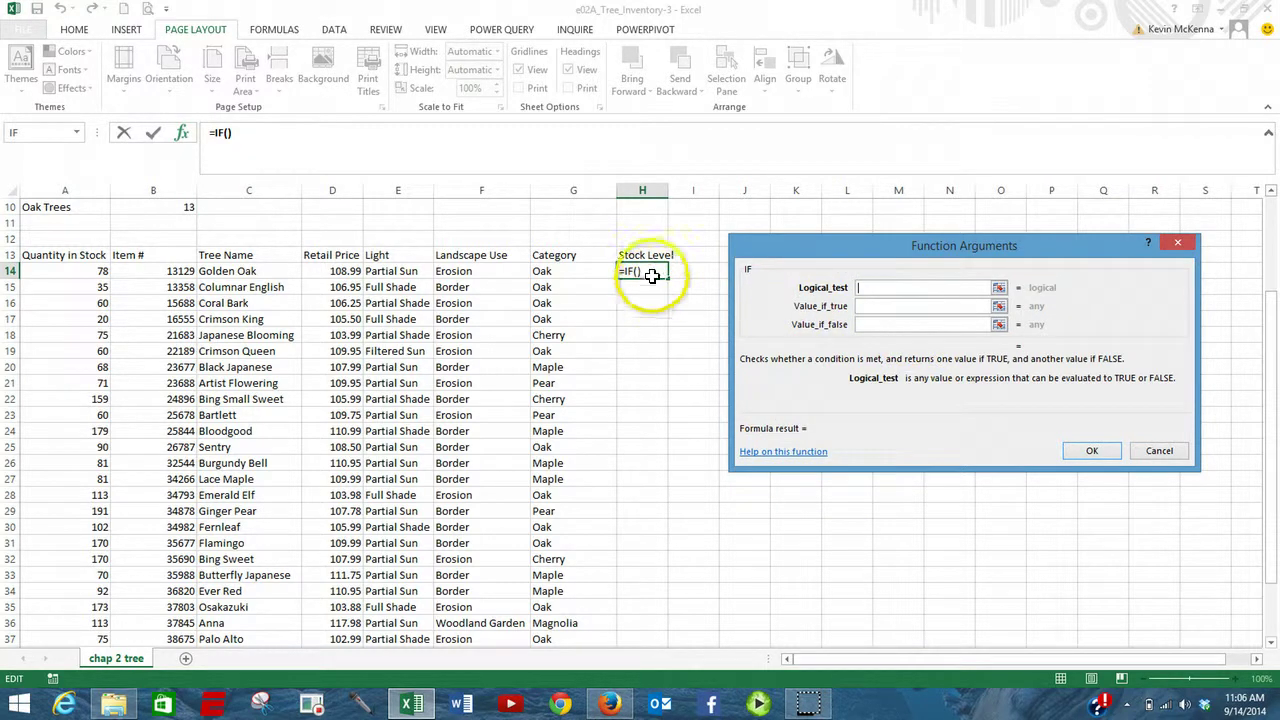
Complete the IF function in H14 with logical test A14<75, returning Order if true and Ok if false
click(92, 271)
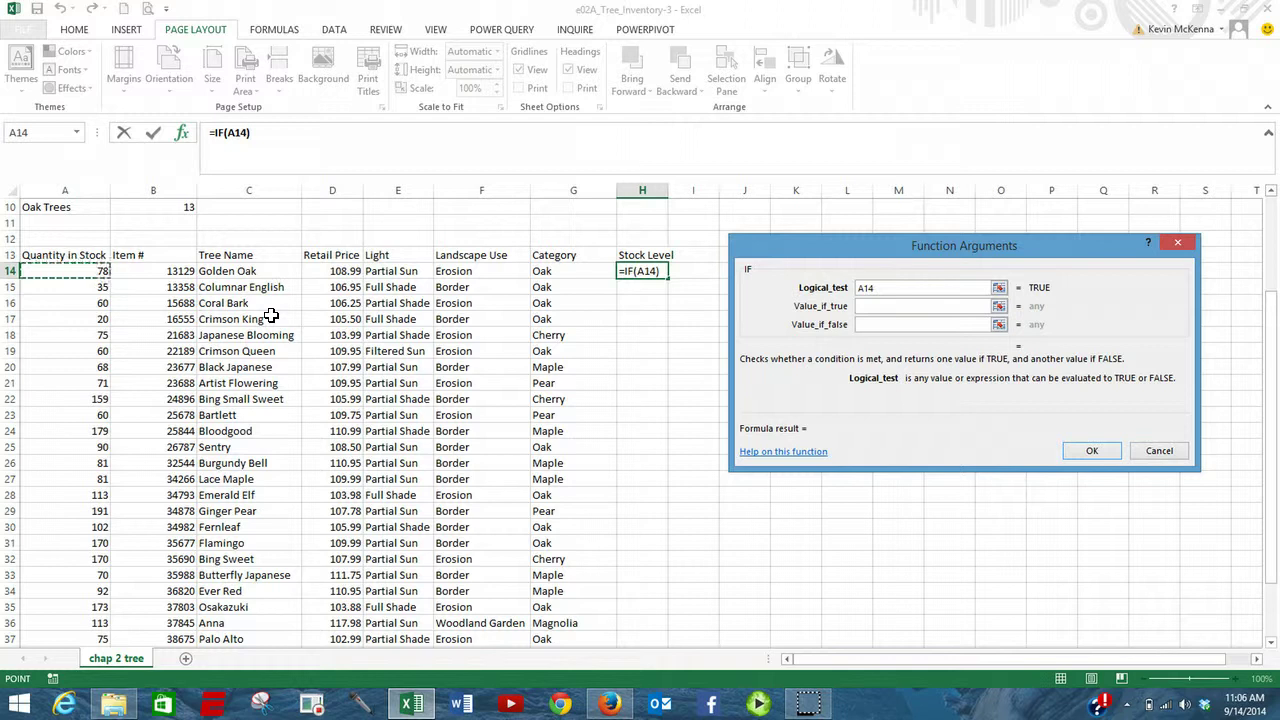
text(<)
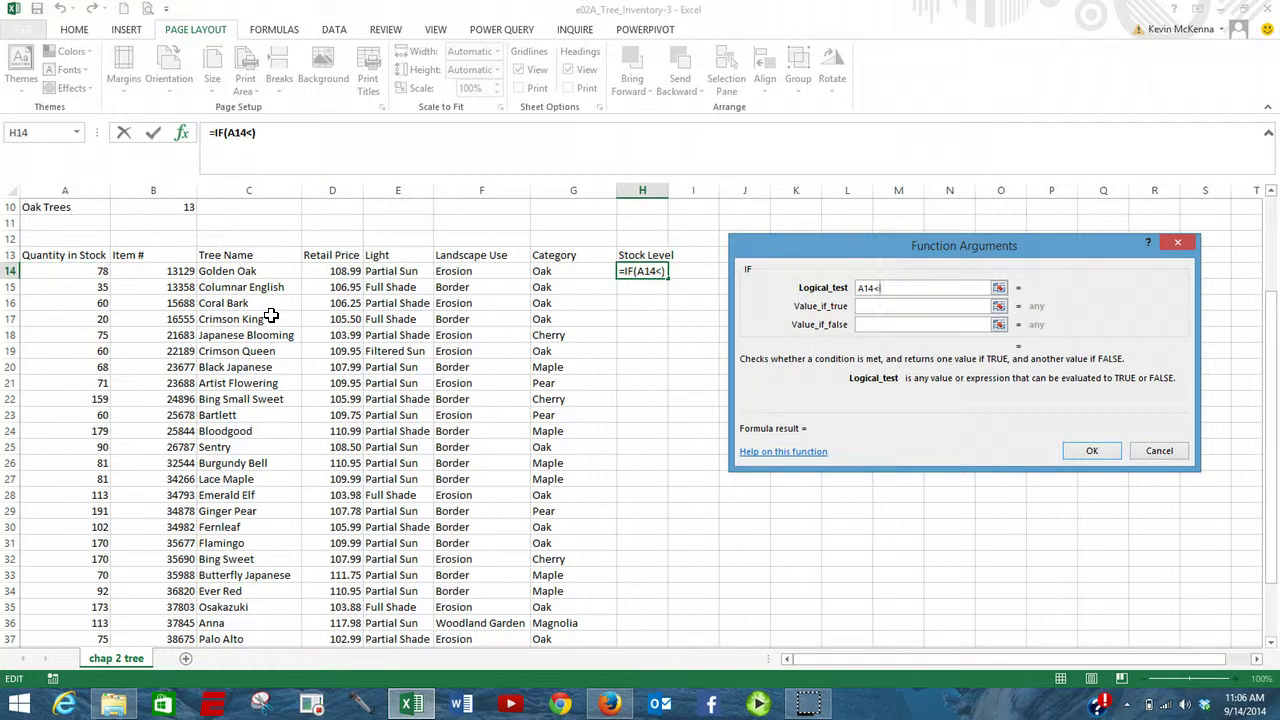
text(75)
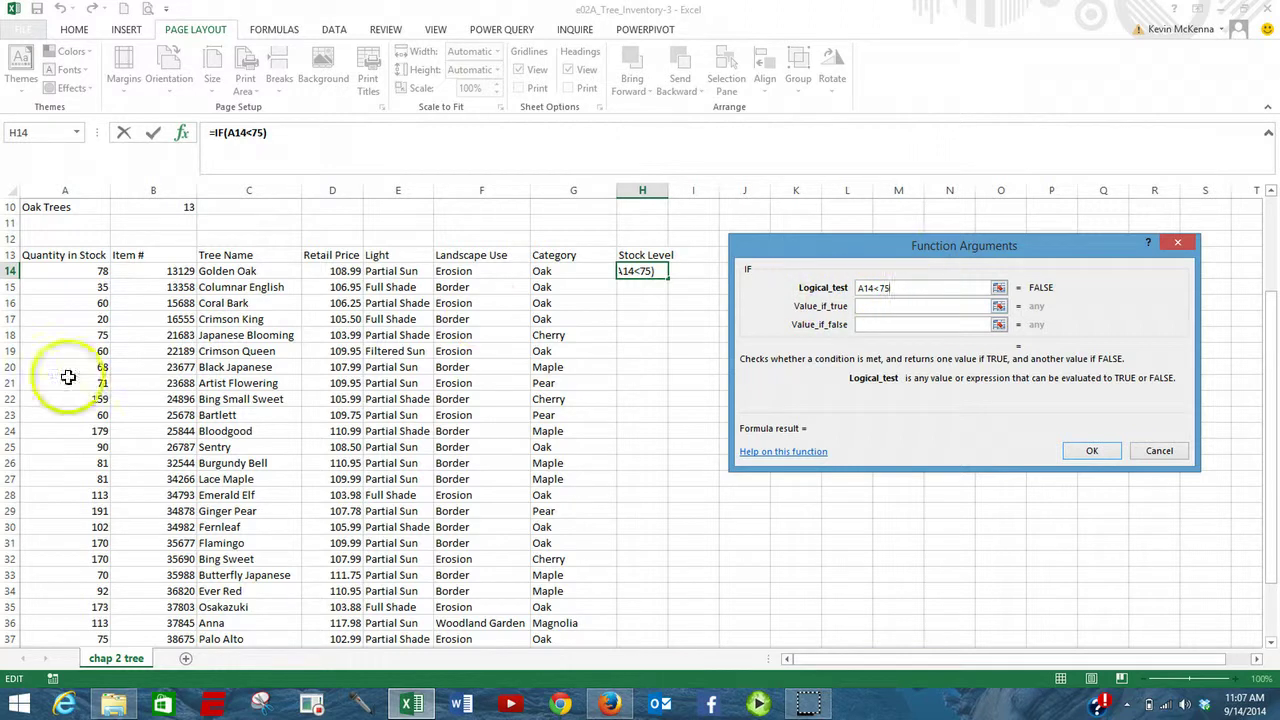
click(868, 307)
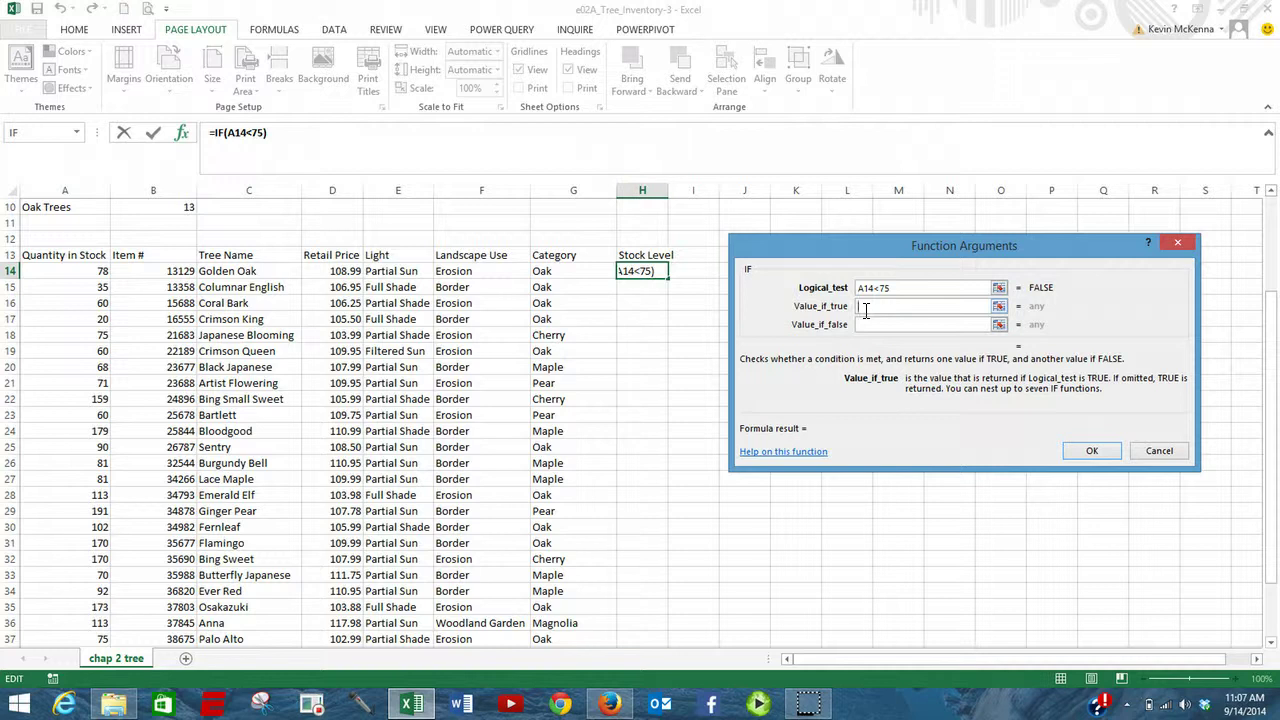
text(O)
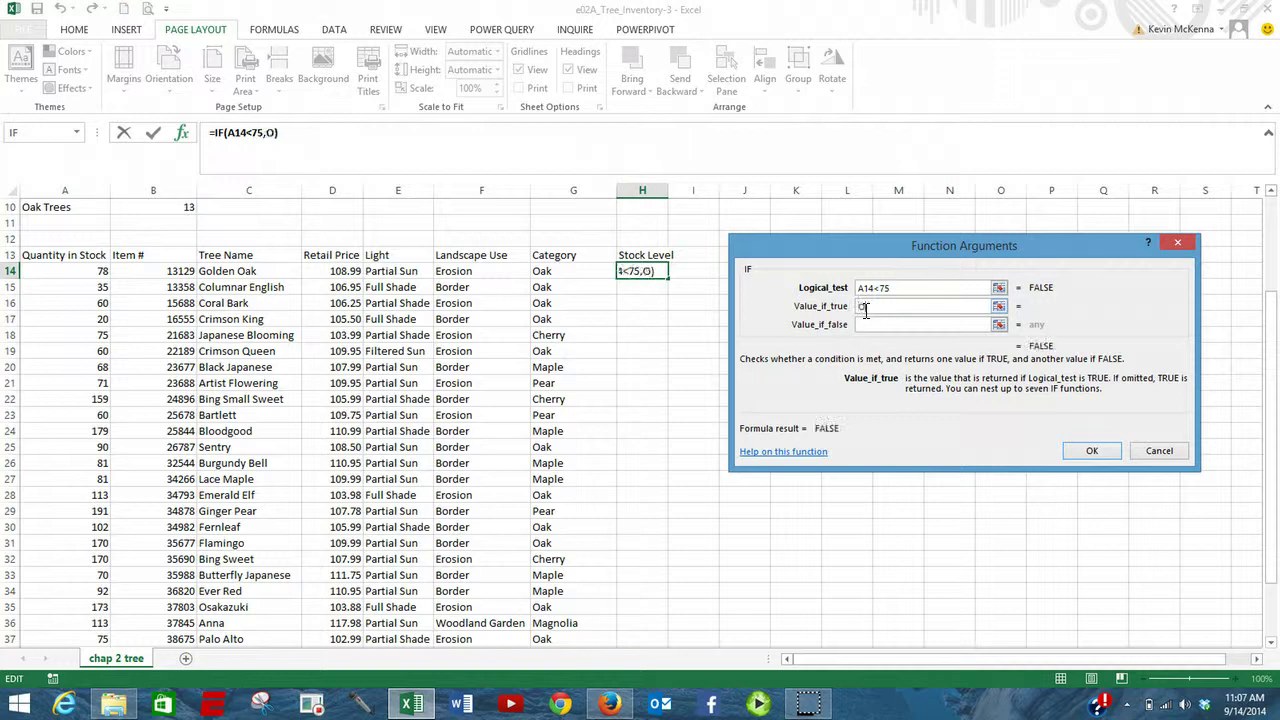
text(rder)
click(872, 324)
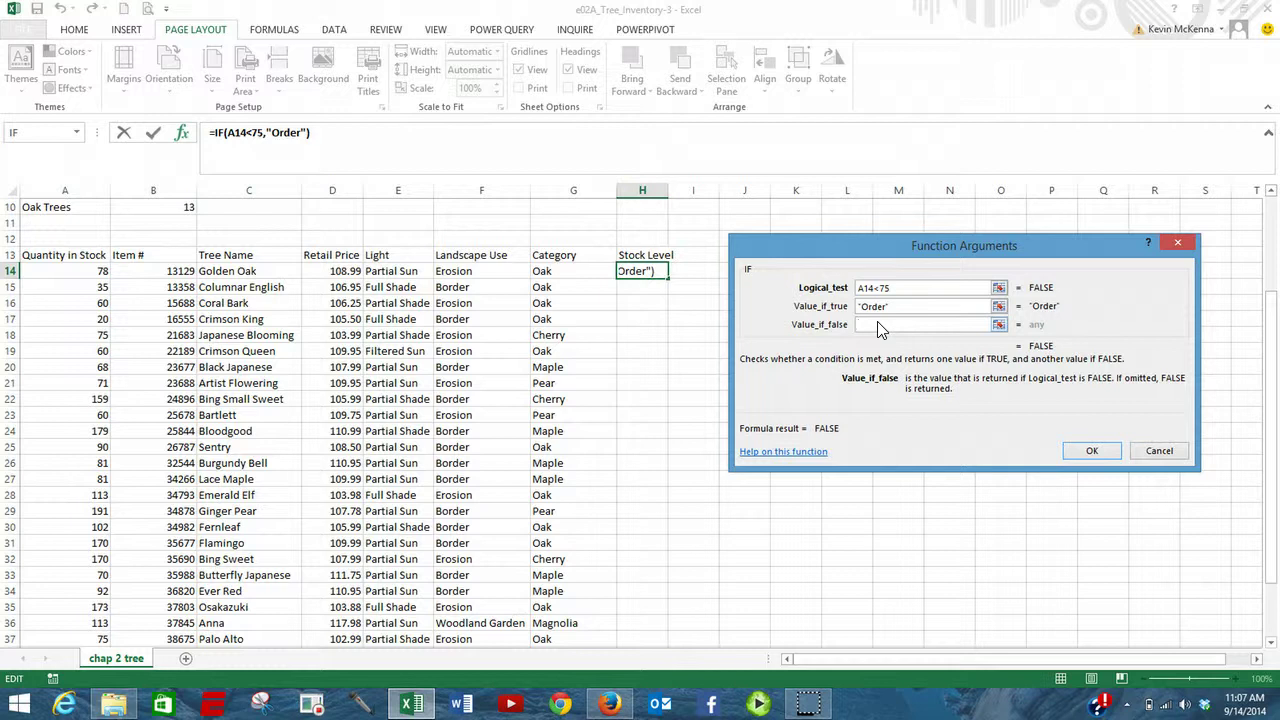
text(Ok)
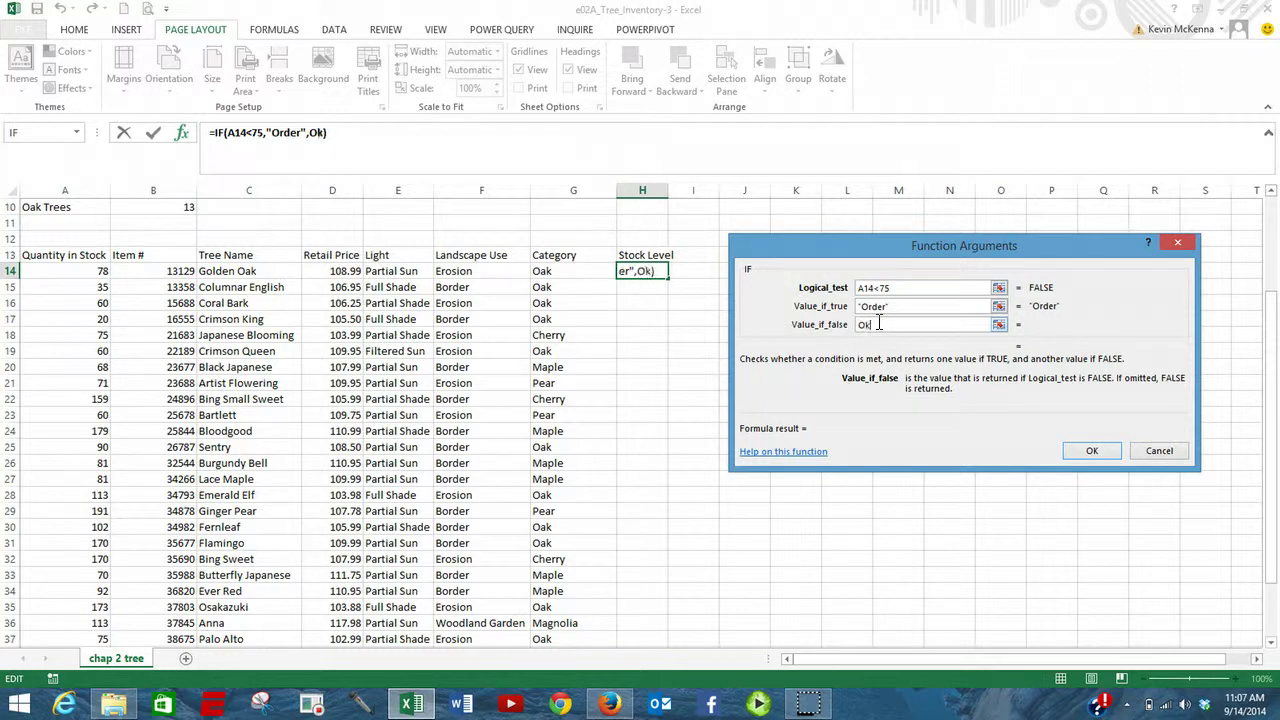
click(1092, 451)
click(1094, 451)
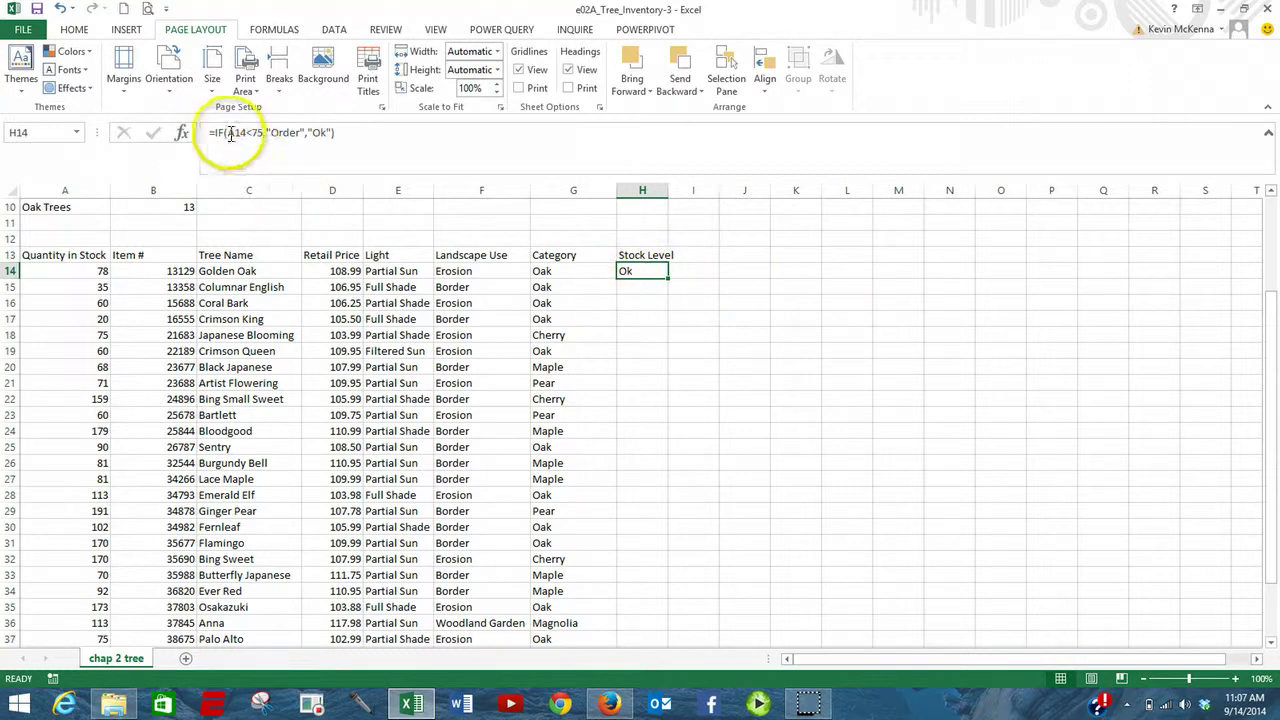
Review the IF formula in H14, then fill it down the Stock Level column through H42
double_click(649, 272)
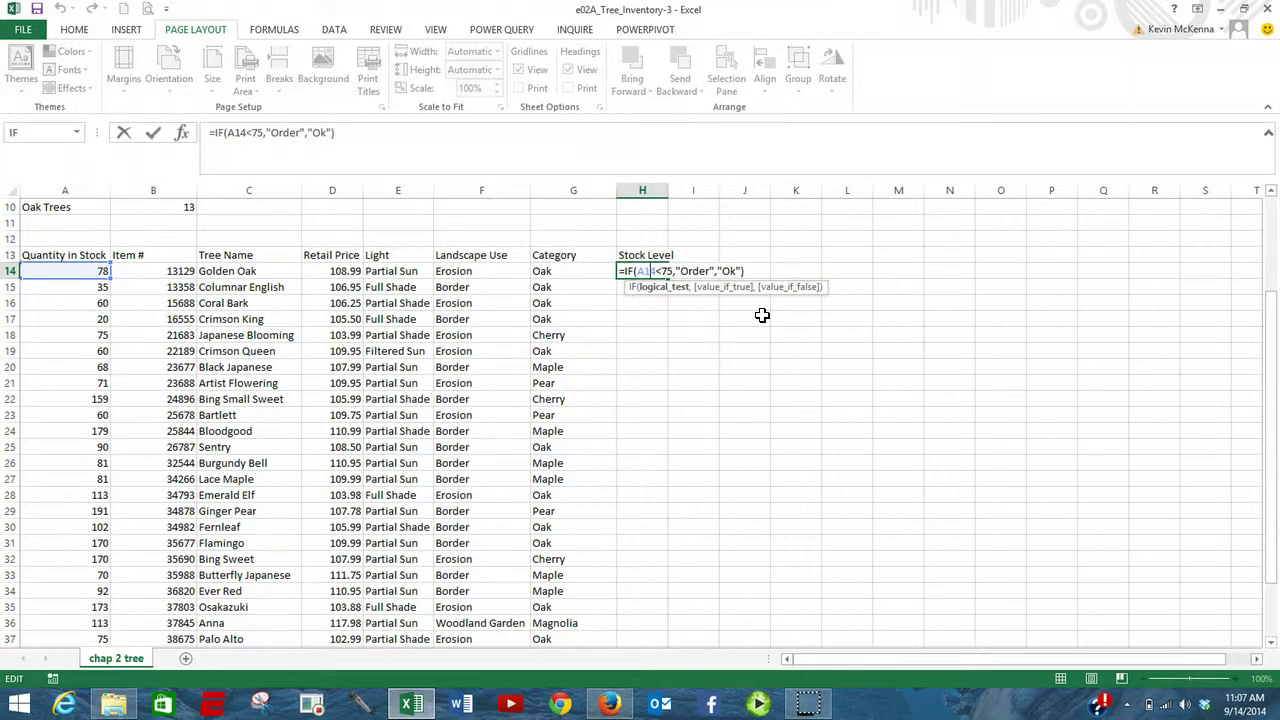
key(ctrl+Return)
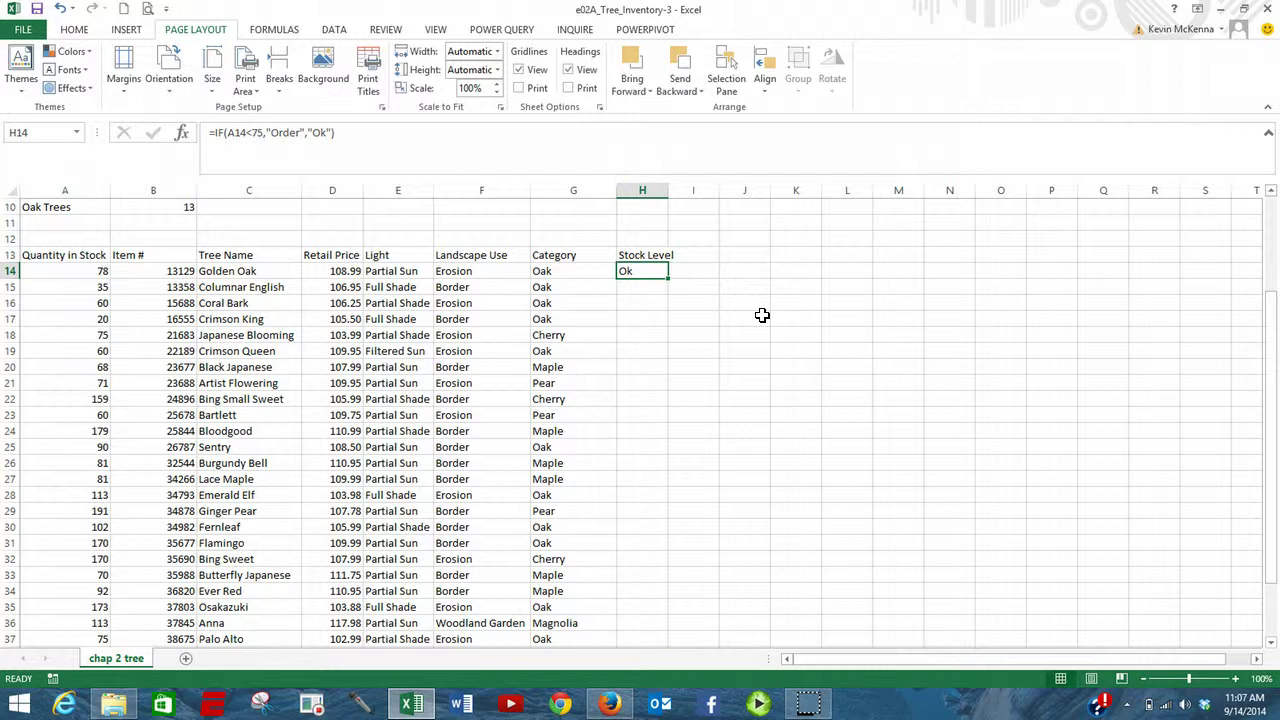
double_click(669, 281)
scroll(742, 517, down, 2)
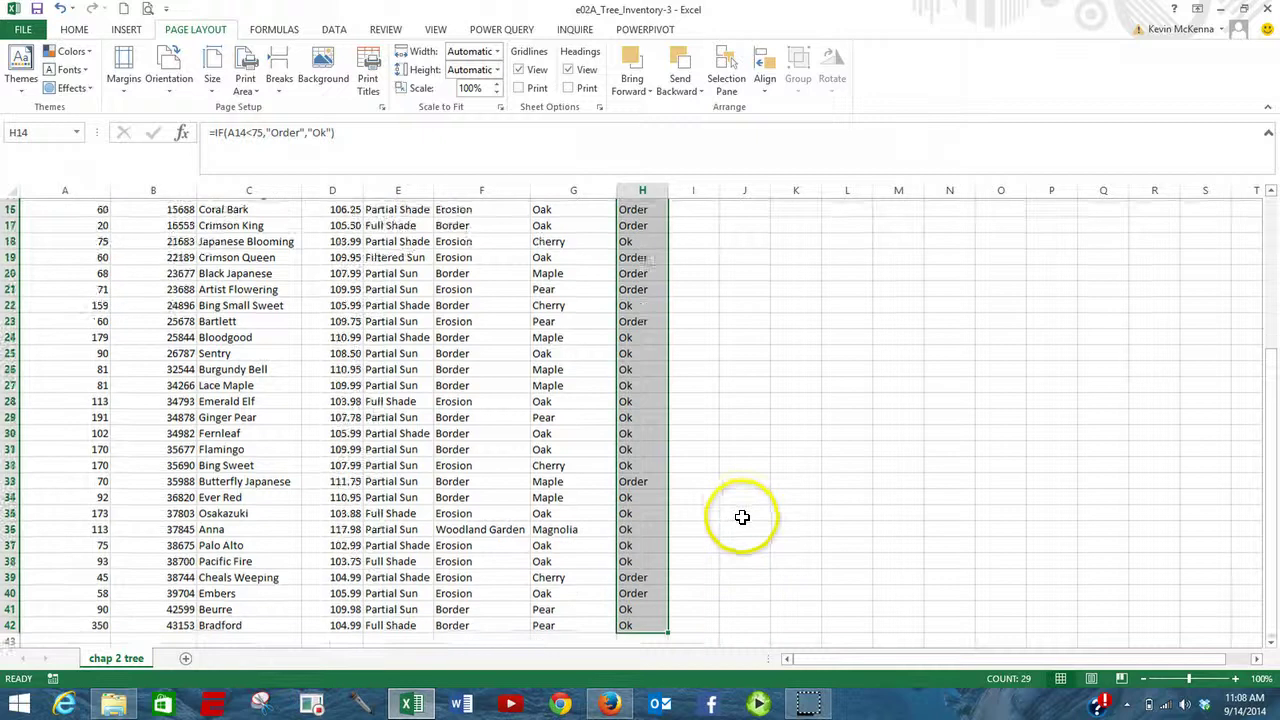
scroll(742, 517, down, 3)
scroll(742, 517, up, 7)
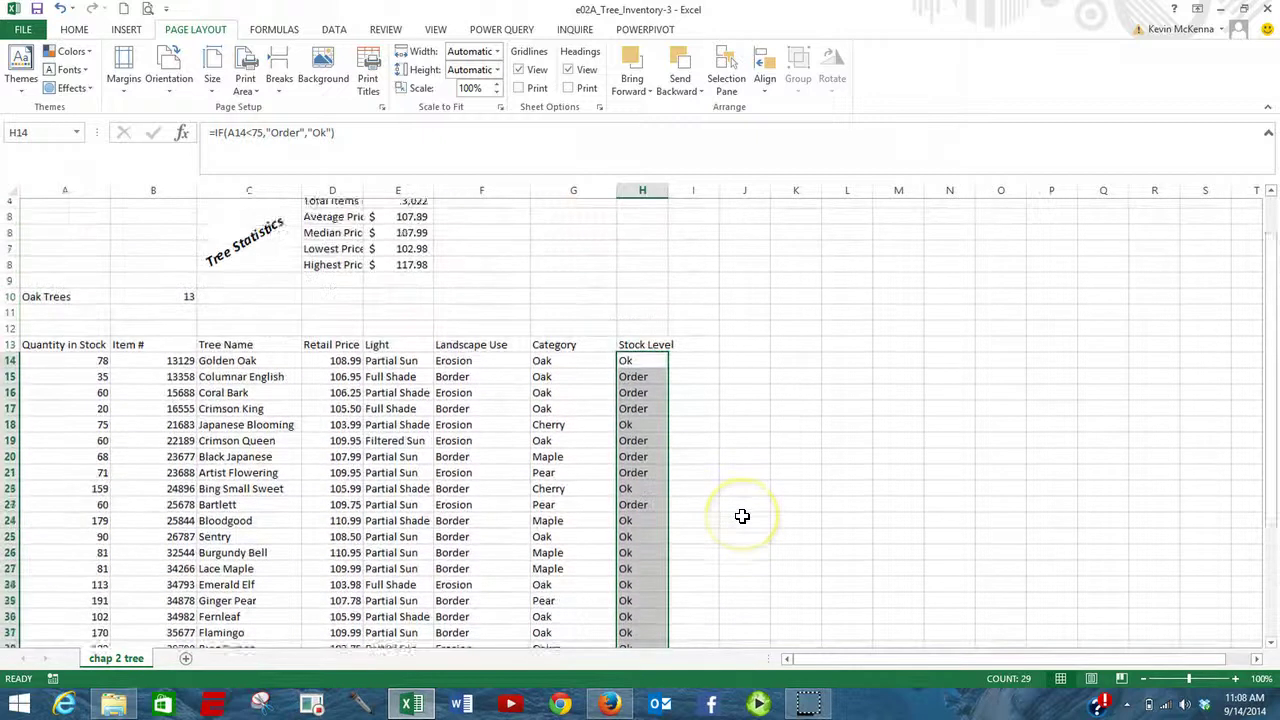
scroll(742, 516, down, 1)
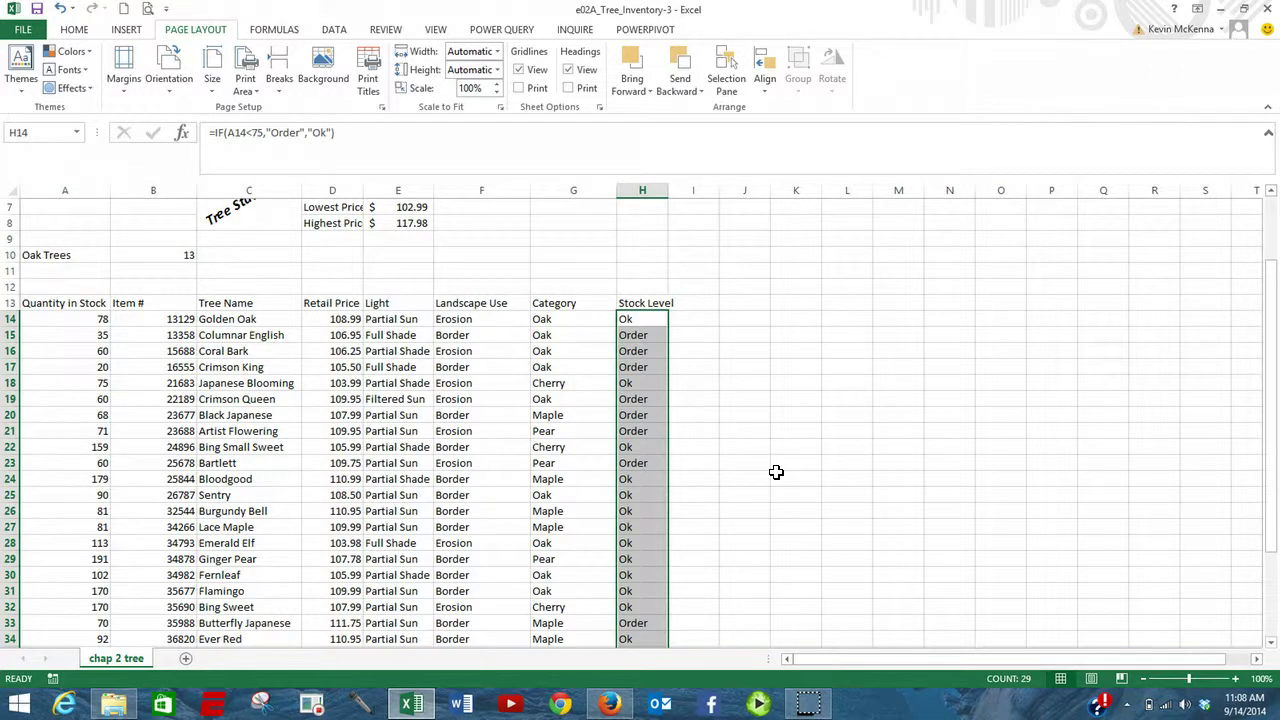
scroll(711, 429, down, 2)
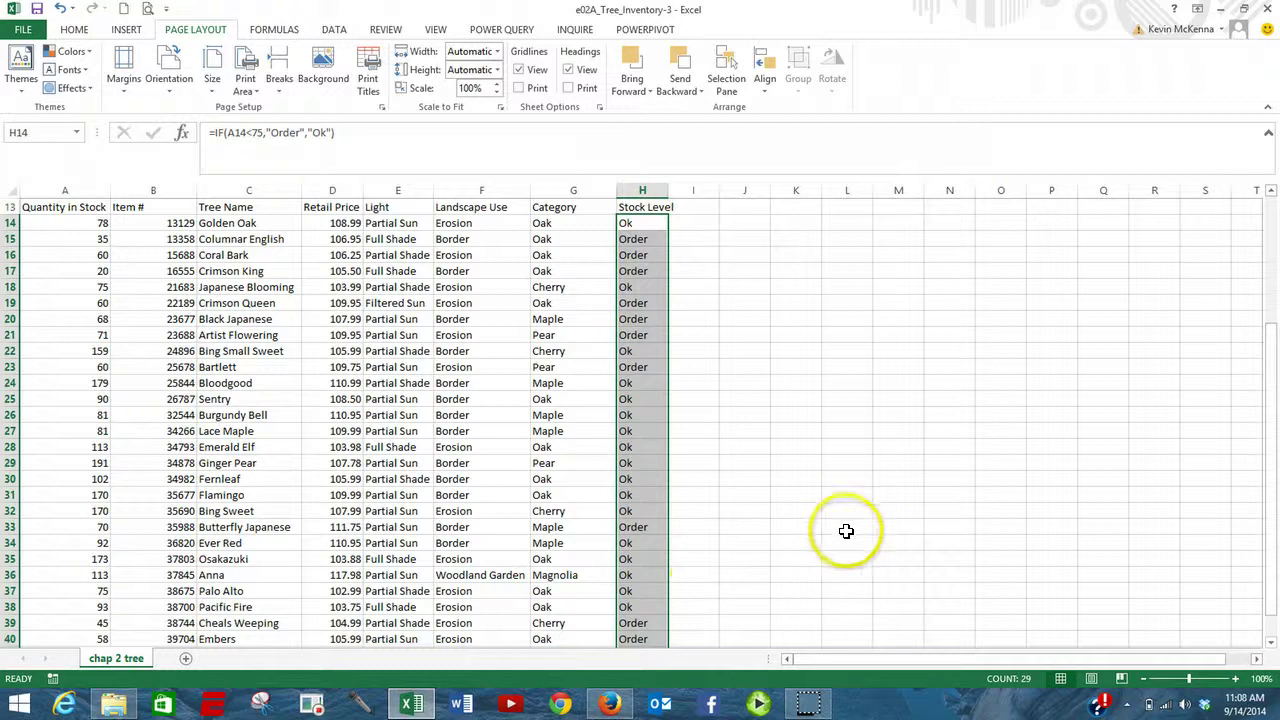
scroll(846, 529, down, 2)
scroll(846, 529, up, 4)
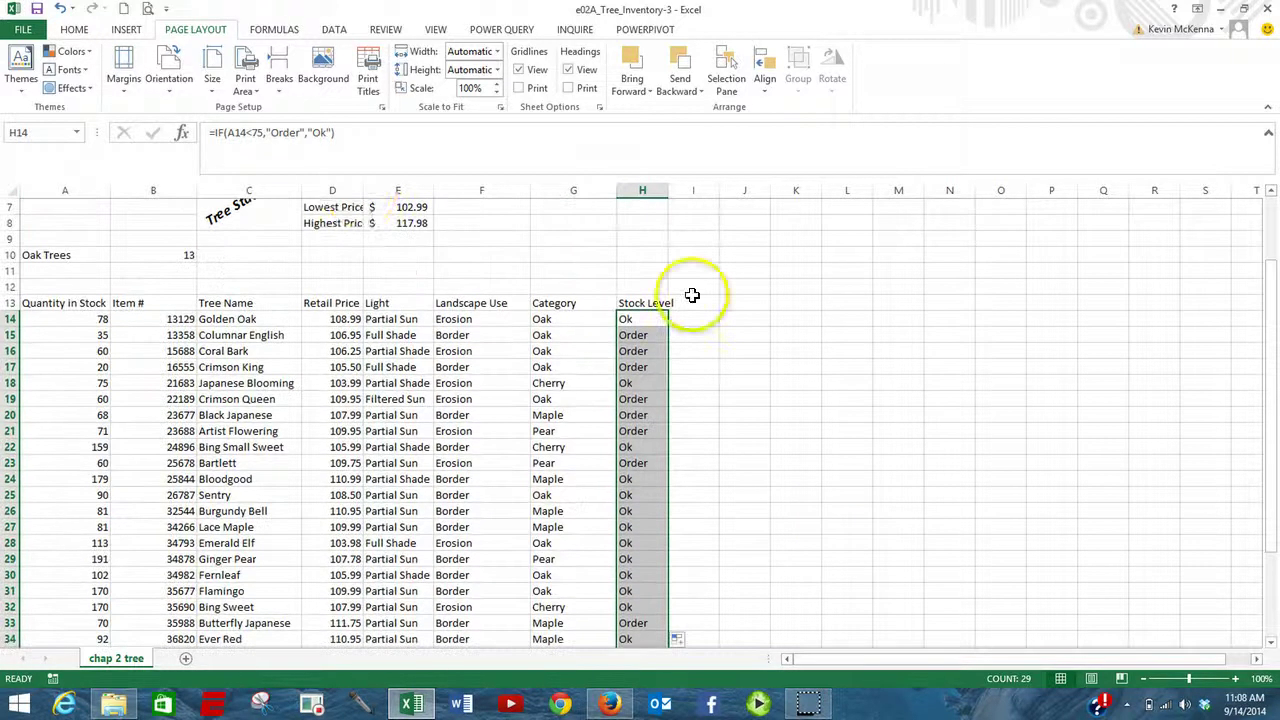
Add a Text that Contains conditional format to H14:H42 for Order, with Light Red Fill with Dark Red Text
click(80, 32)
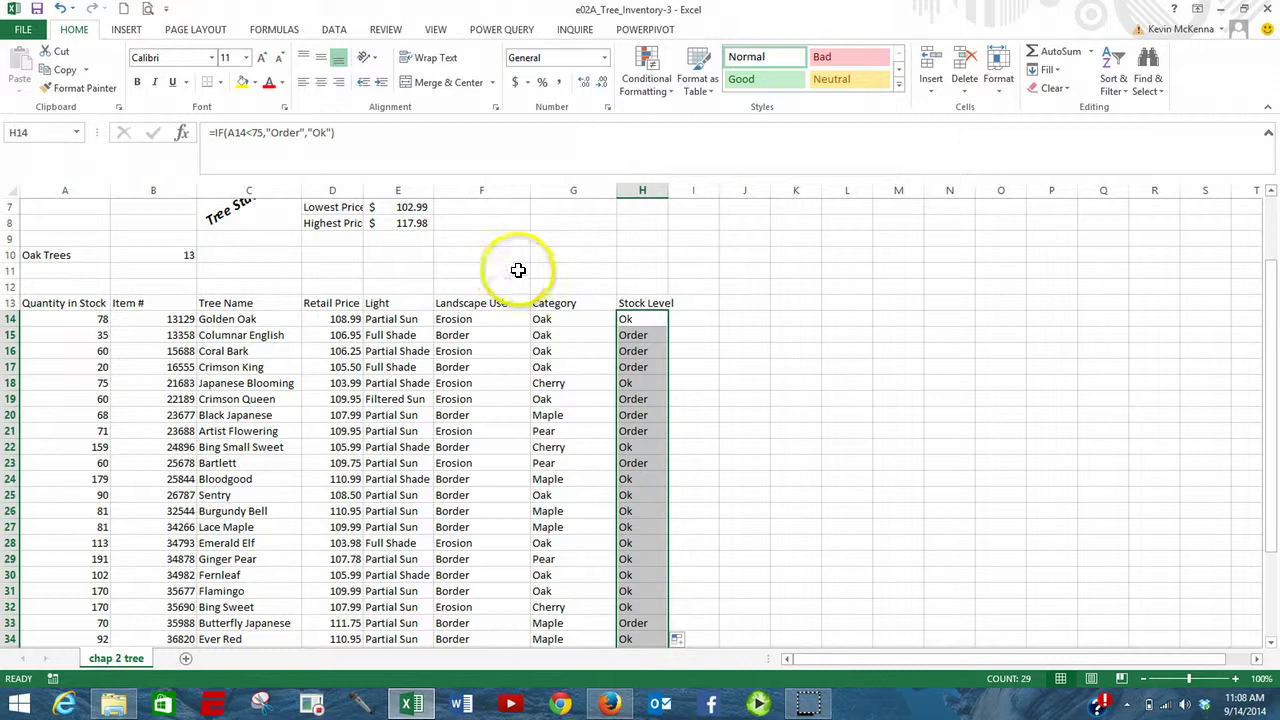
click(673, 97)
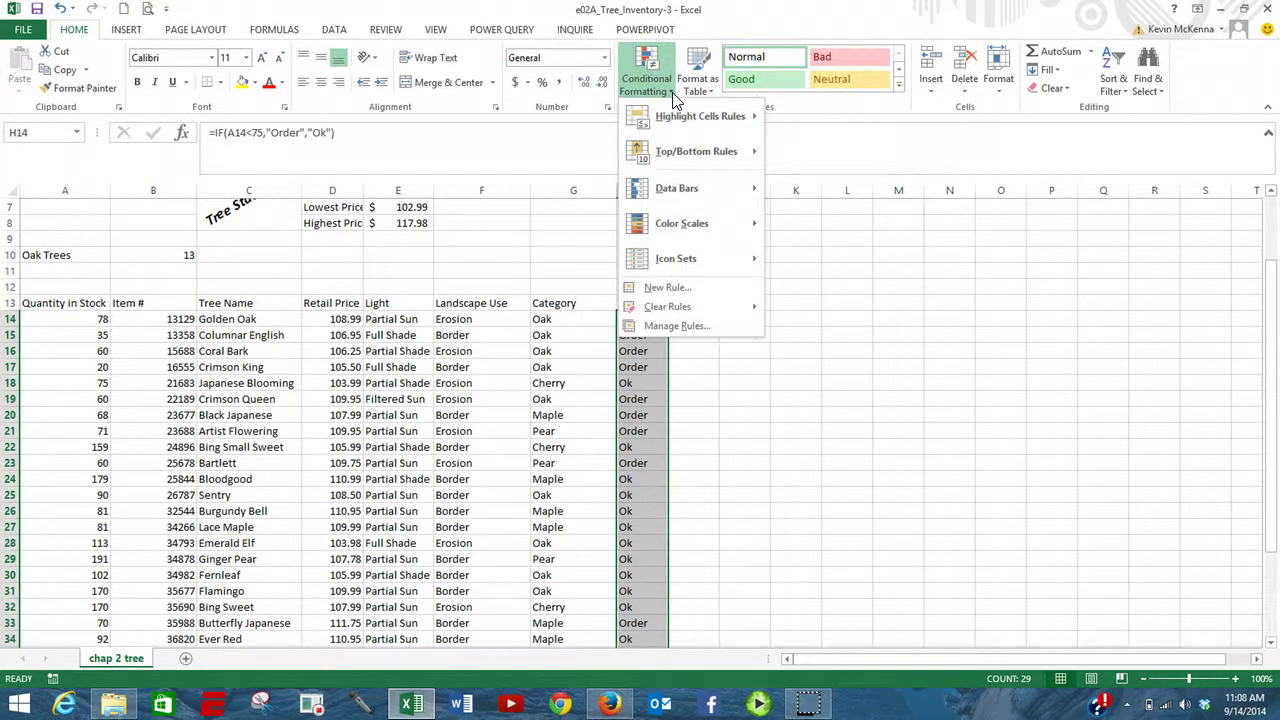
mouse_move(680, 120)
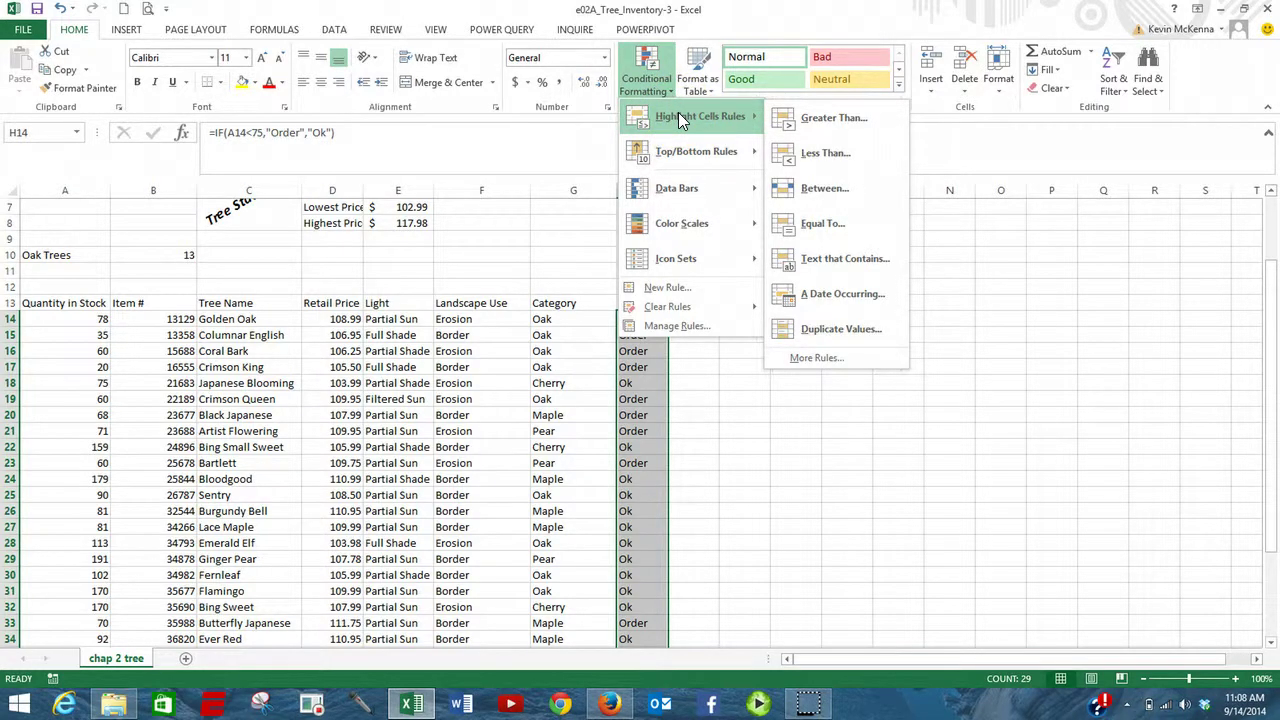
click(836, 258)
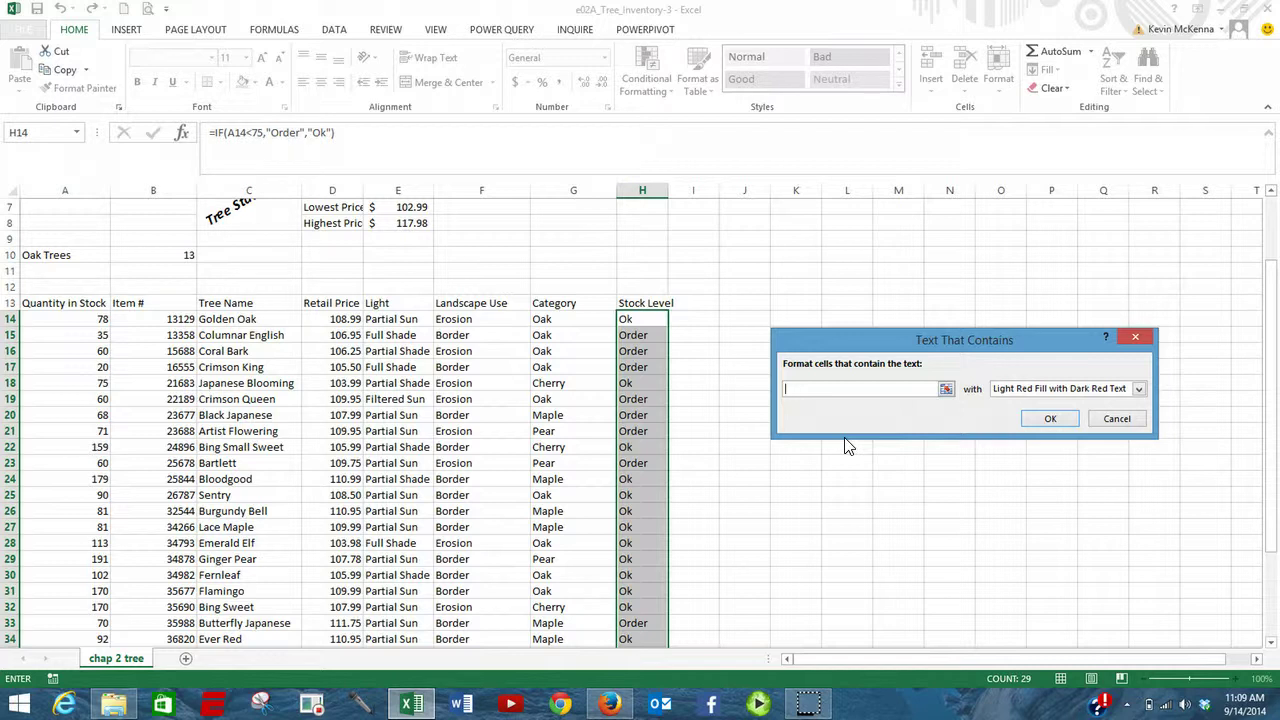
text(Or)
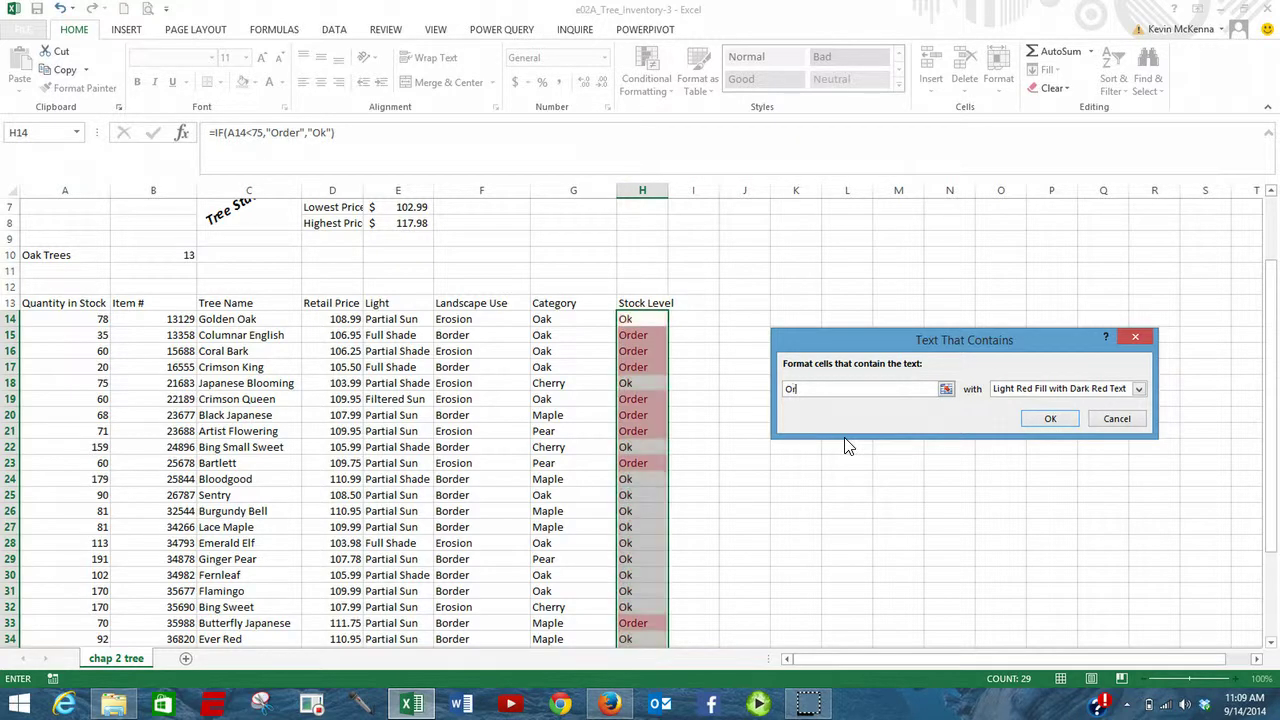
text(der)
click(1052, 418)
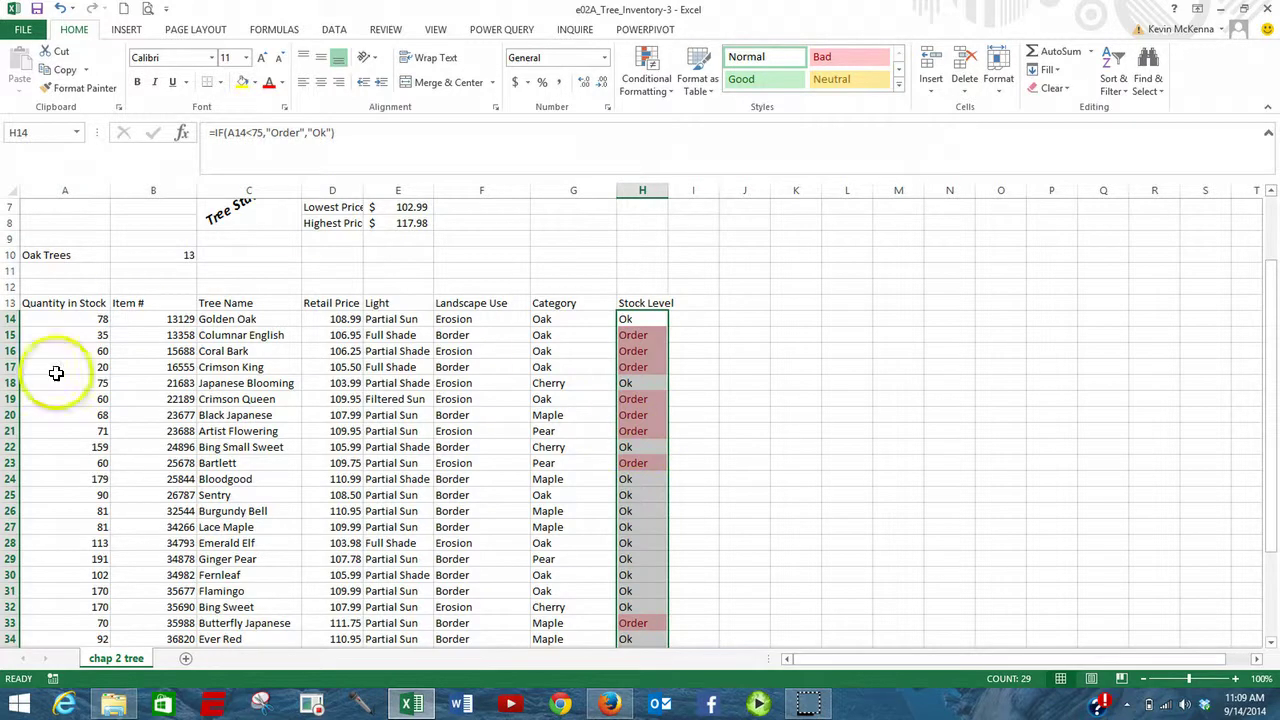
Add green gradient fill data bars to the Quantity in Stock values in A14:A42
click(75, 319)
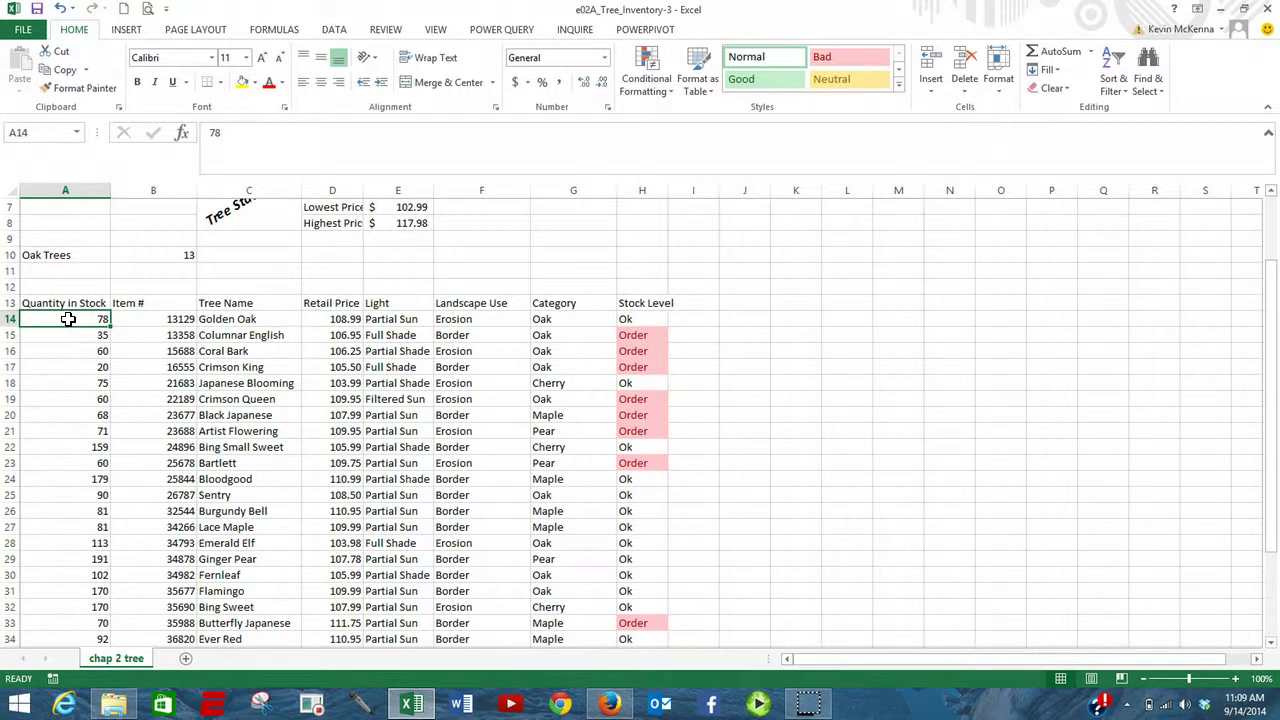
drag(68, 319, 63, 587)
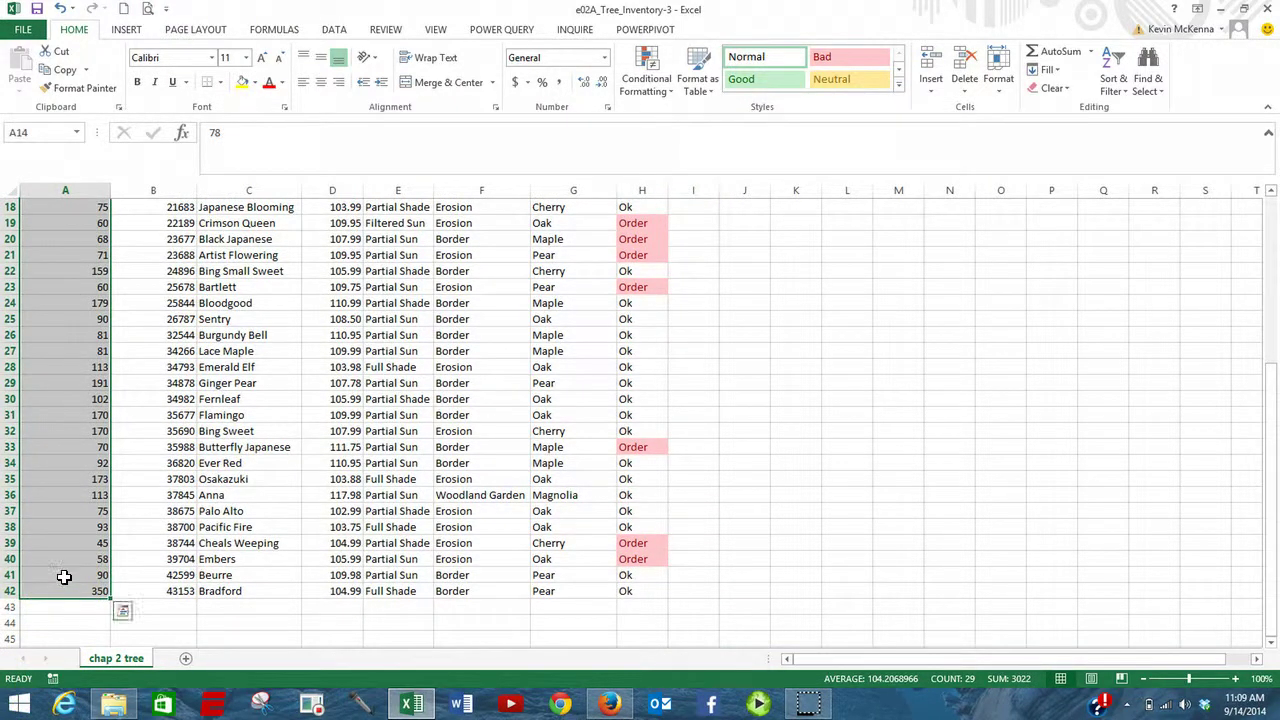
click(74, 31)
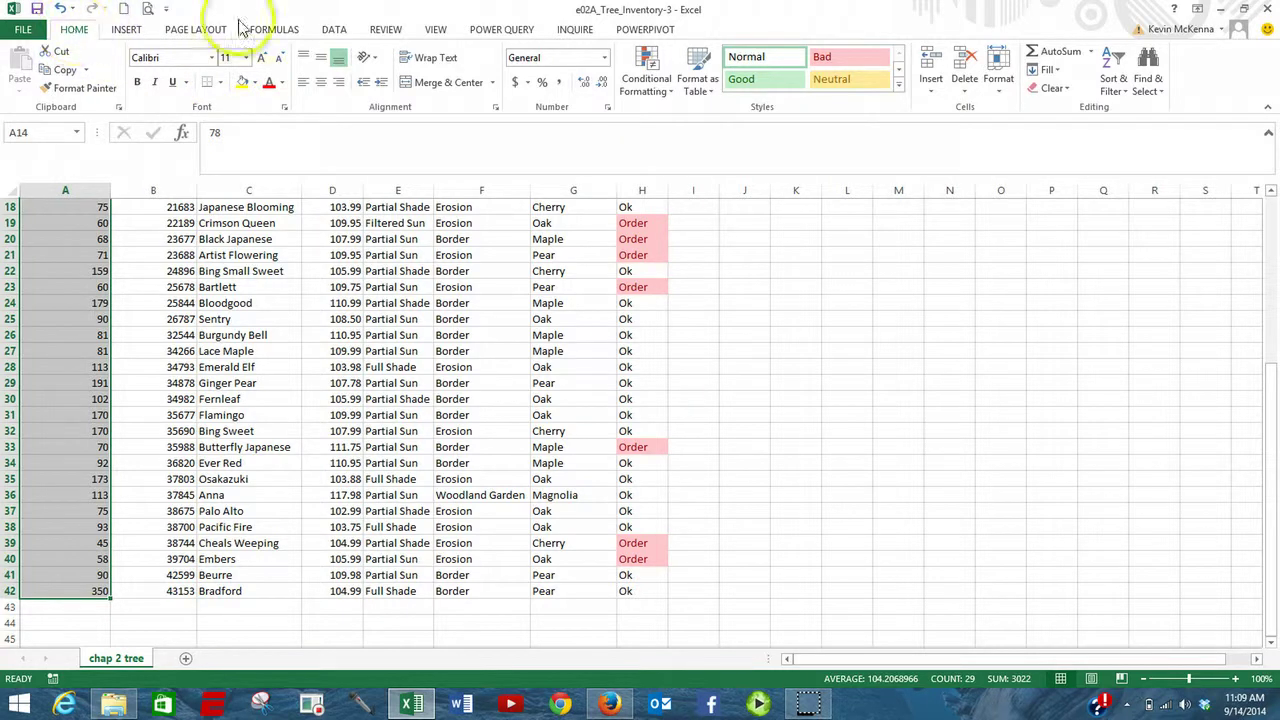
click(674, 92)
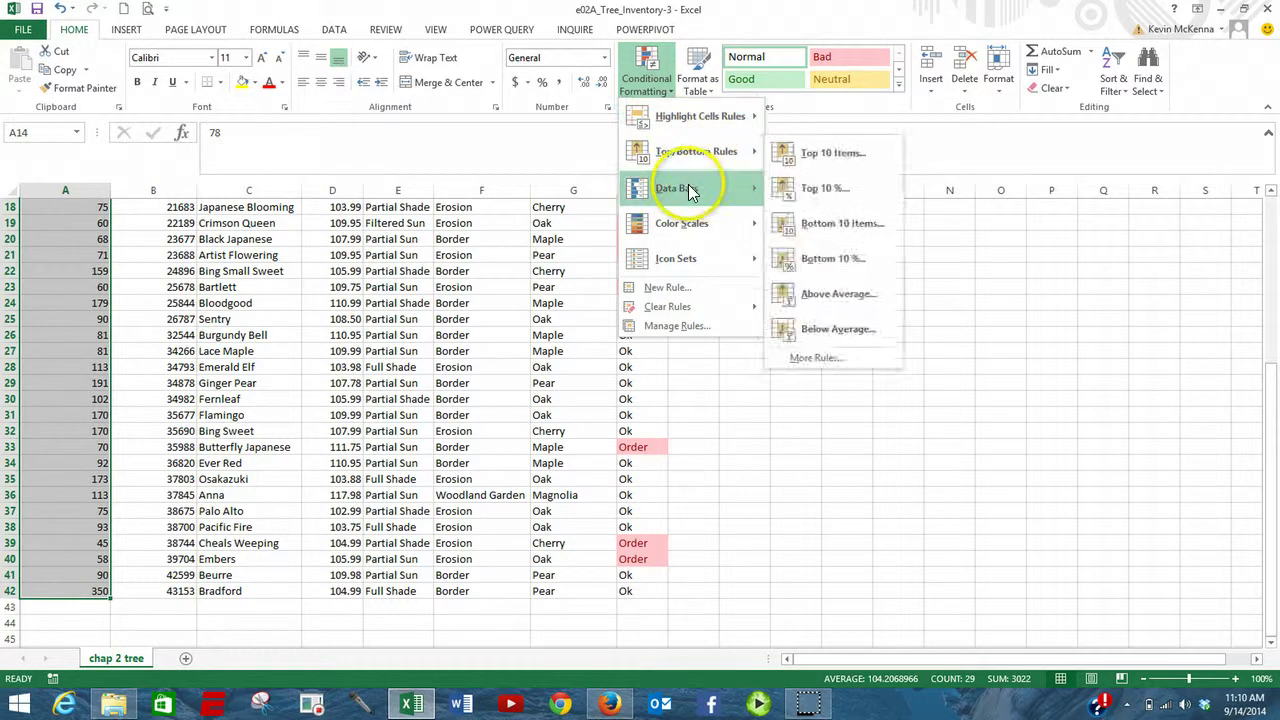
mouse_move(688, 190)
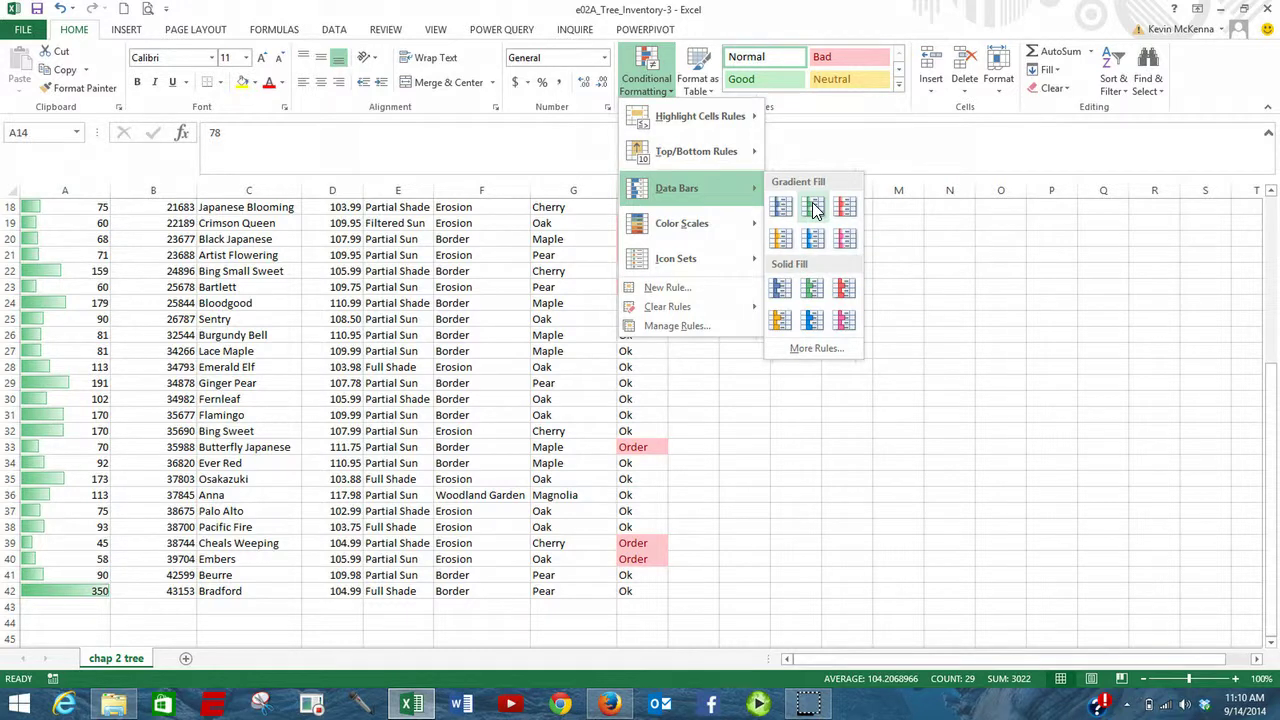
click(812, 207)
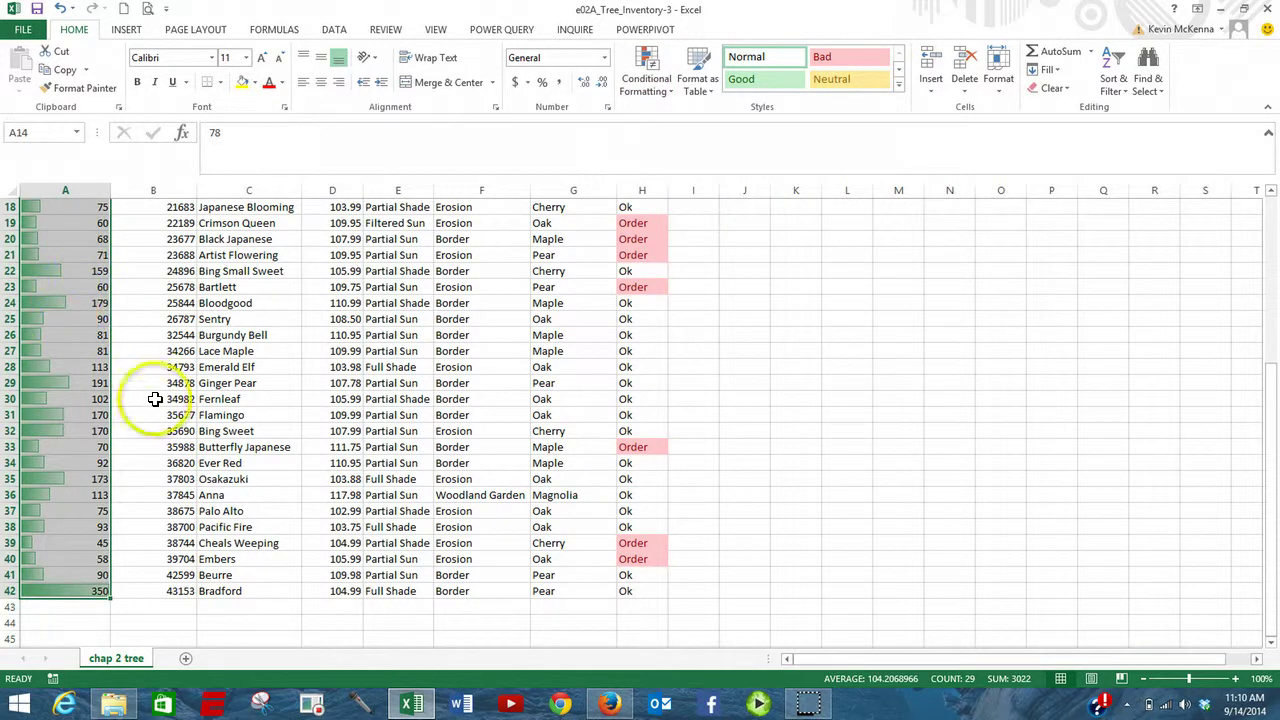
scroll(155, 399, up, 3)
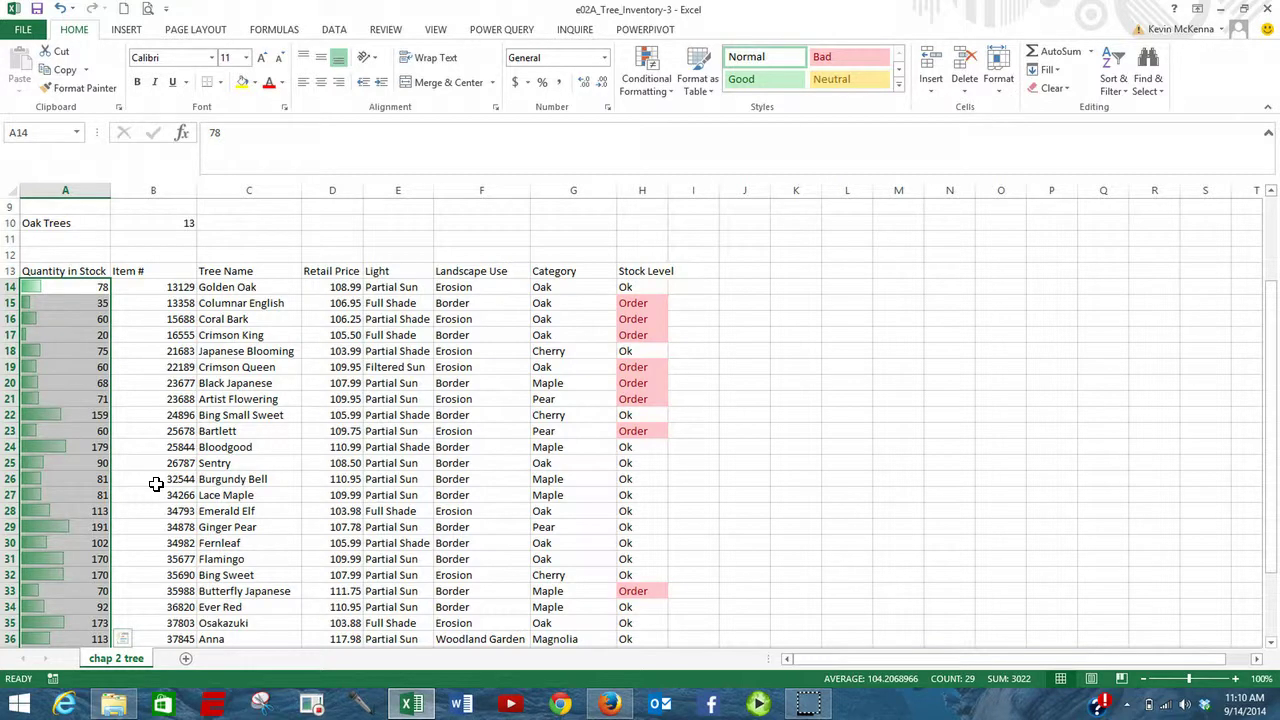
Replace every Erosion entry in the Landscape Use range F14:F42 with the instructor's surname in lowercase
click(453, 287)
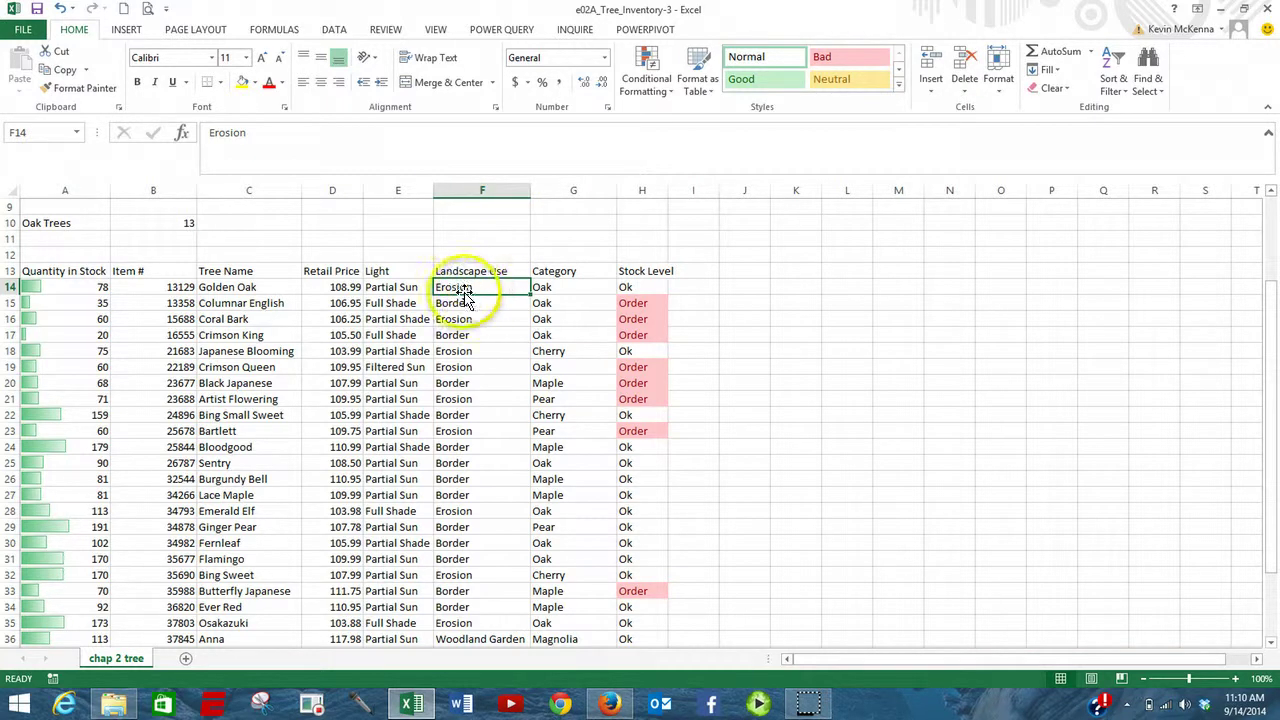
drag(475, 287, 451, 575)
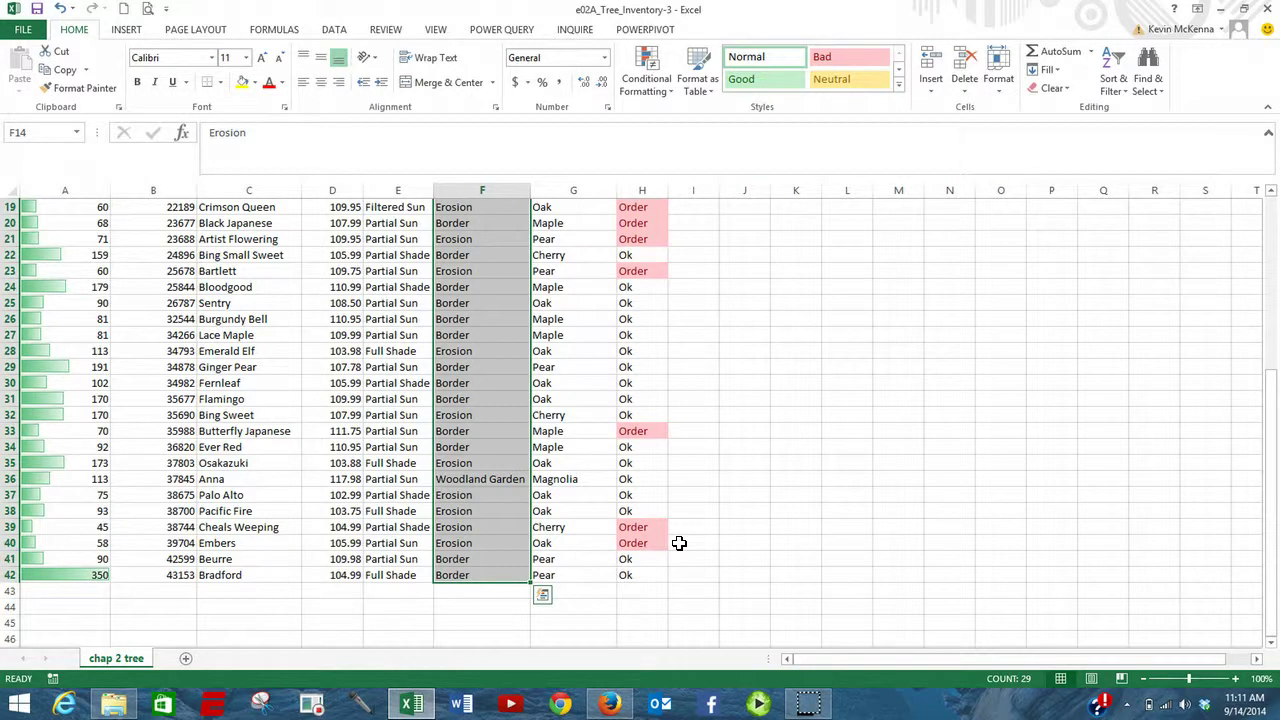
click(1160, 91)
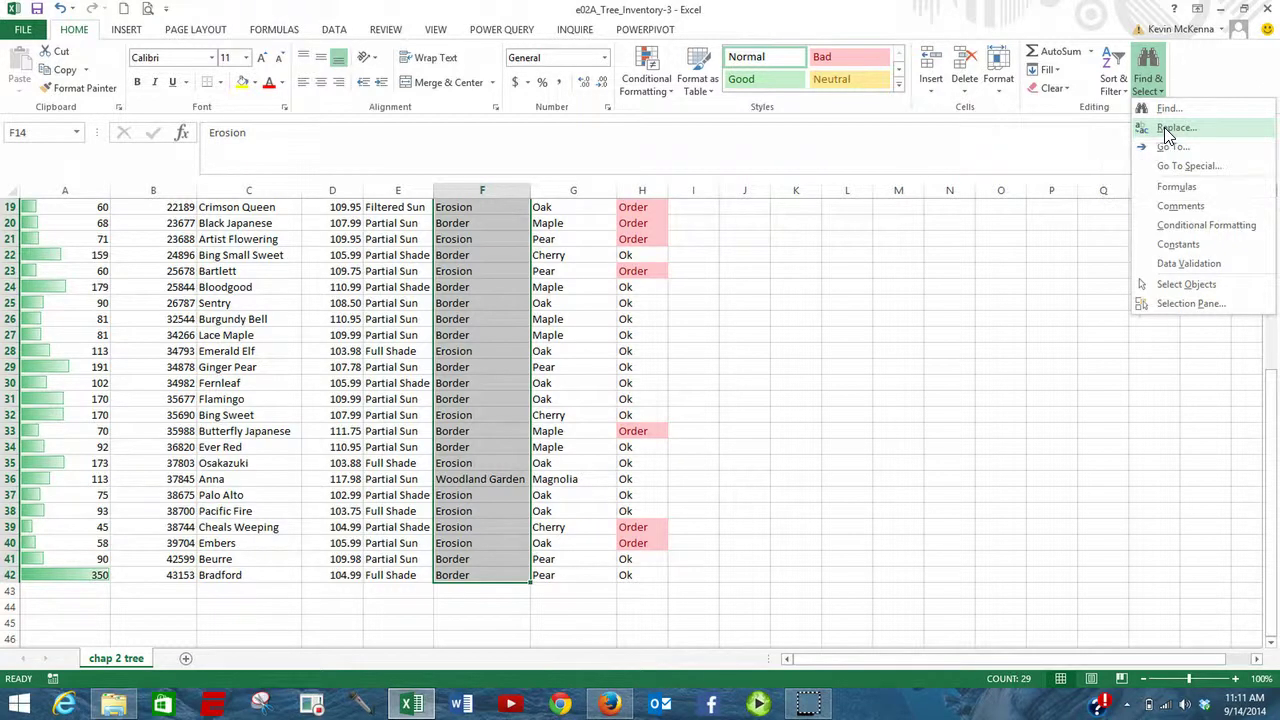
click(1168, 128)
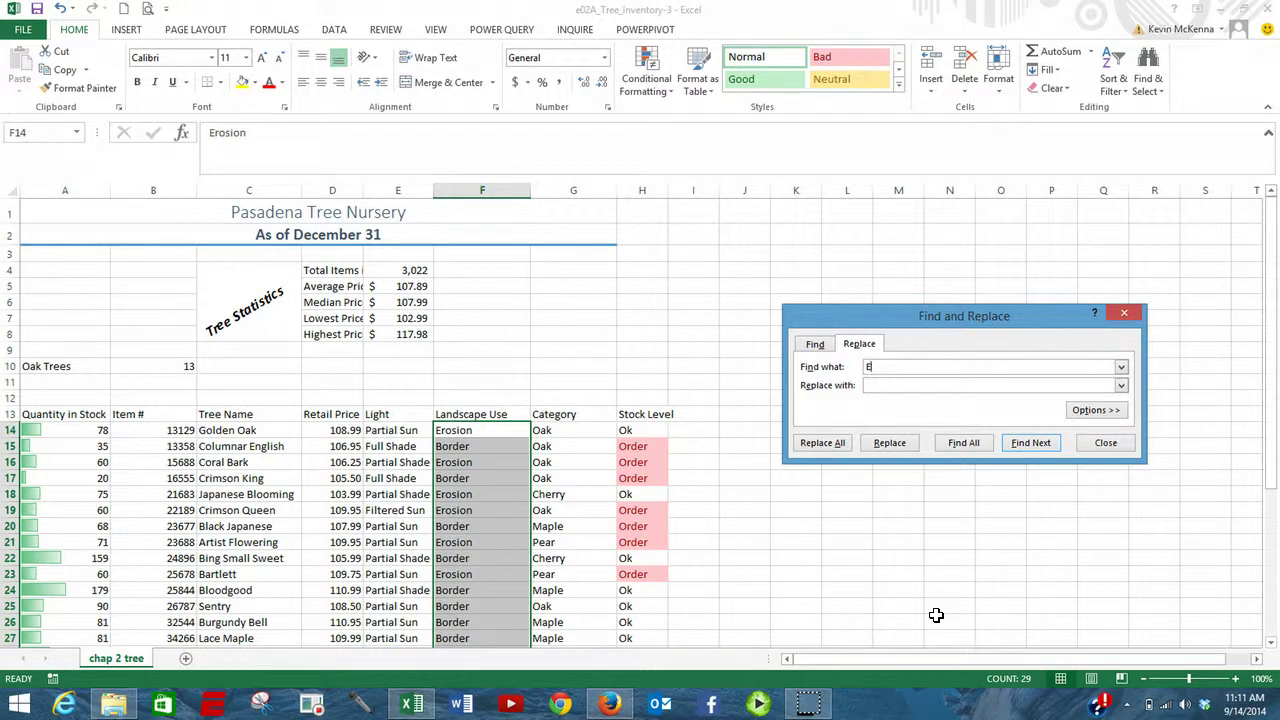
text(osion)
click(885, 385)
text(mckenna)
click(828, 450)
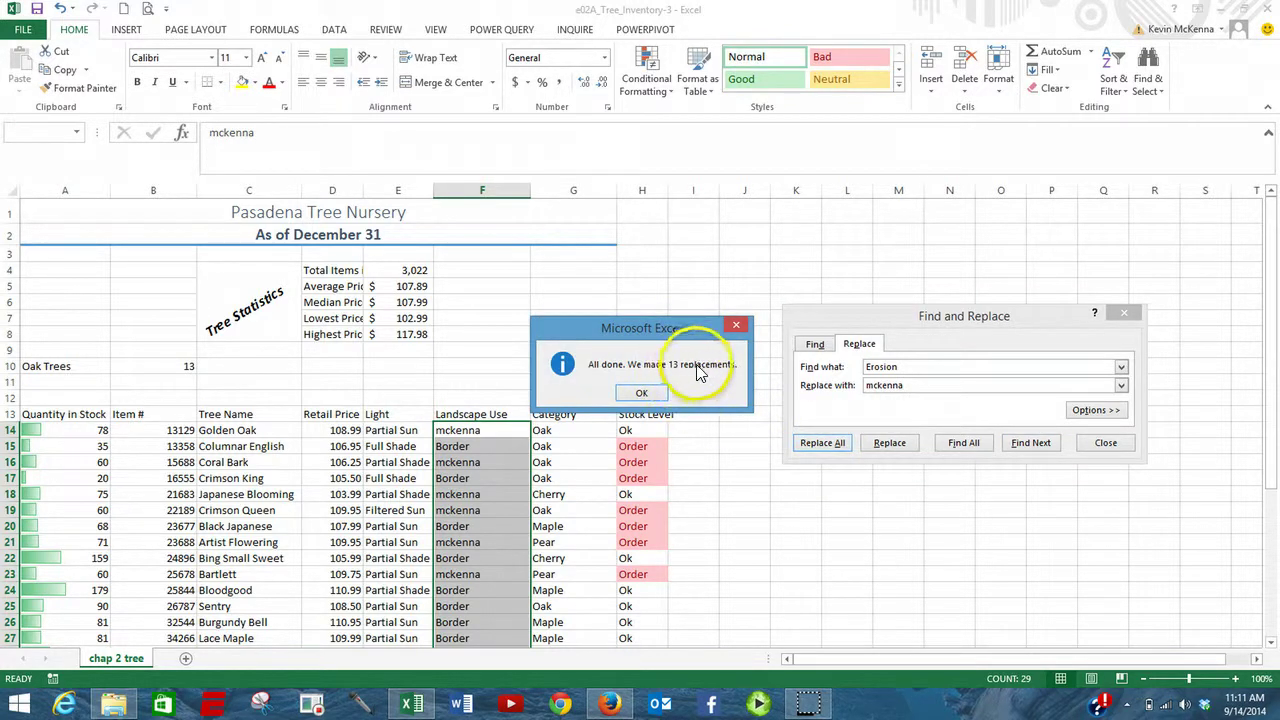
click(642, 393)
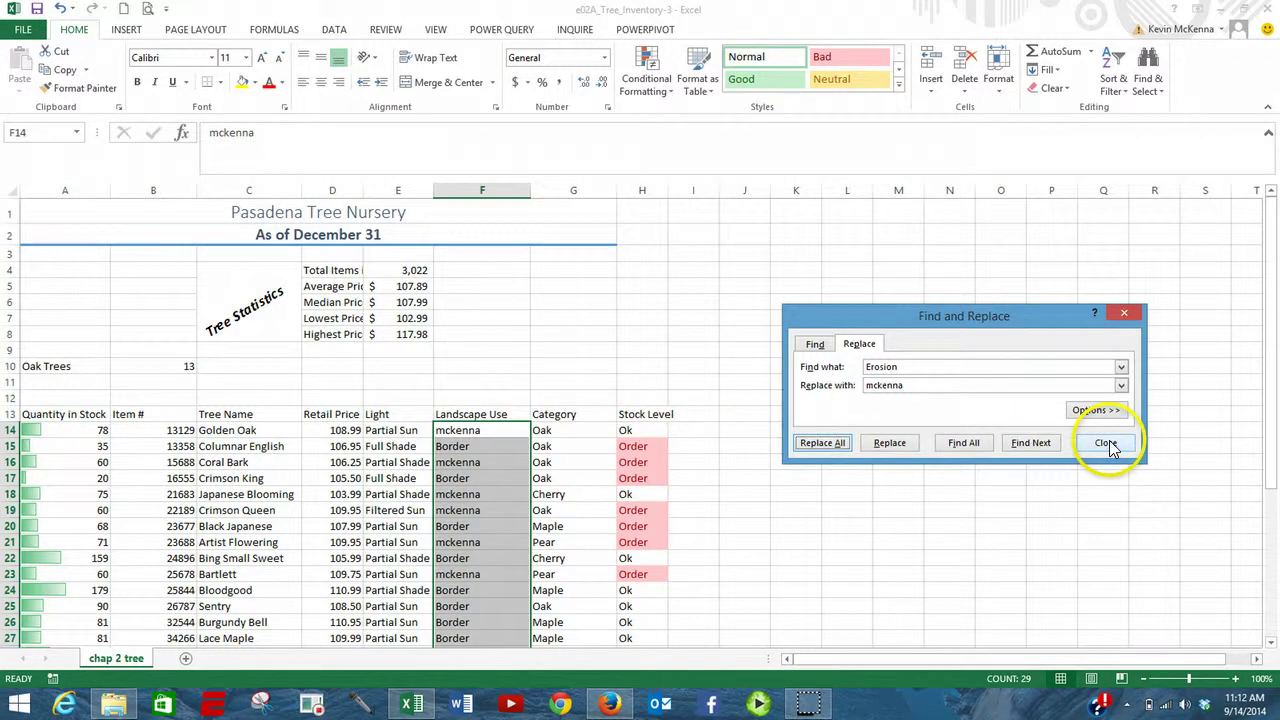
click(1106, 443)
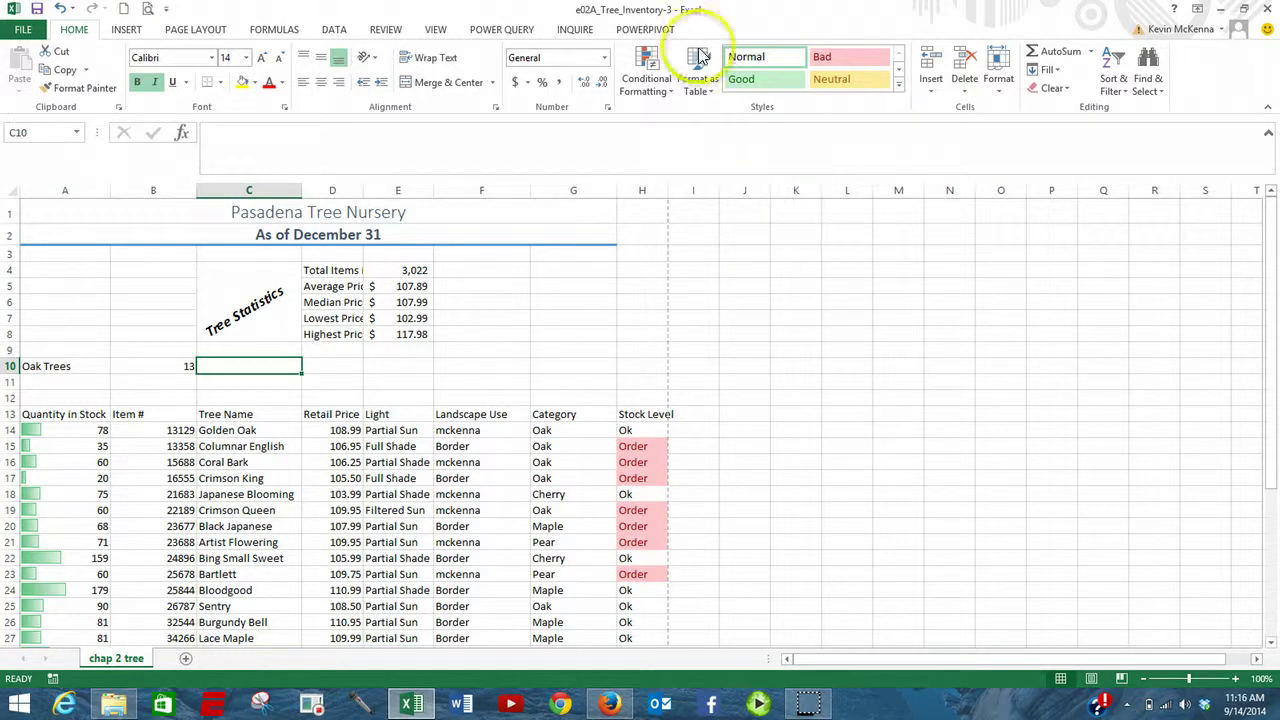
Create a custom page header with the page number in the left section and the sheet name in the center section
click(194, 30)
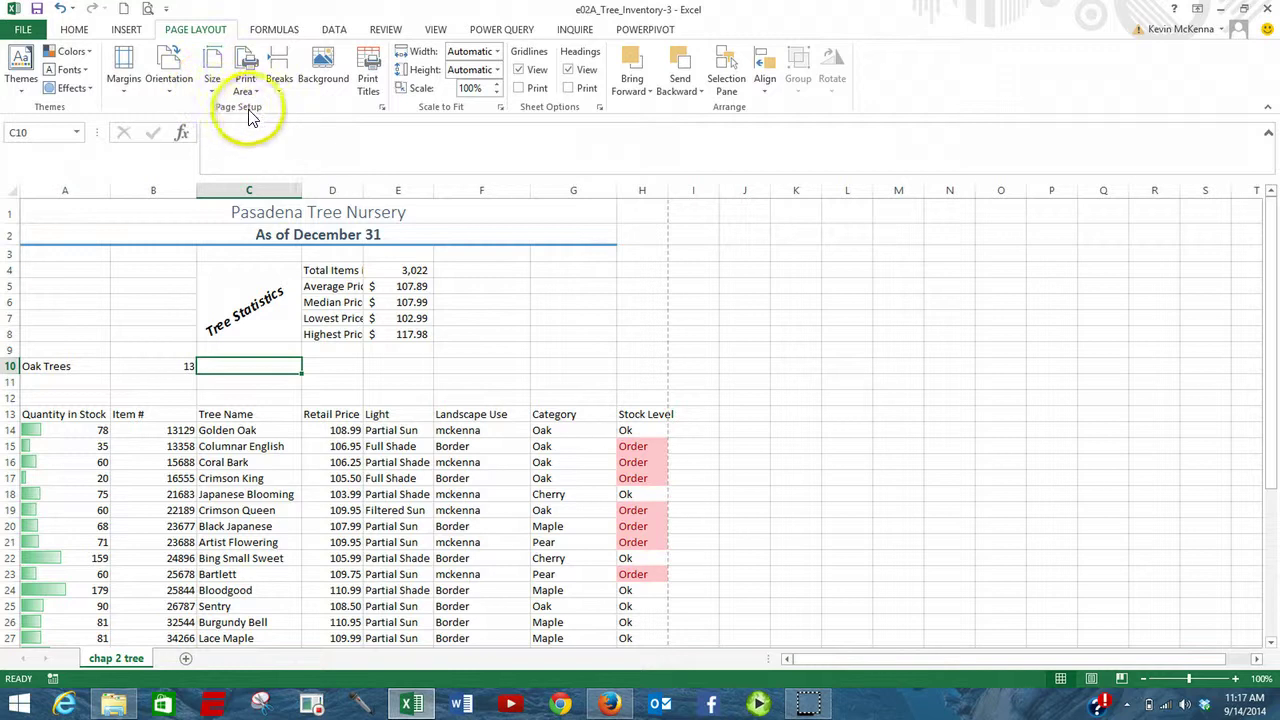
click(382, 107)
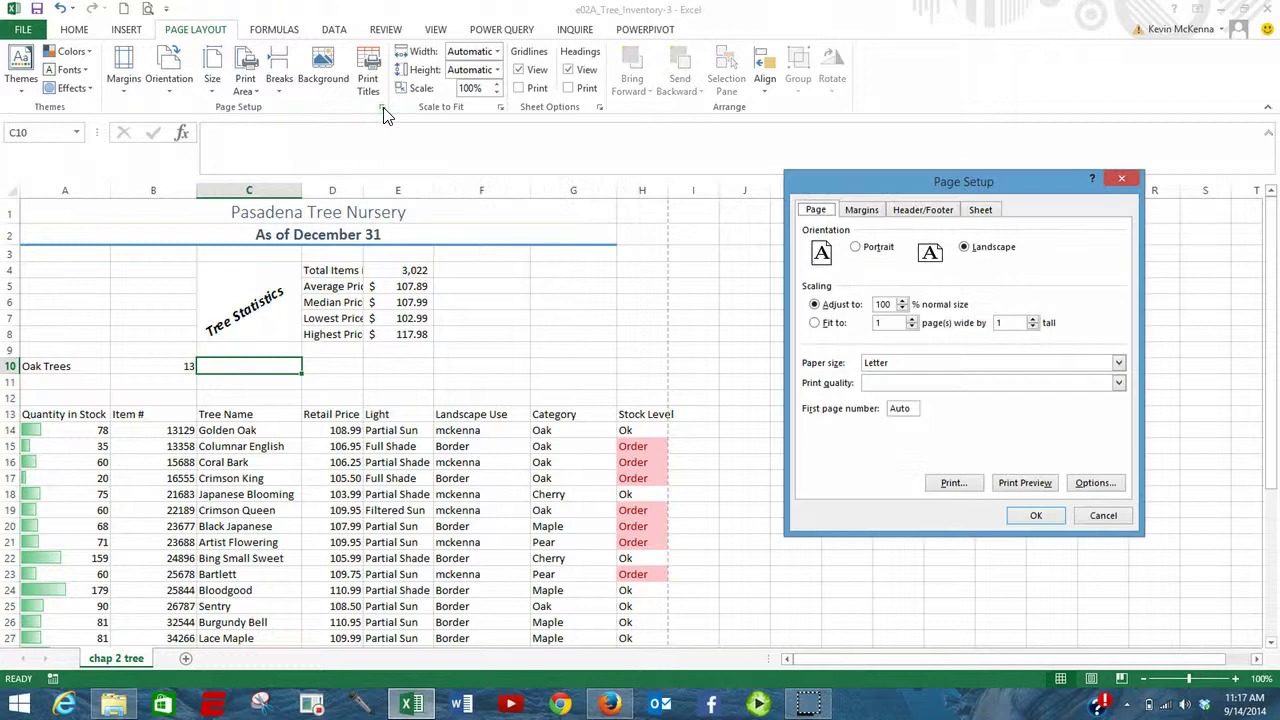
click(381, 119)
click(864, 213)
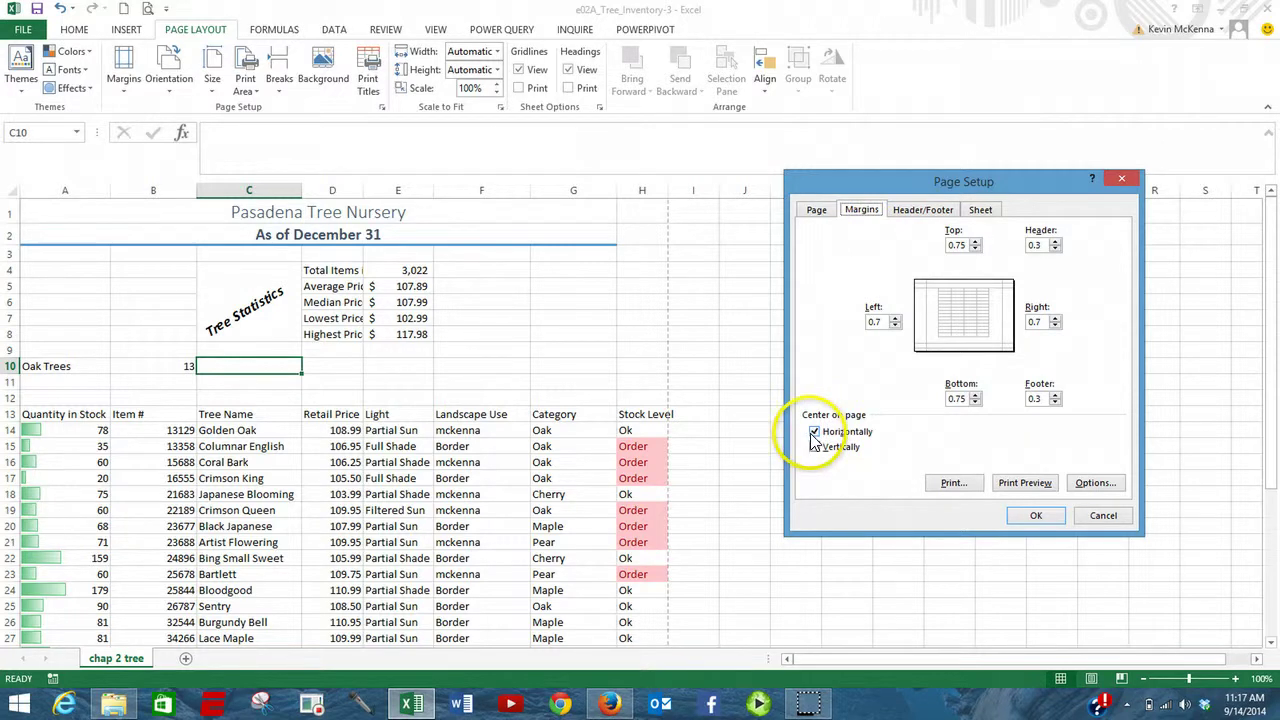
click(924, 214)
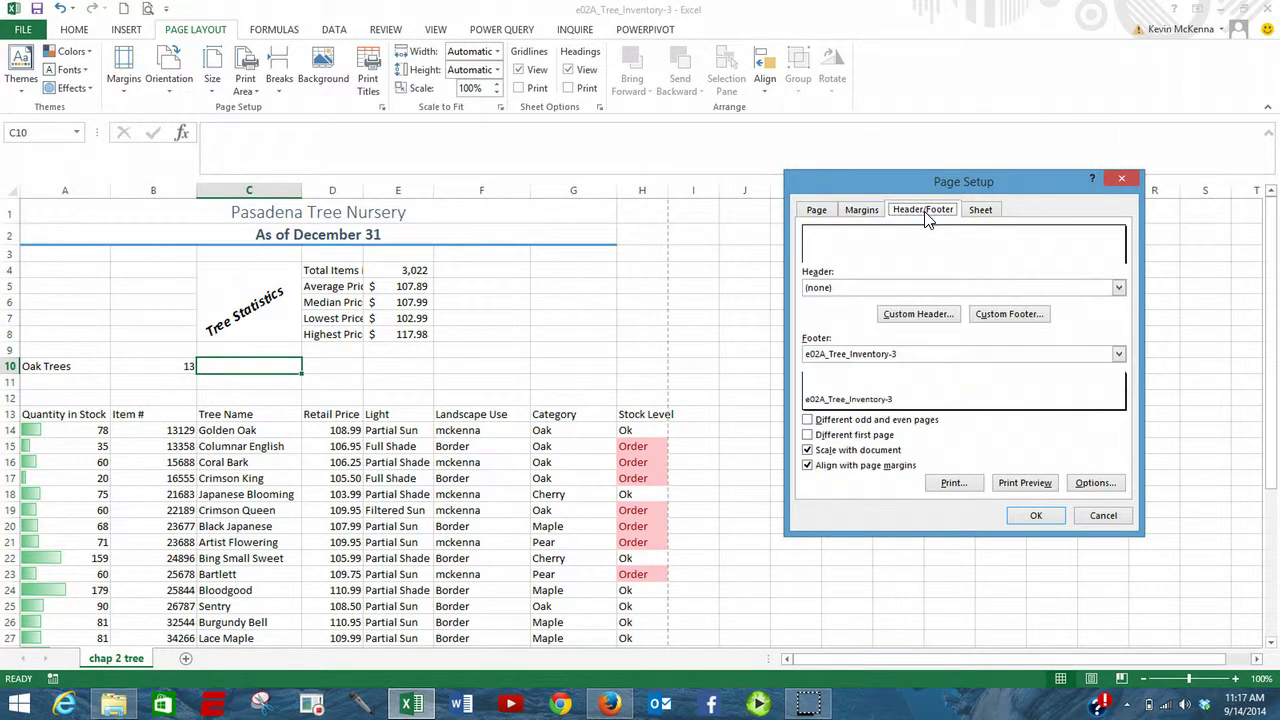
click(912, 318)
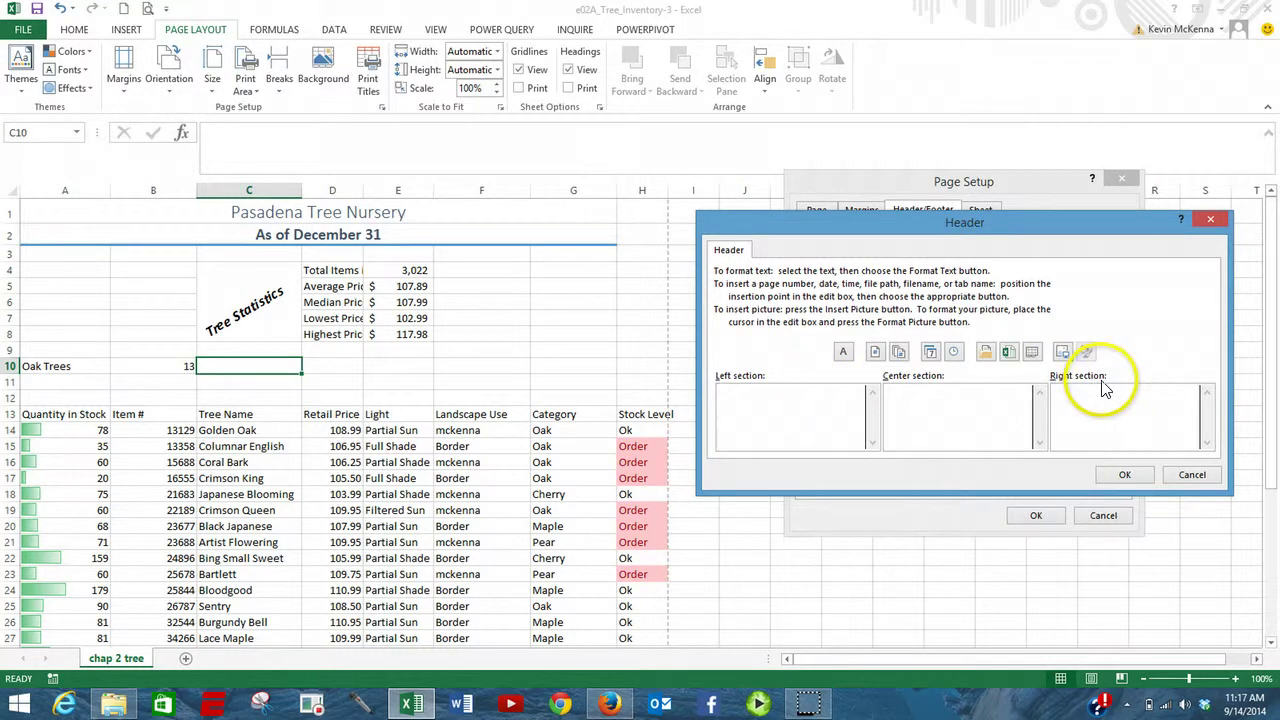
click(876, 353)
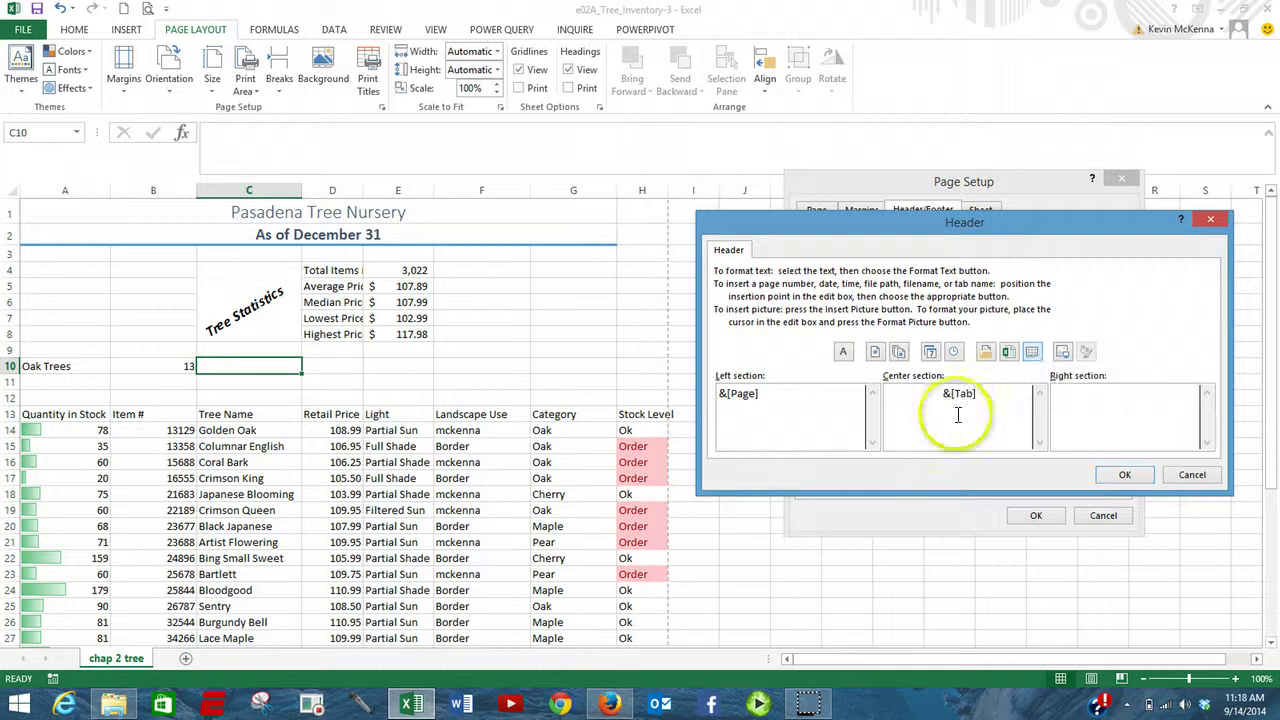
click(1125, 475)
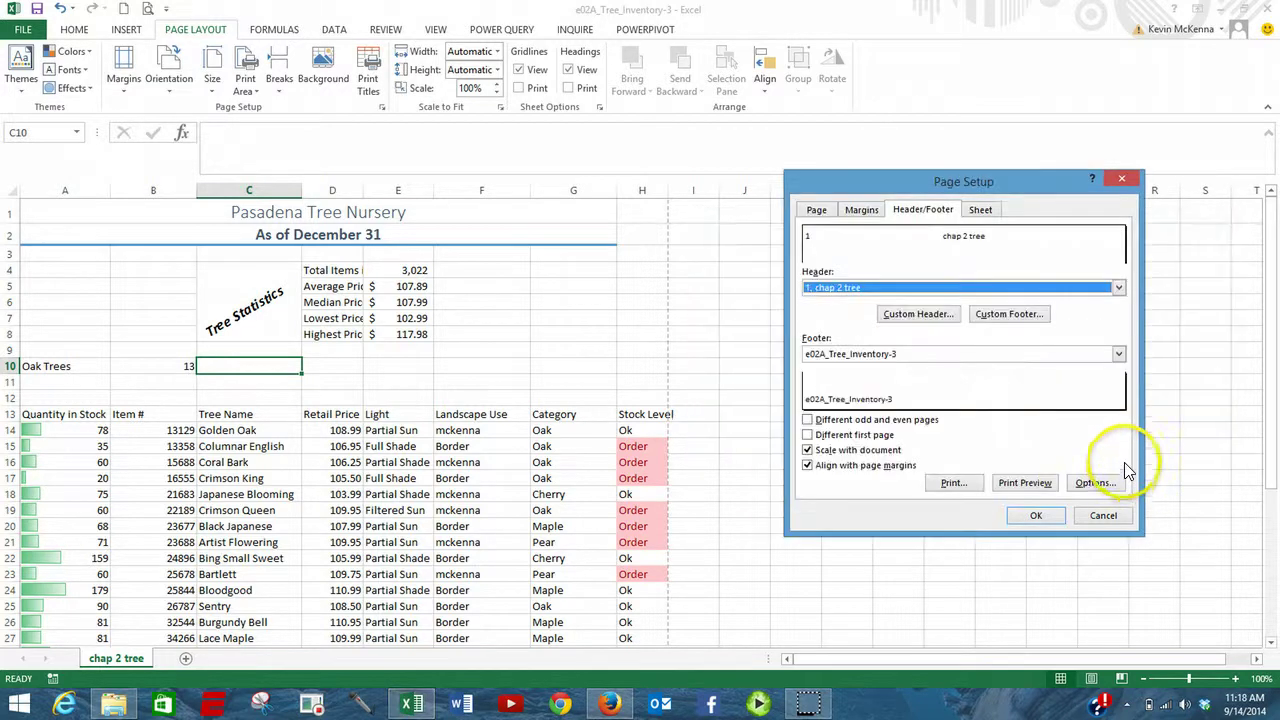
Create a custom page footer with the file name in the left section
click(1010, 314)
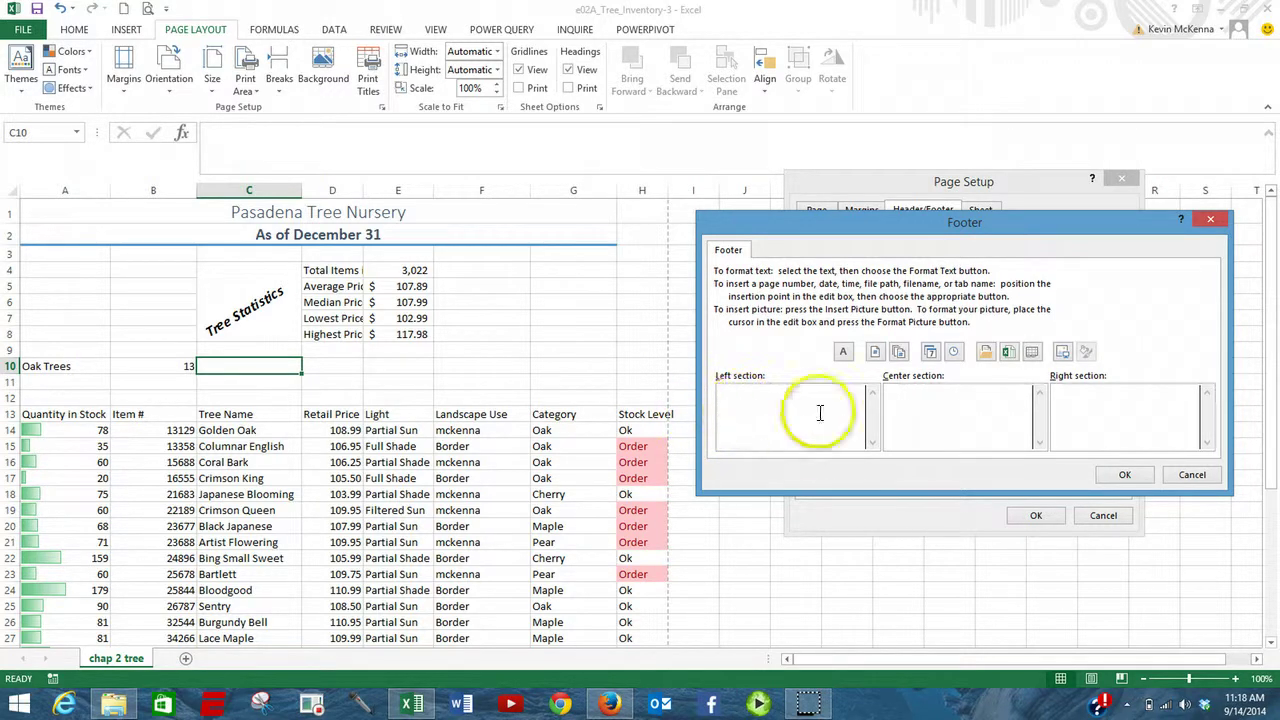
click(742, 397)
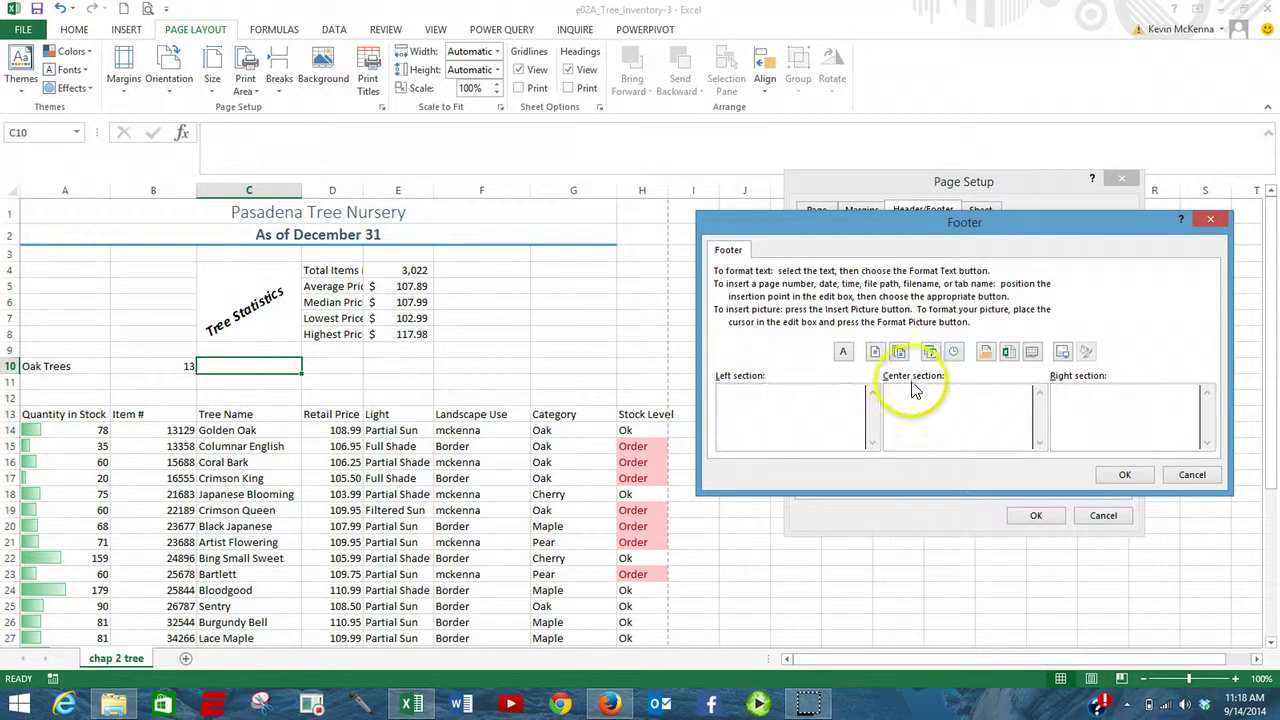
click(1008, 352)
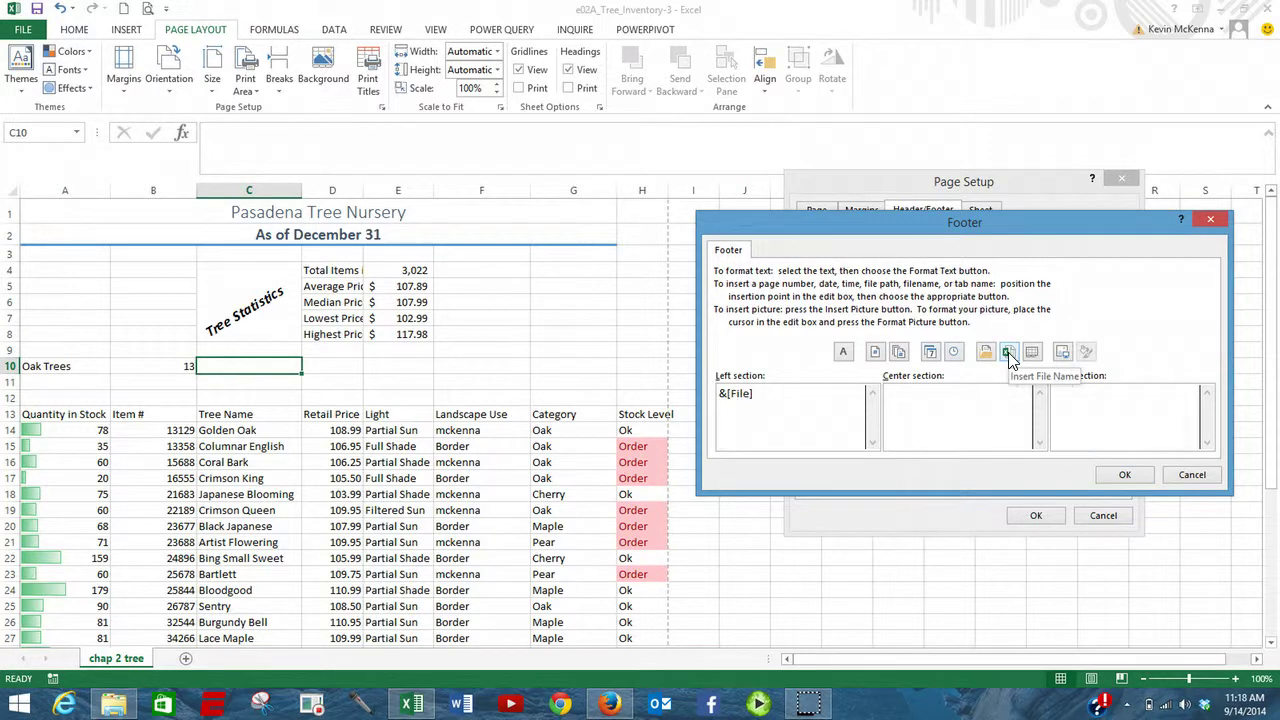
click(1126, 476)
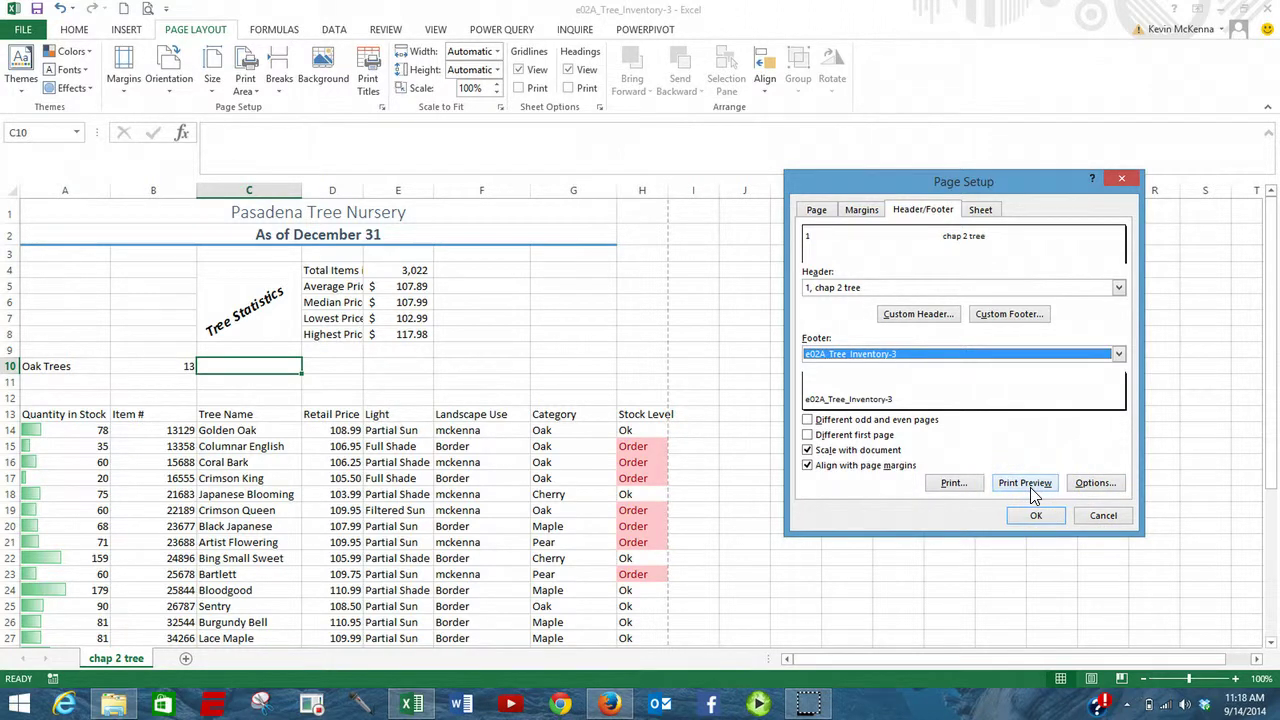
Preview both printed pages of the worksheet, then return to the sheet
click(1027, 490)
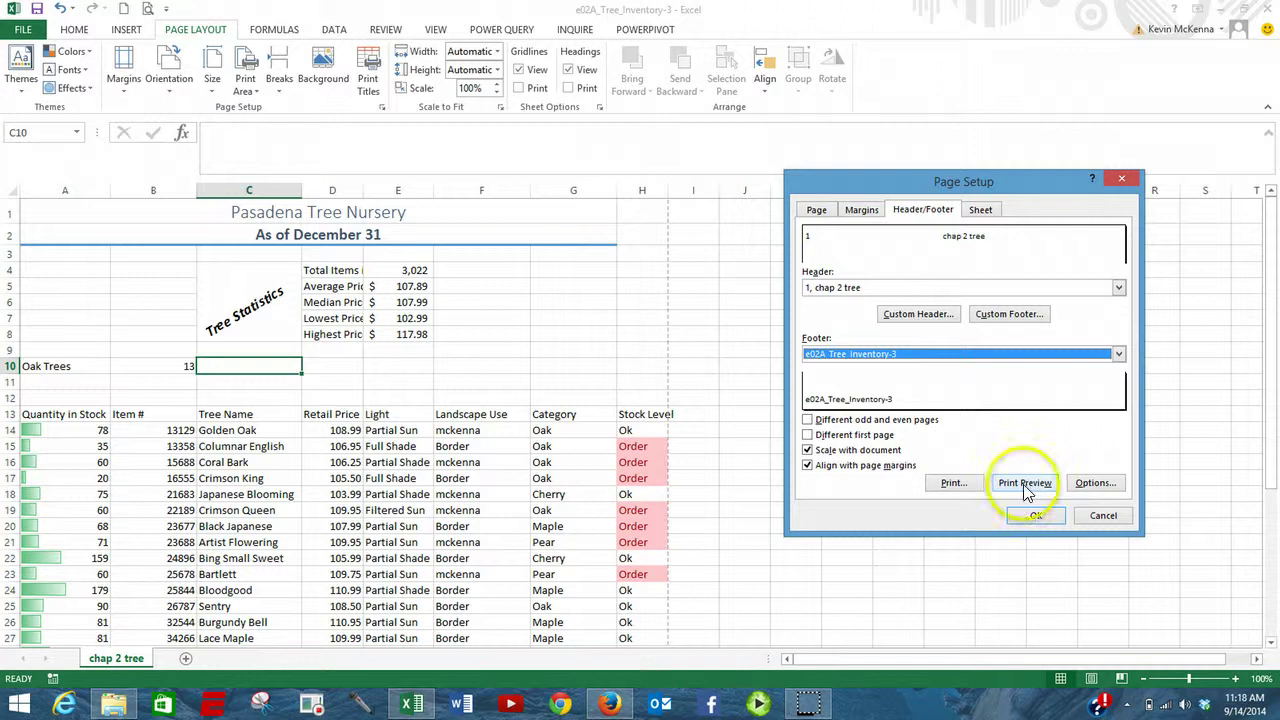
click(1024, 487)
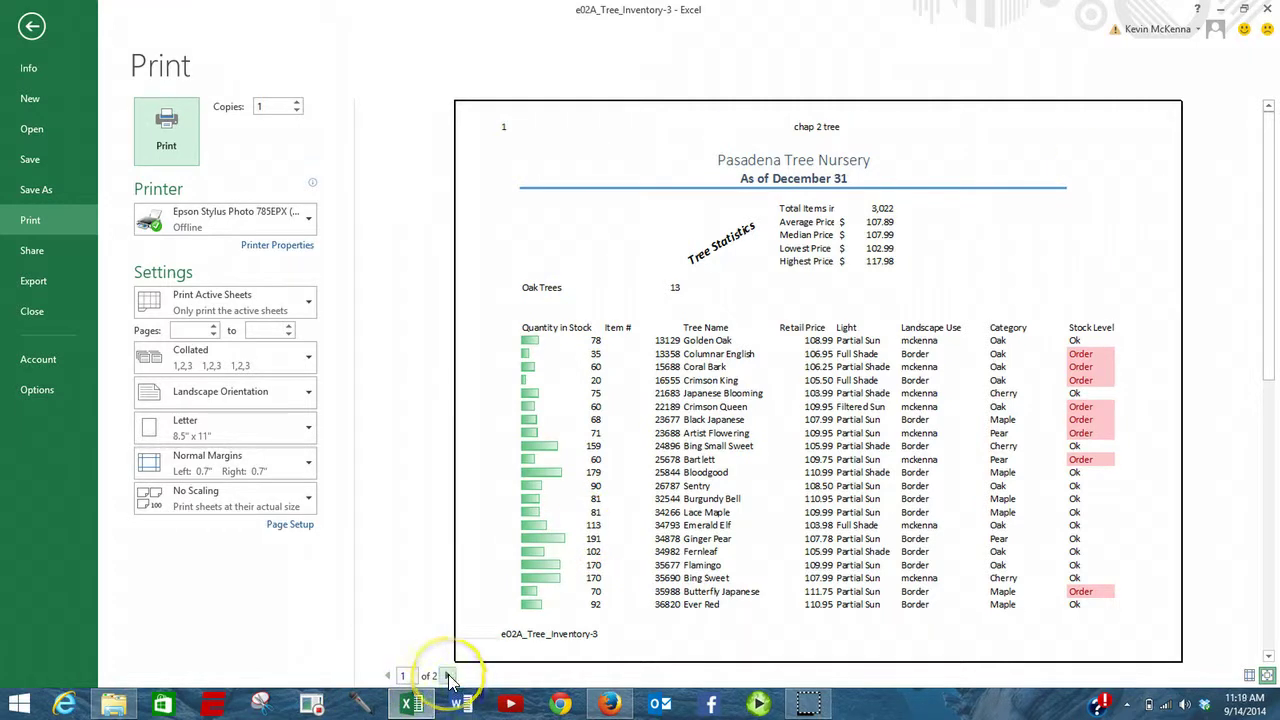
click(449, 677)
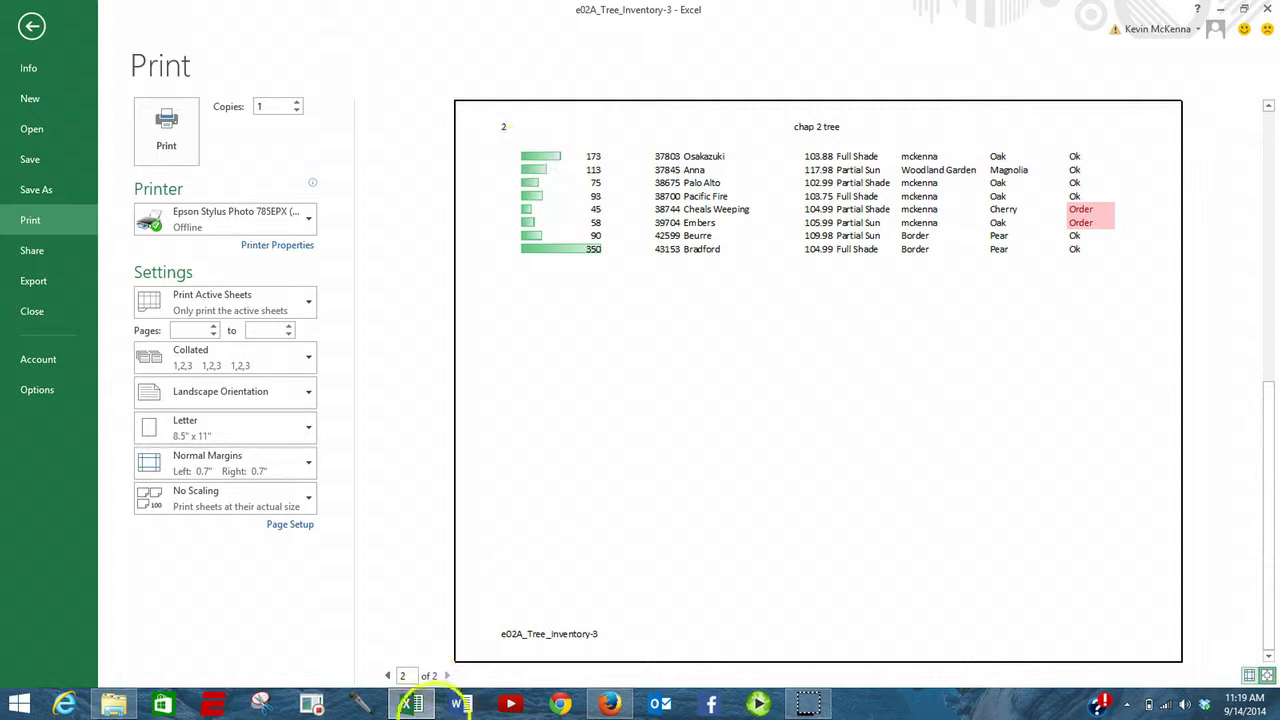
click(389, 676)
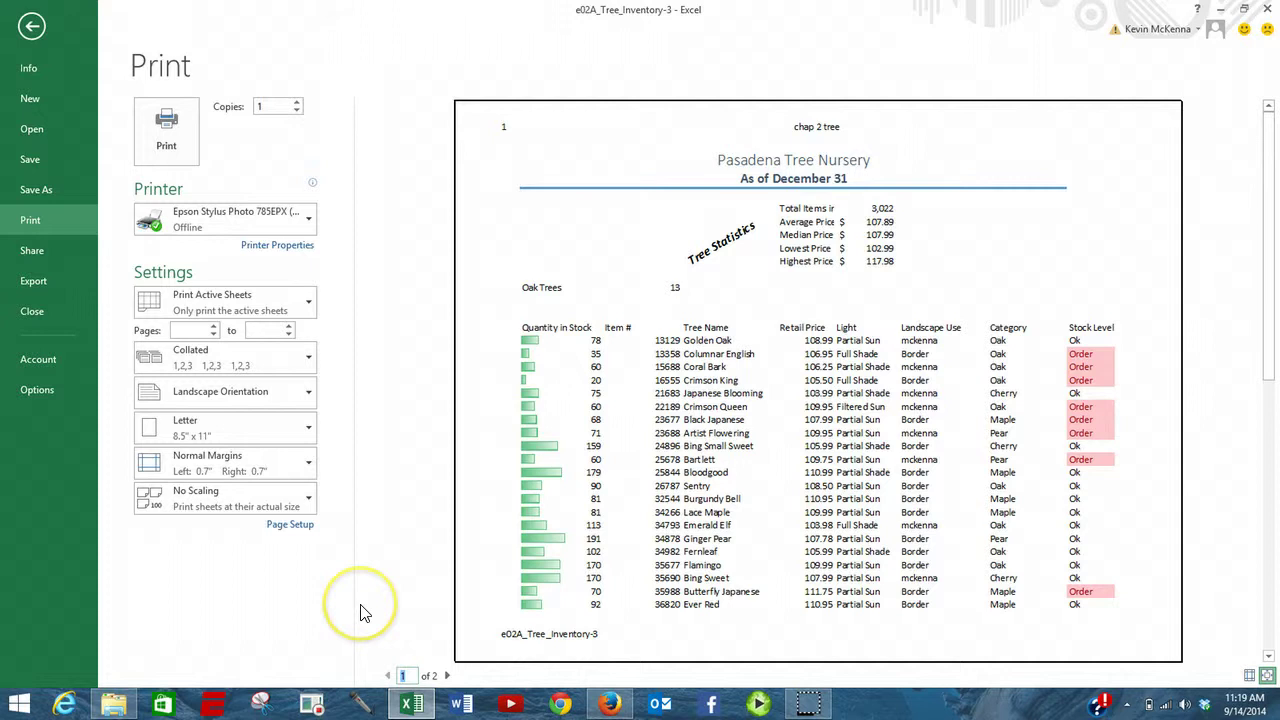
key(Escape)
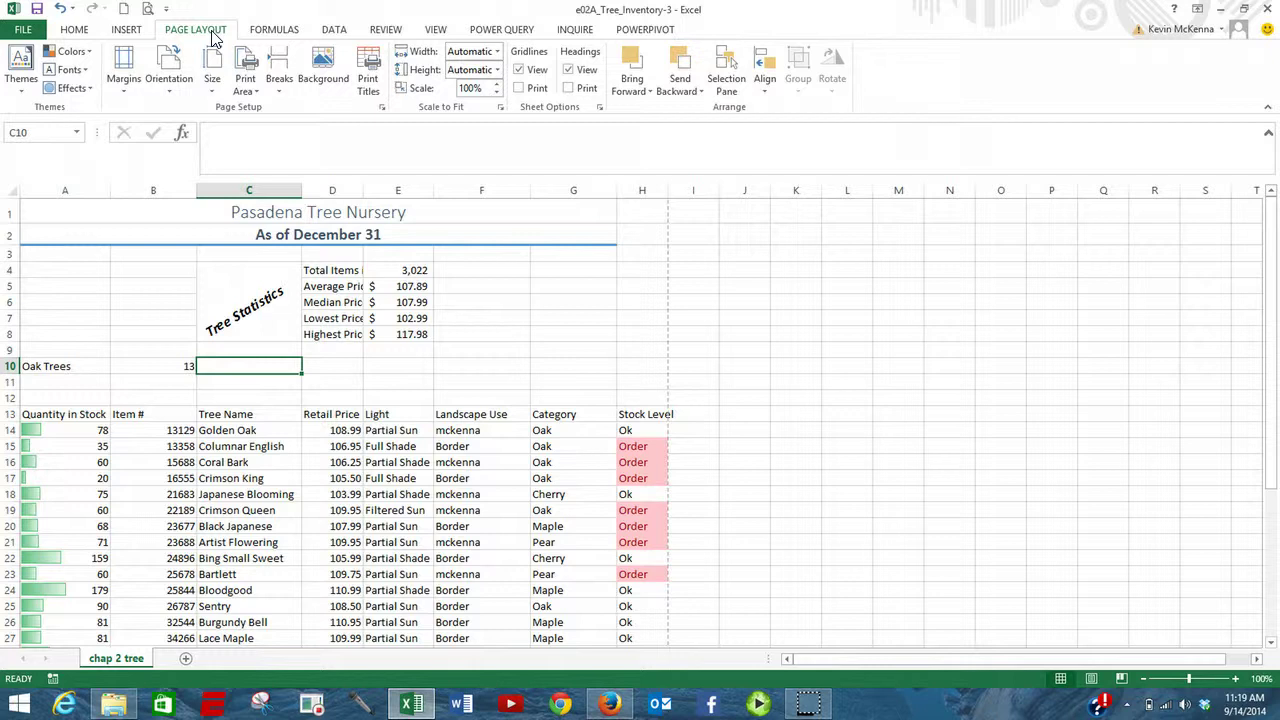
Set row 13 to repeat at the top of every printed page and check the second page in the print preview
click(370, 64)
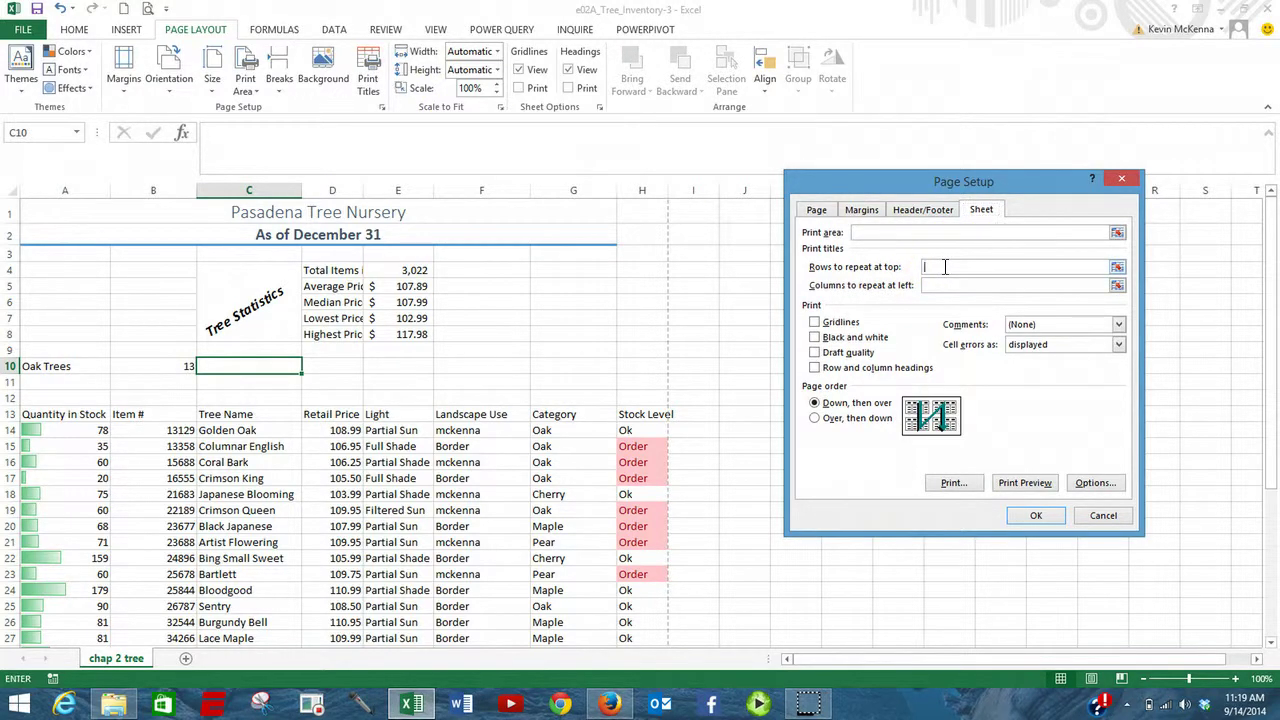
click(944, 266)
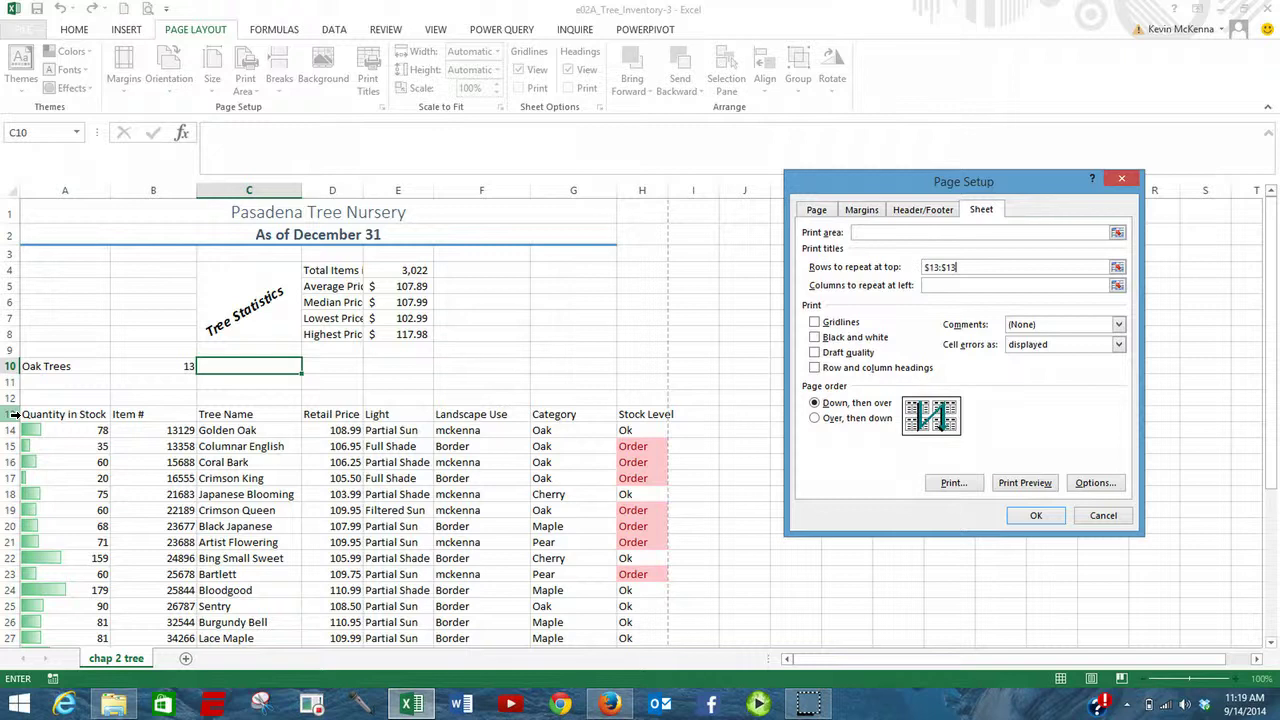
click(14, 414)
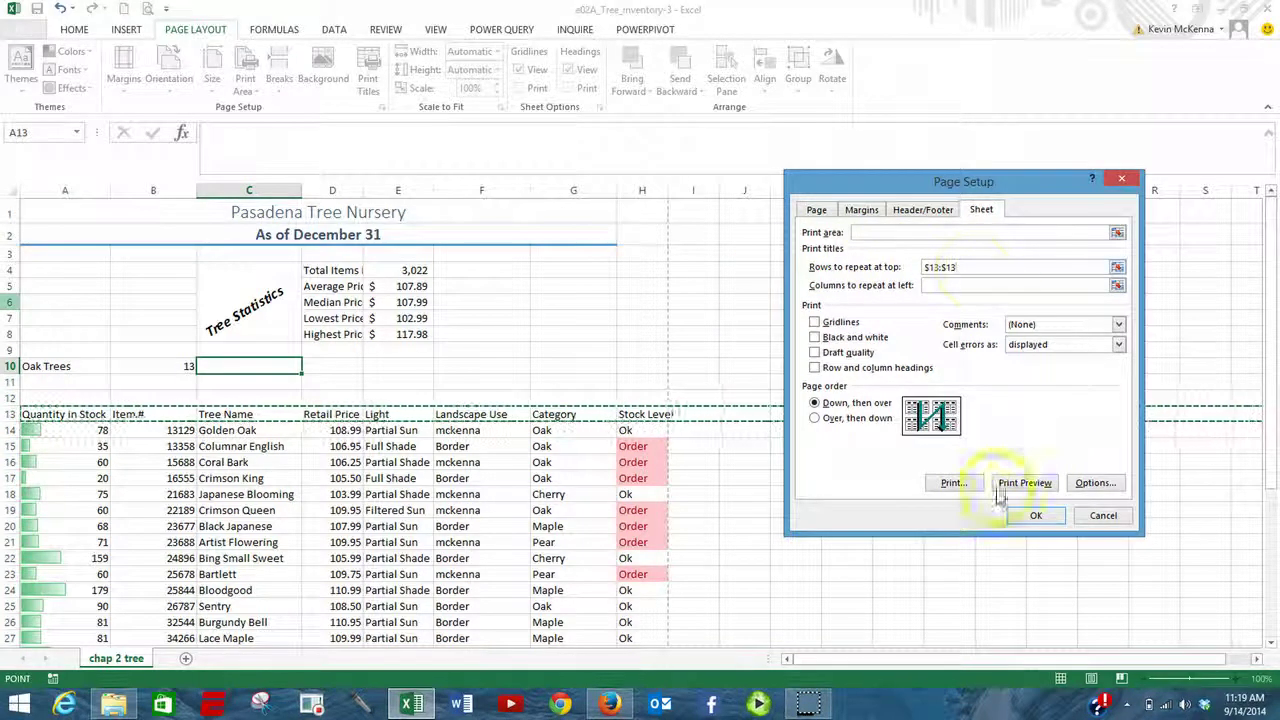
click(1036, 490)
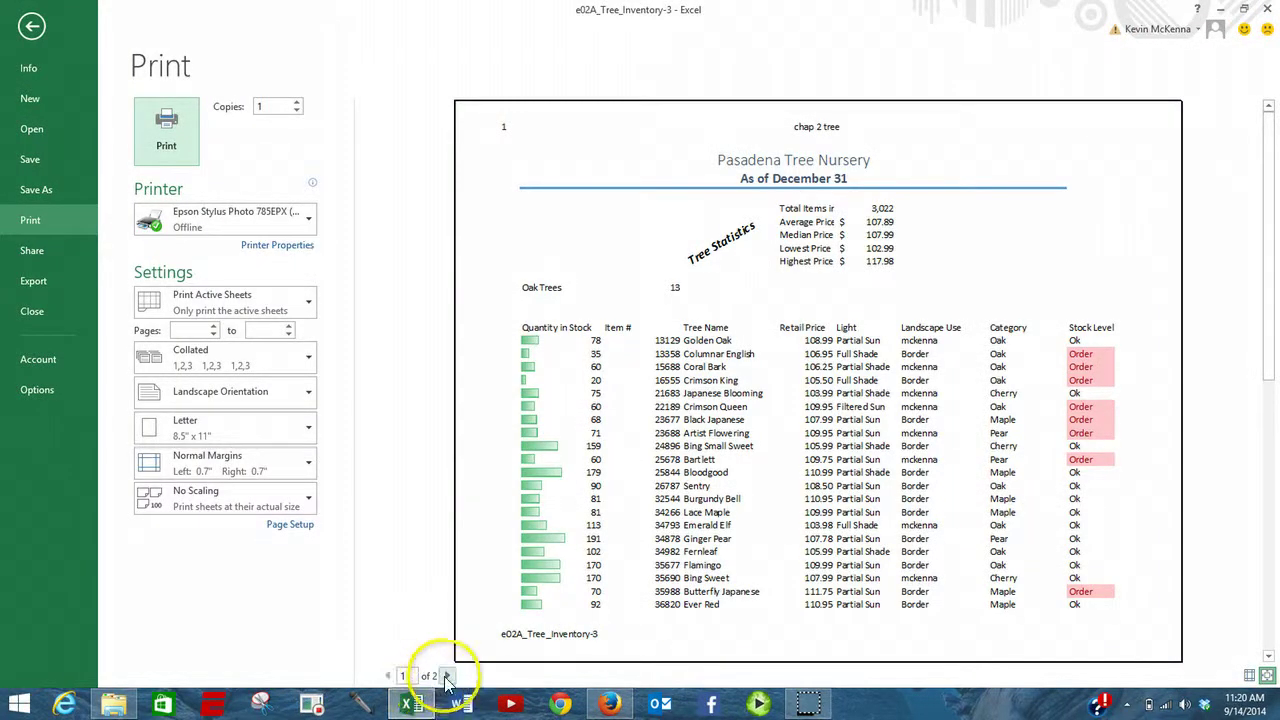
click(447, 677)
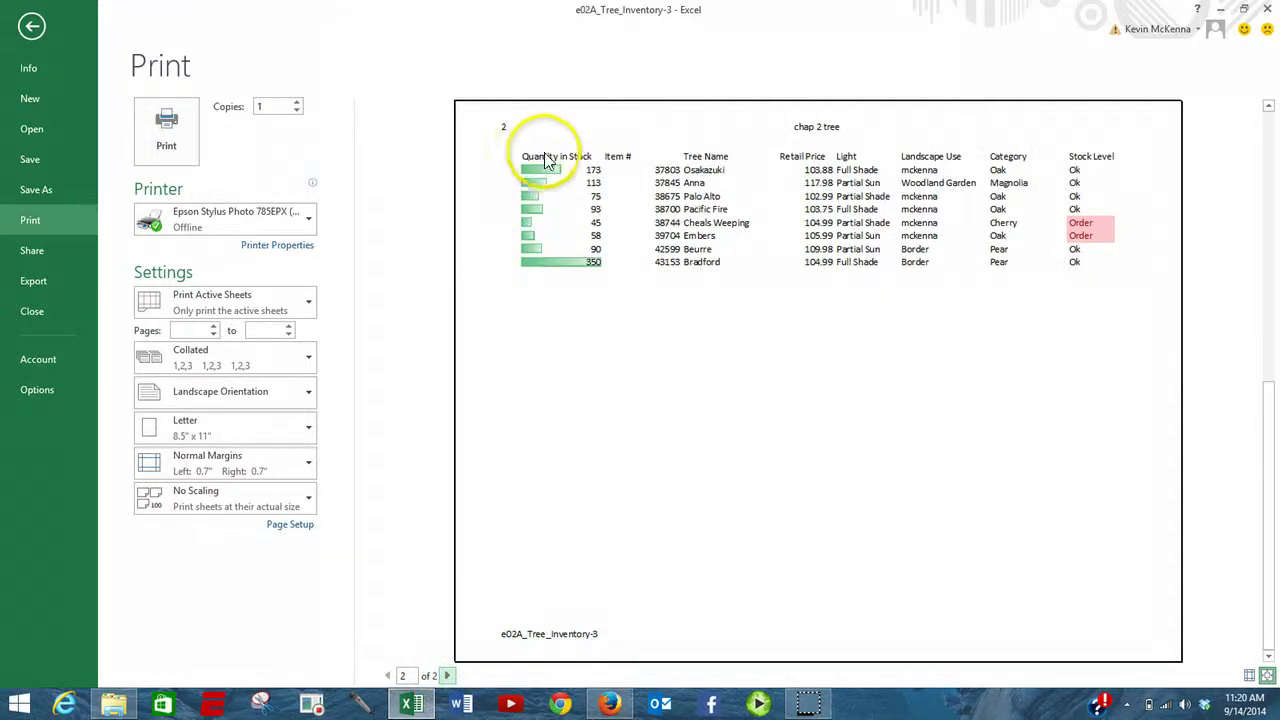